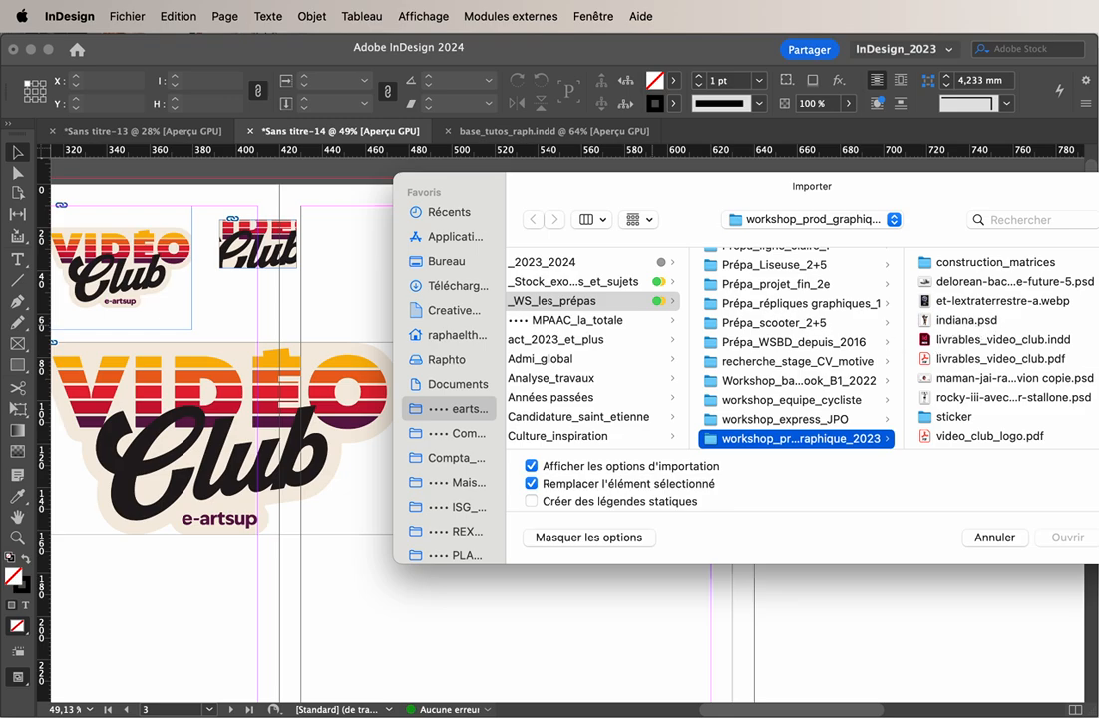
Select the first nine Illustrator files in the Rendu_DA1_Purvis_DA folder and open them for import with the import options shown
click(1097, 297)
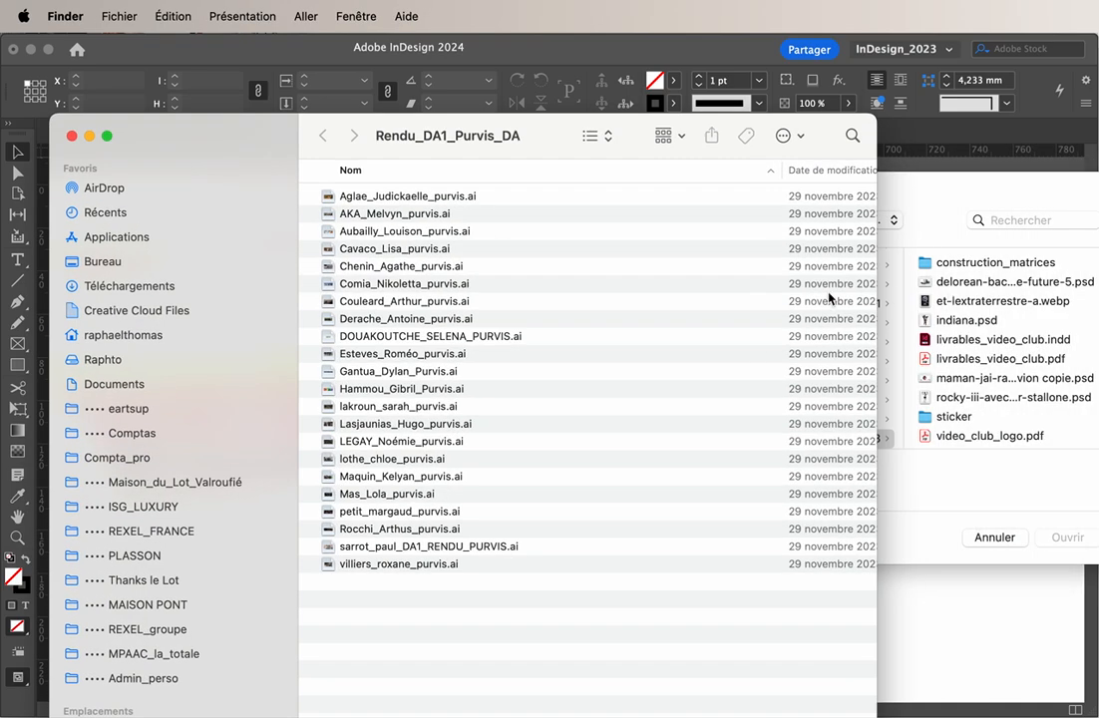
drag(364, 192, 417, 341)
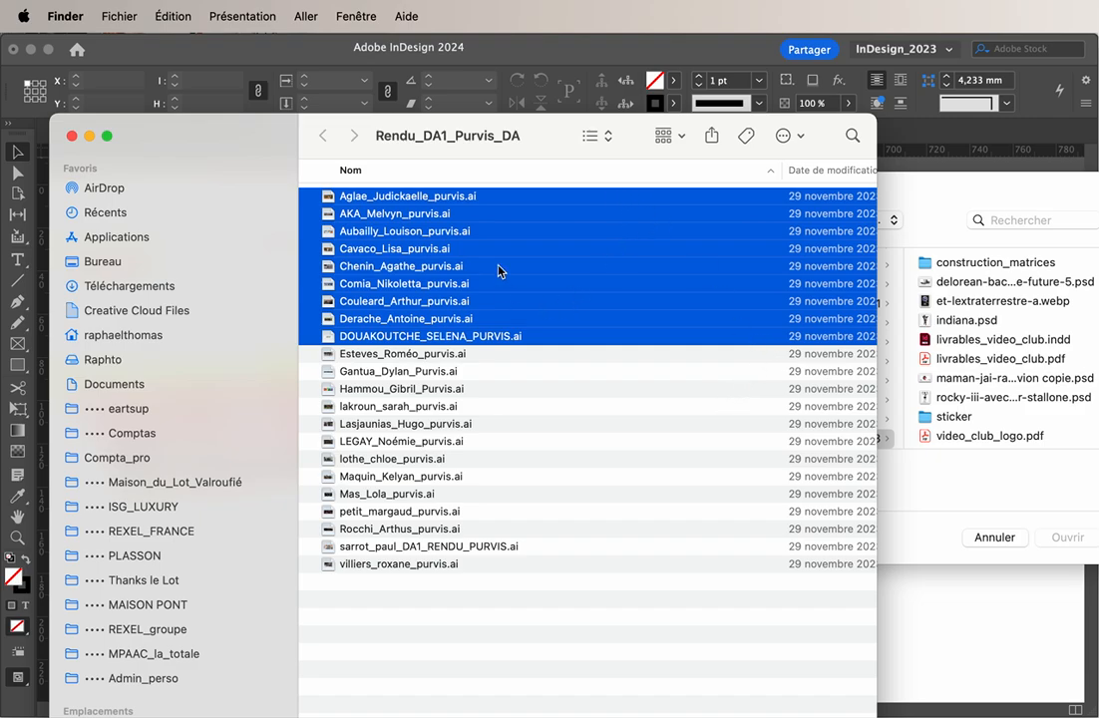
drag(267, 148, 961, 260)
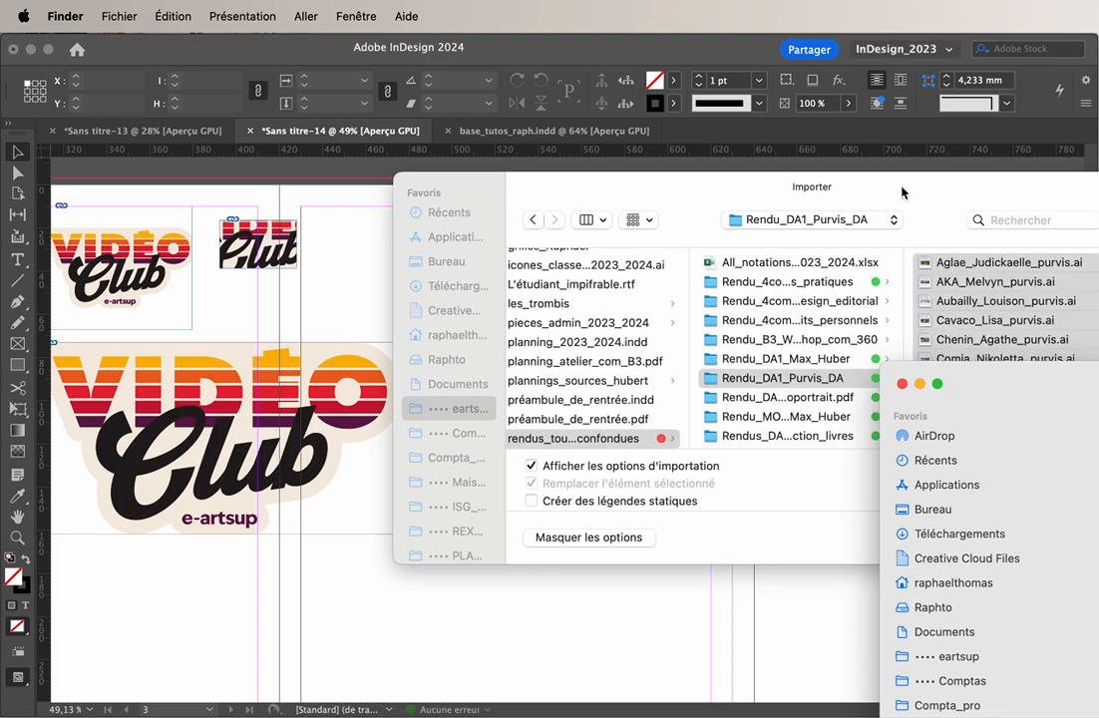
drag(903, 192, 770, 193)
click(934, 538)
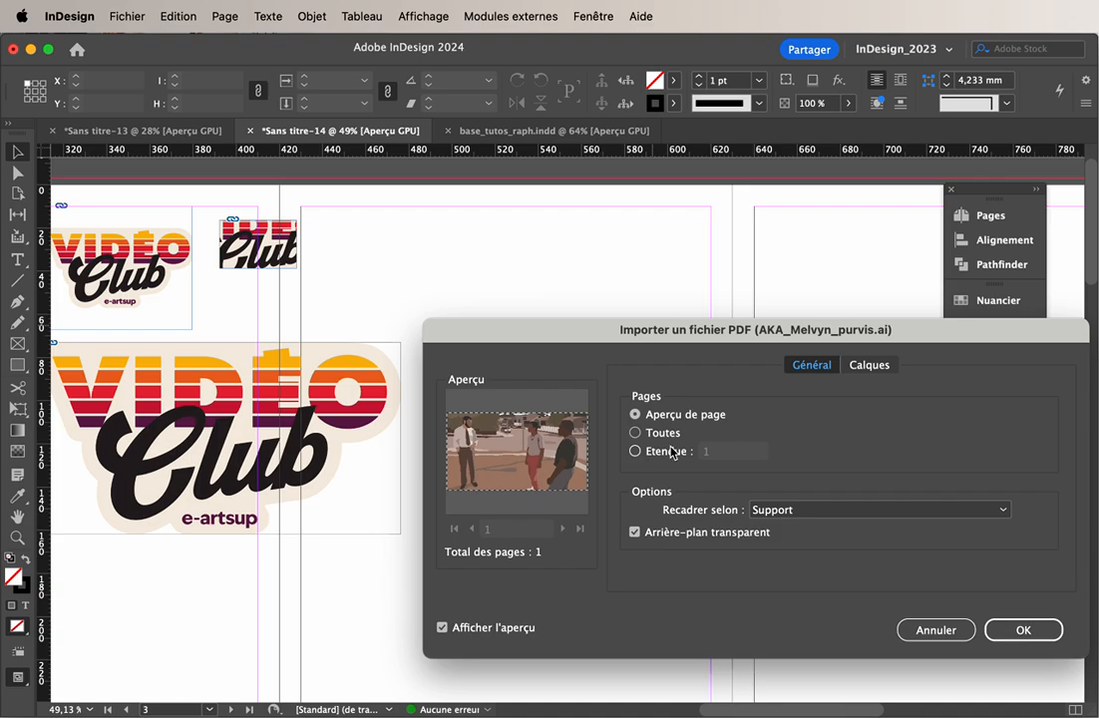
Accept the import options for all nine files, keeping the page preview, cropping to Support and the transparent background
click(1007, 630)
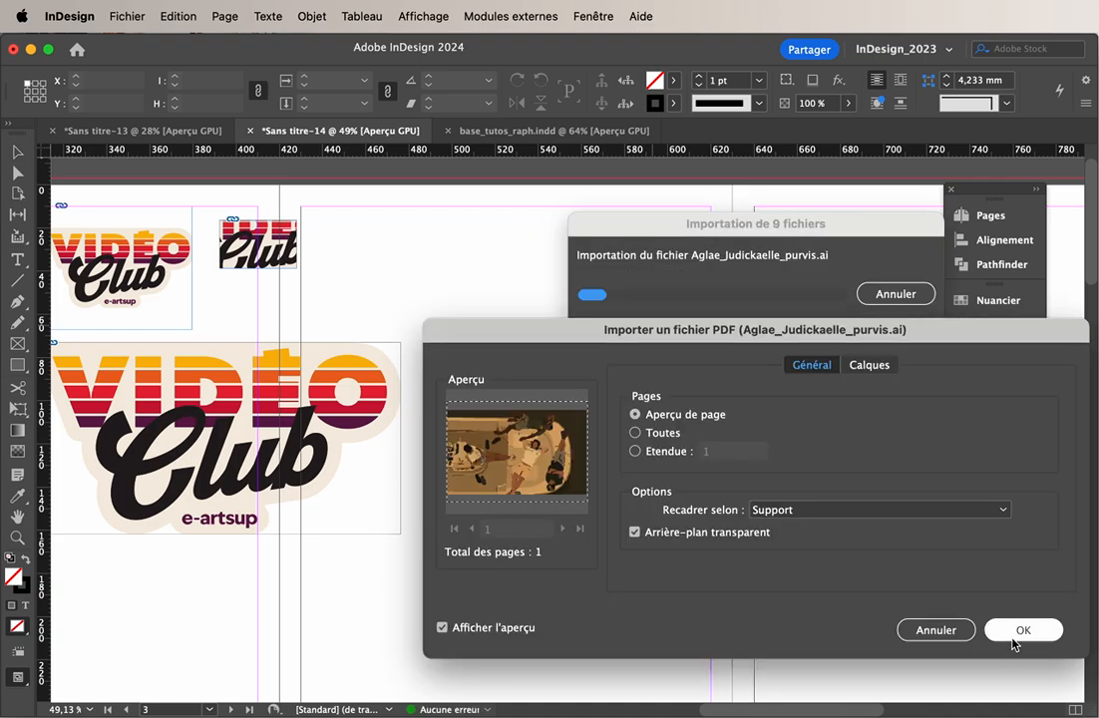
click(1019, 630)
click(758, 510)
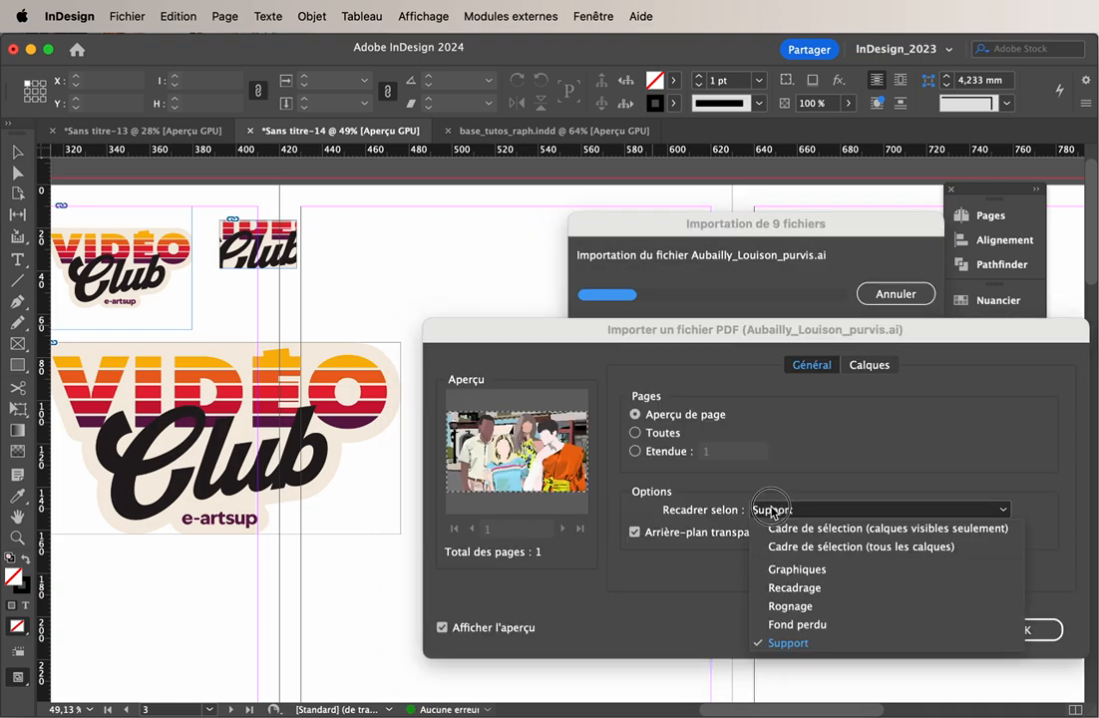
click(777, 466)
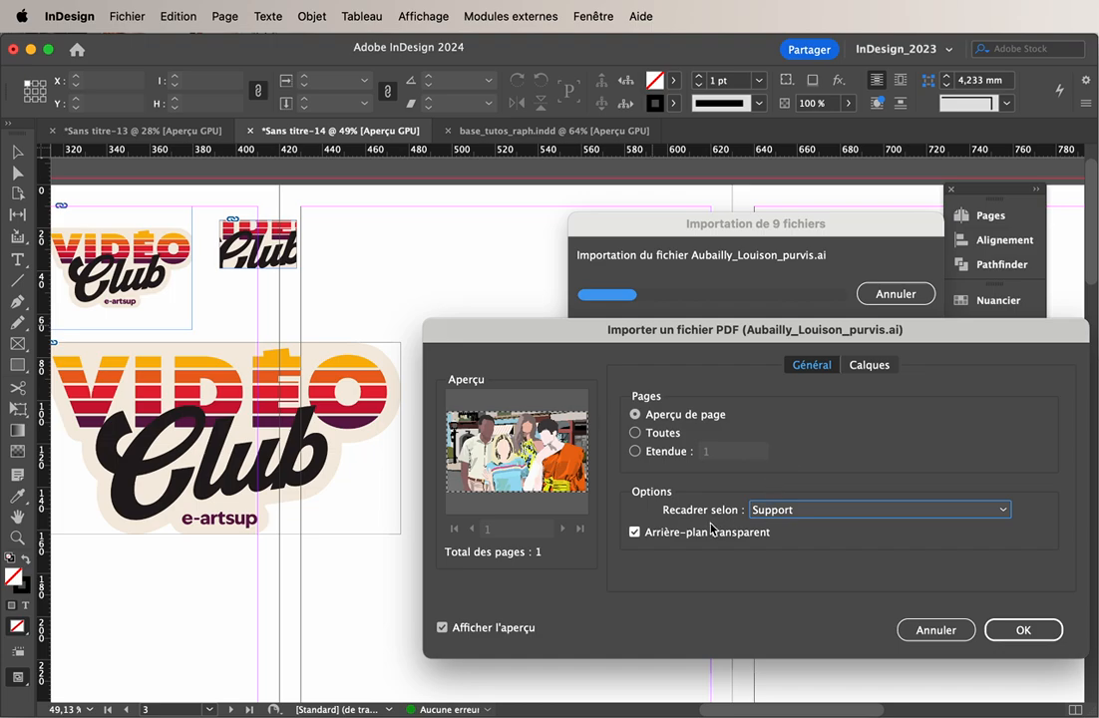
click(711, 531)
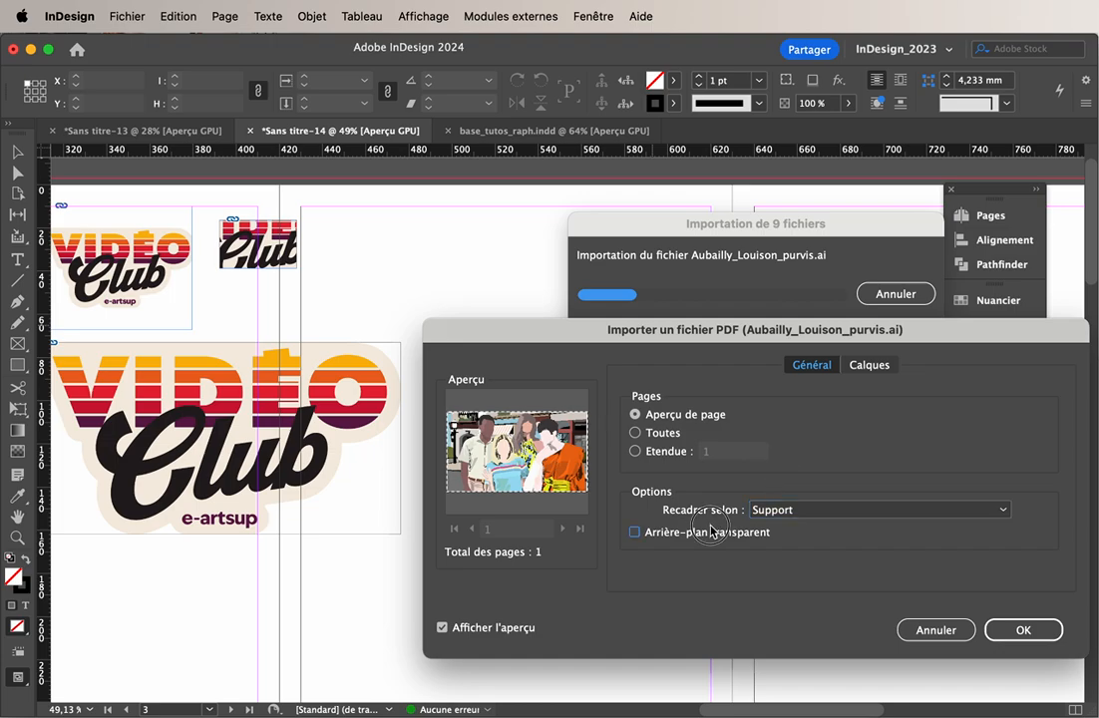
click(711, 531)
click(1016, 629)
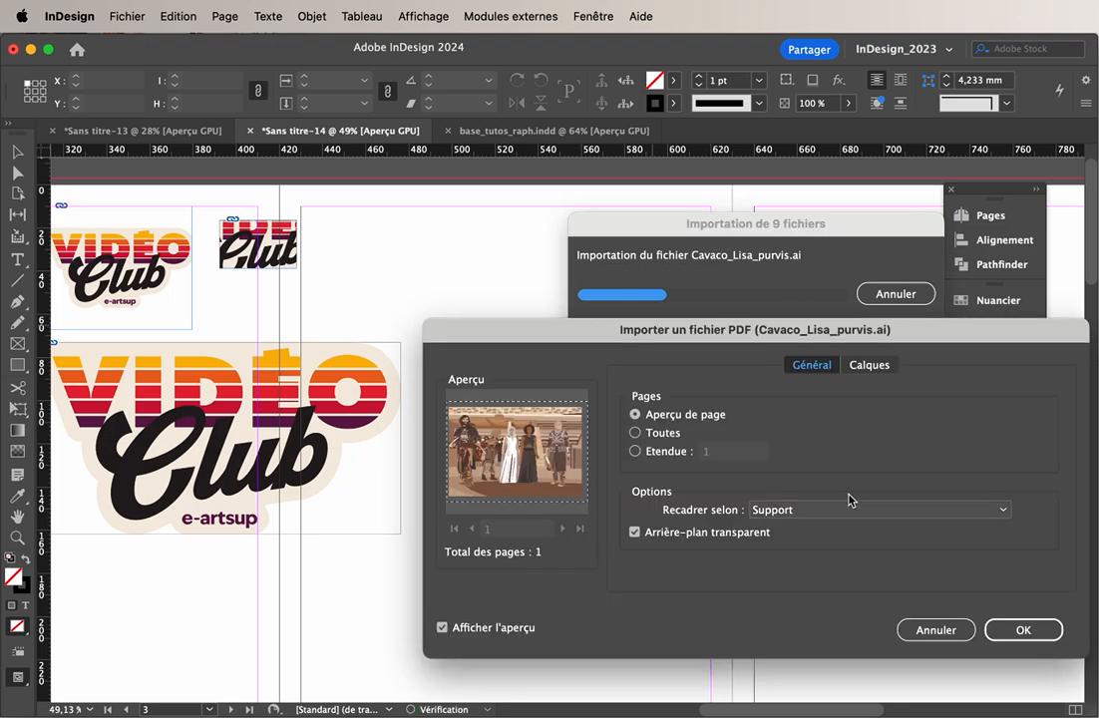
click(1037, 626)
click(1038, 627)
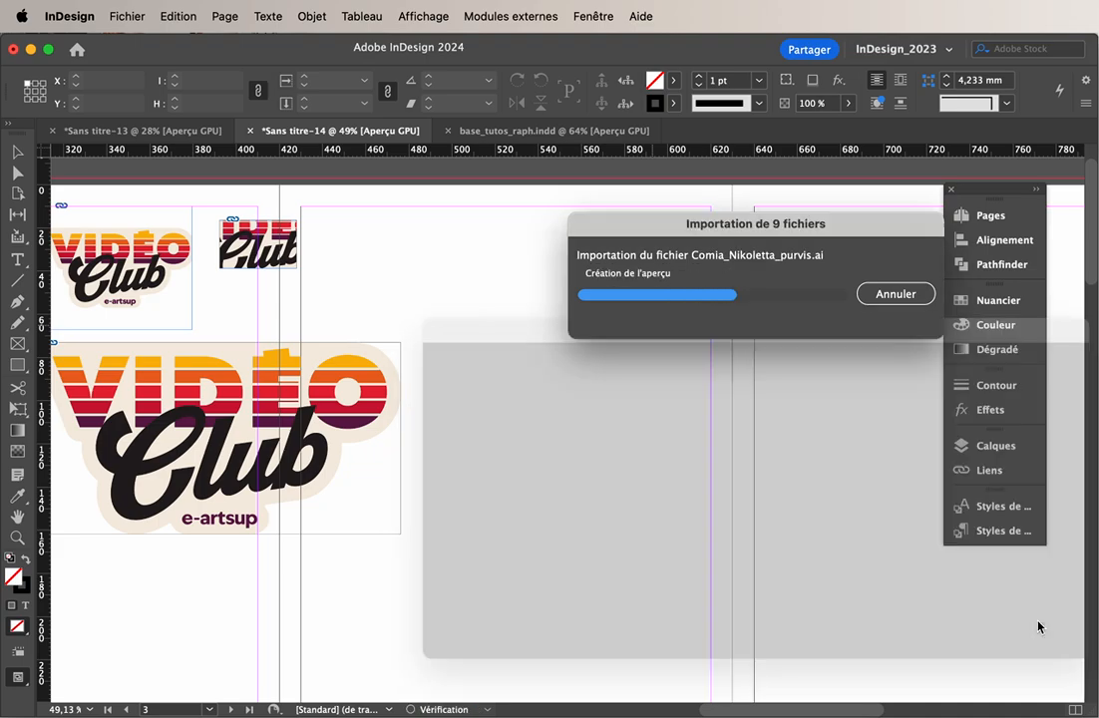
click(1039, 627)
click(1038, 626)
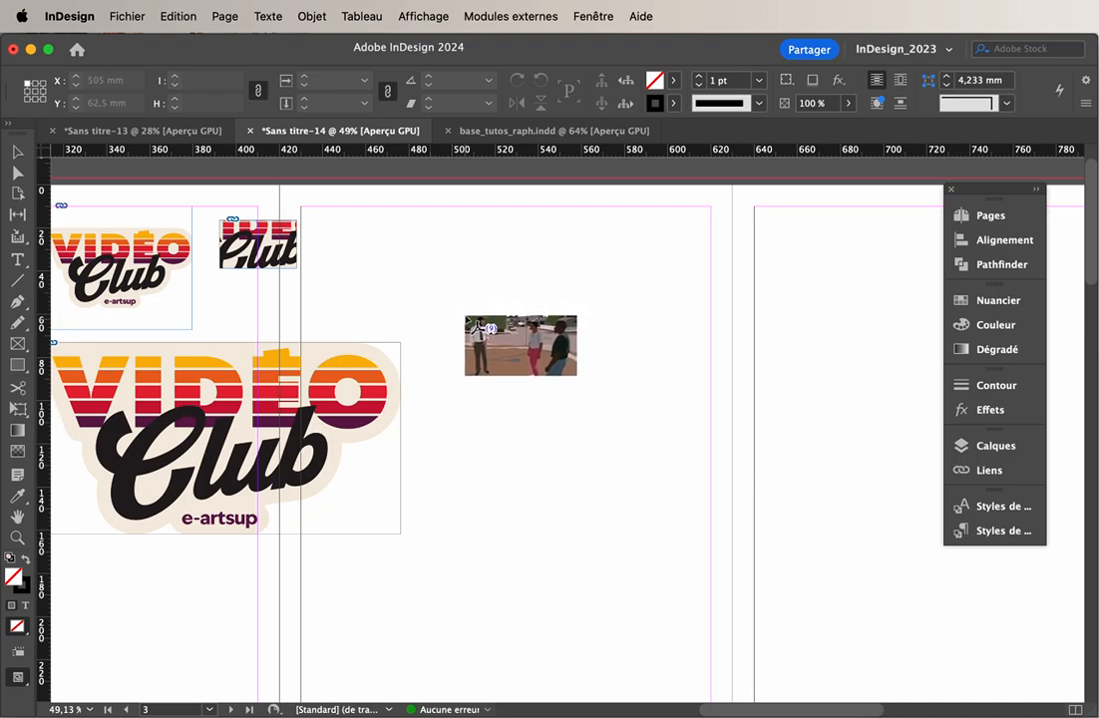
Place the nine loaded images as a grid of five columns and two rows, about 200 mm wide, beside the logos
drag(431, 263, 866, 660)
key(Right)
key(Right)
key(Up)
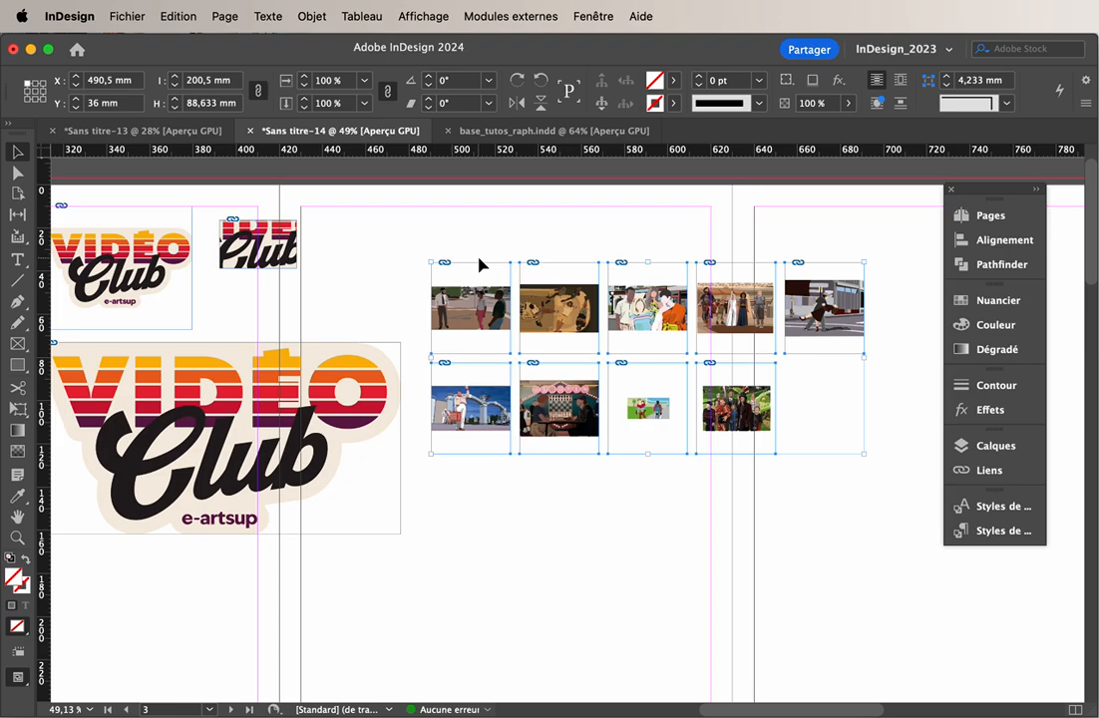
Move the whole image grid up to the page's top margin, starting at about X 502 mm, Y 10 mm
drag(479, 216, 860, 499)
drag(748, 334, 773, 279)
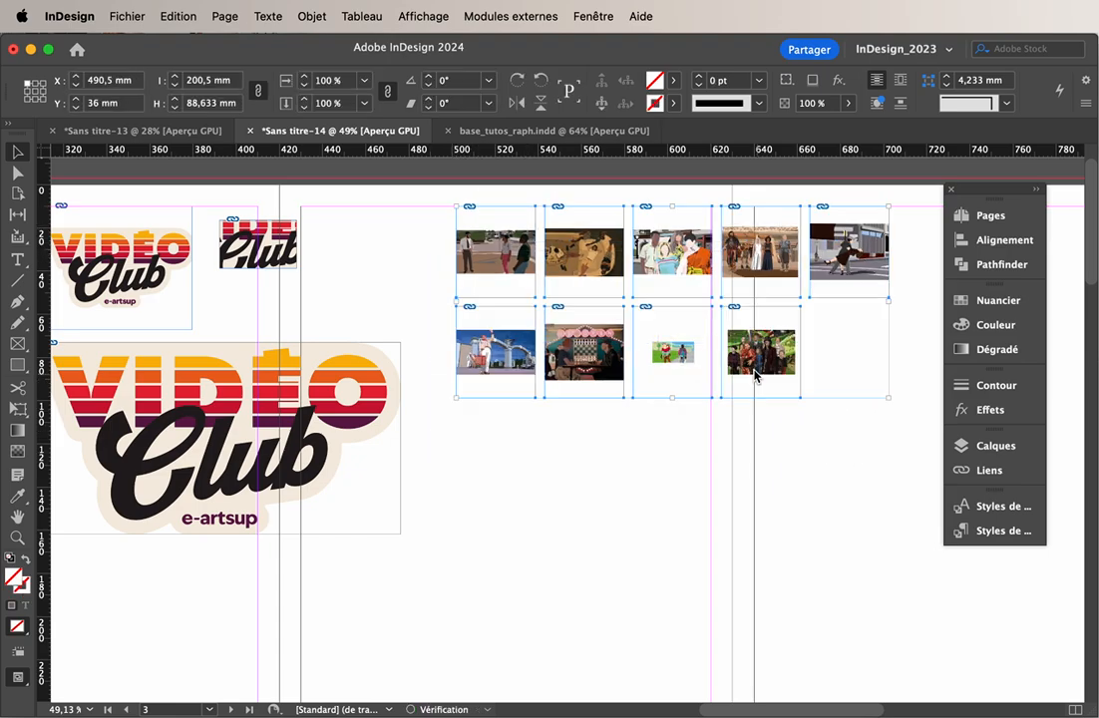
click(805, 432)
drag(882, 421, 494, 190)
click(414, 194)
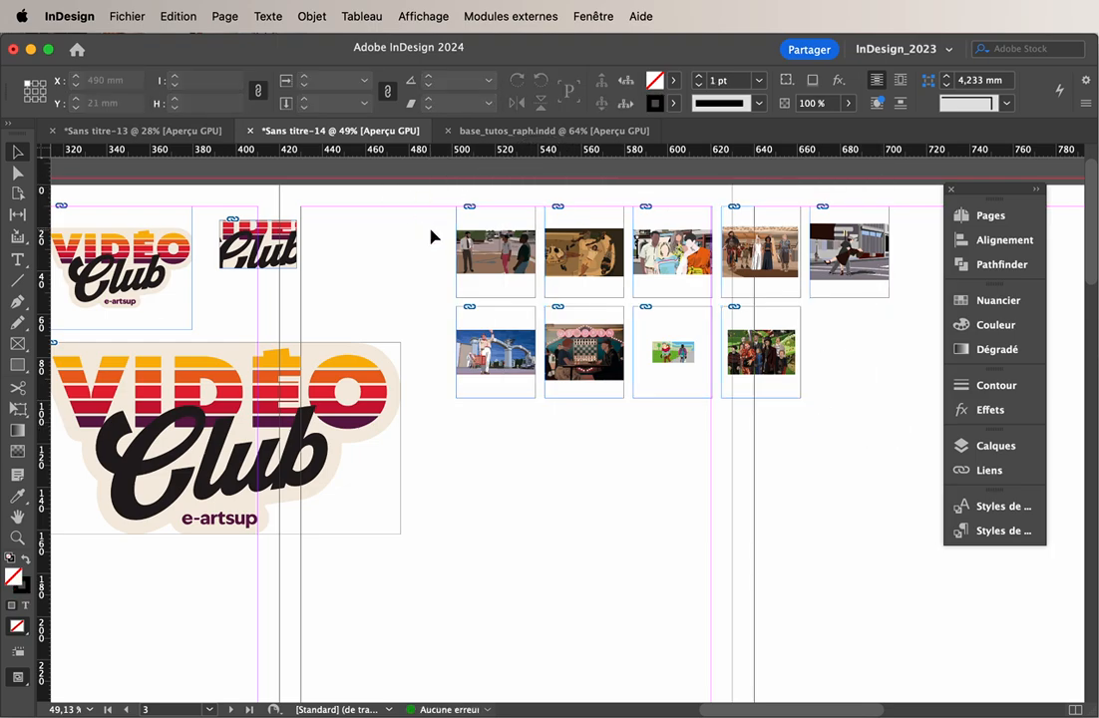
scroll(420, 257, up, 2)
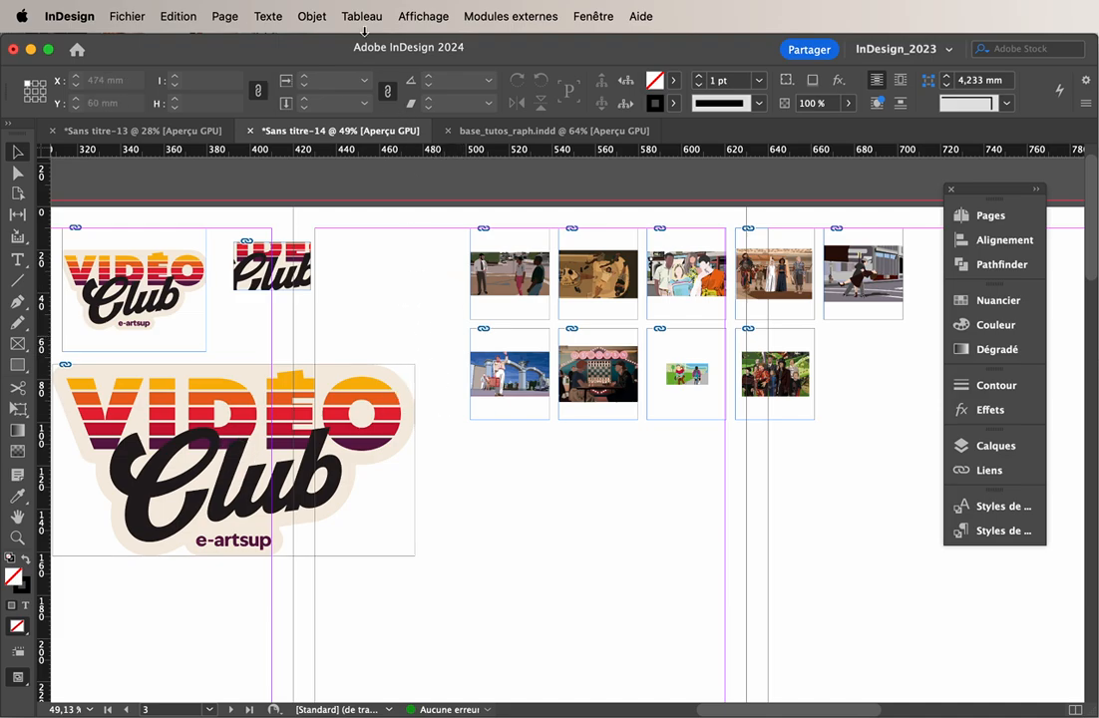
click(312, 15)
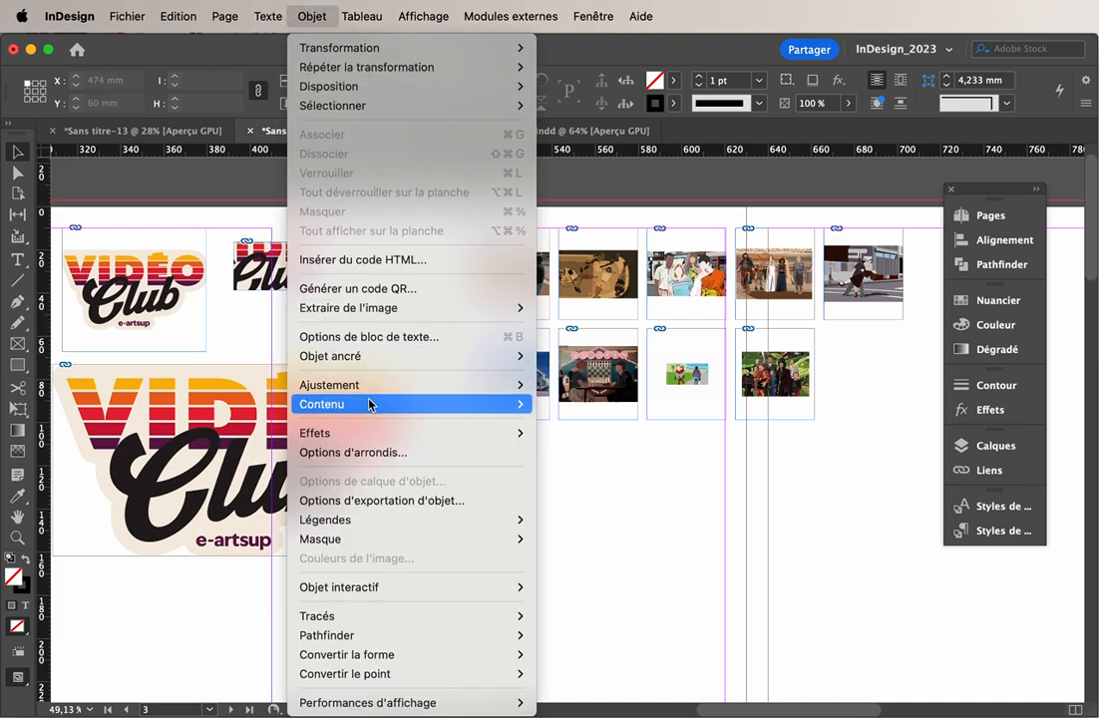
mouse_move(509, 387)
click(589, 522)
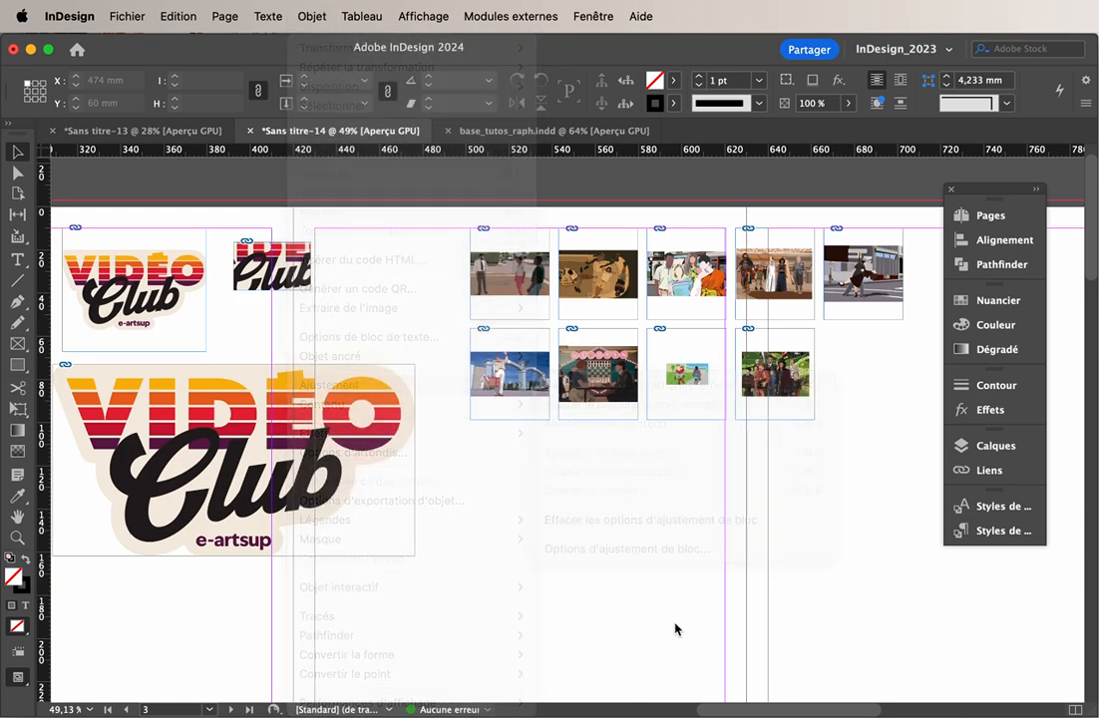
Move the US Open chess image out of the grid to the empty area below, at about X 520 mm, Y 112.5 mm
click(606, 380)
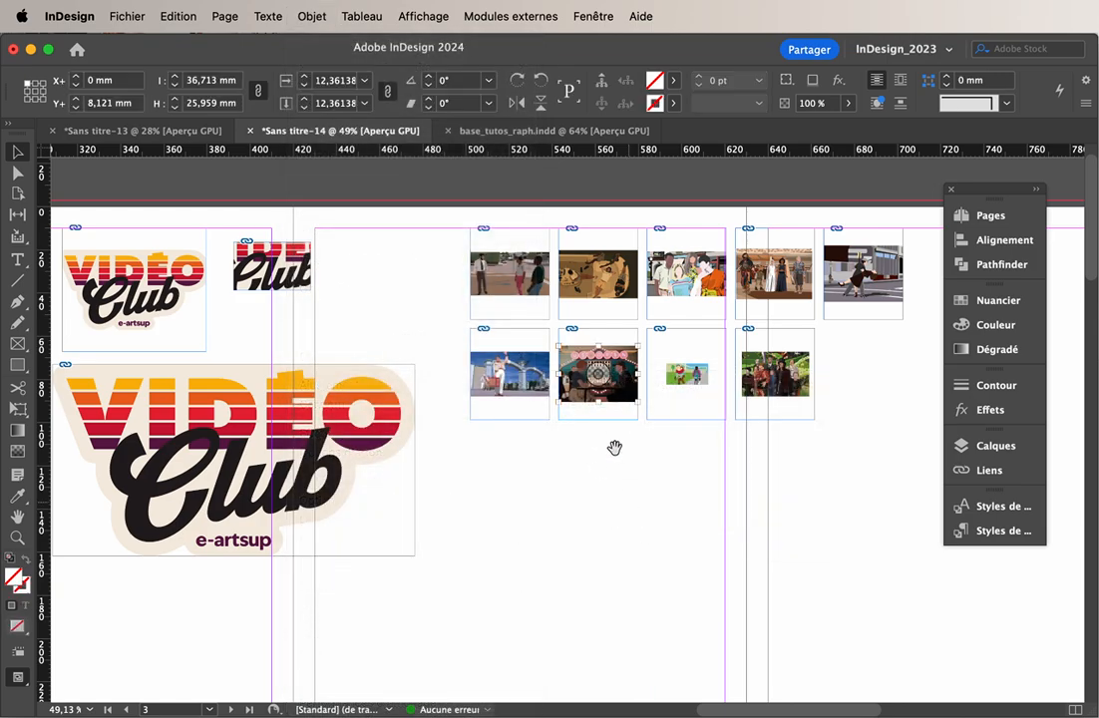
drag(626, 418, 577, 540)
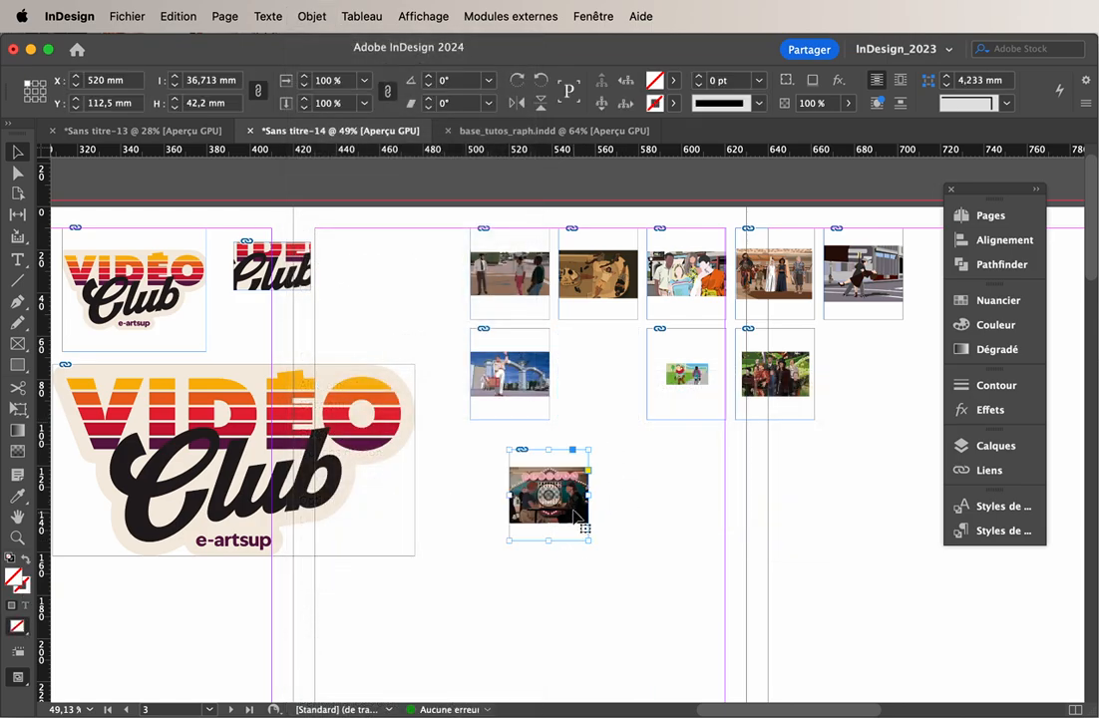
Try fitting the chess image's frame to its content
click(317, 16)
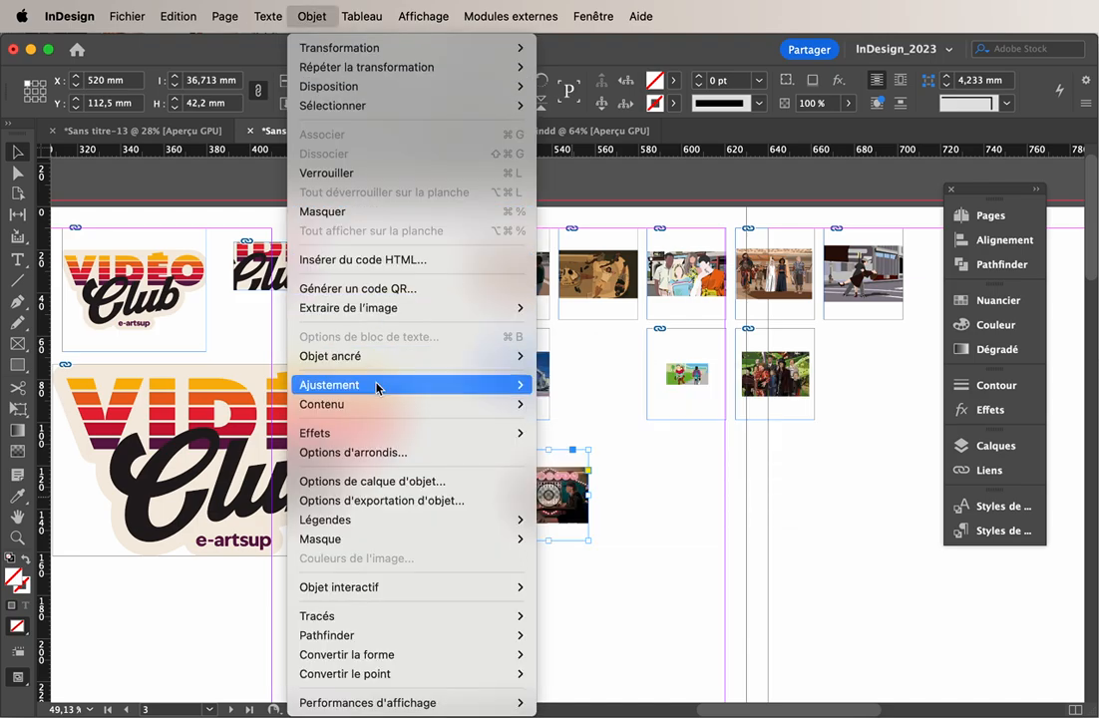
mouse_move(378, 387)
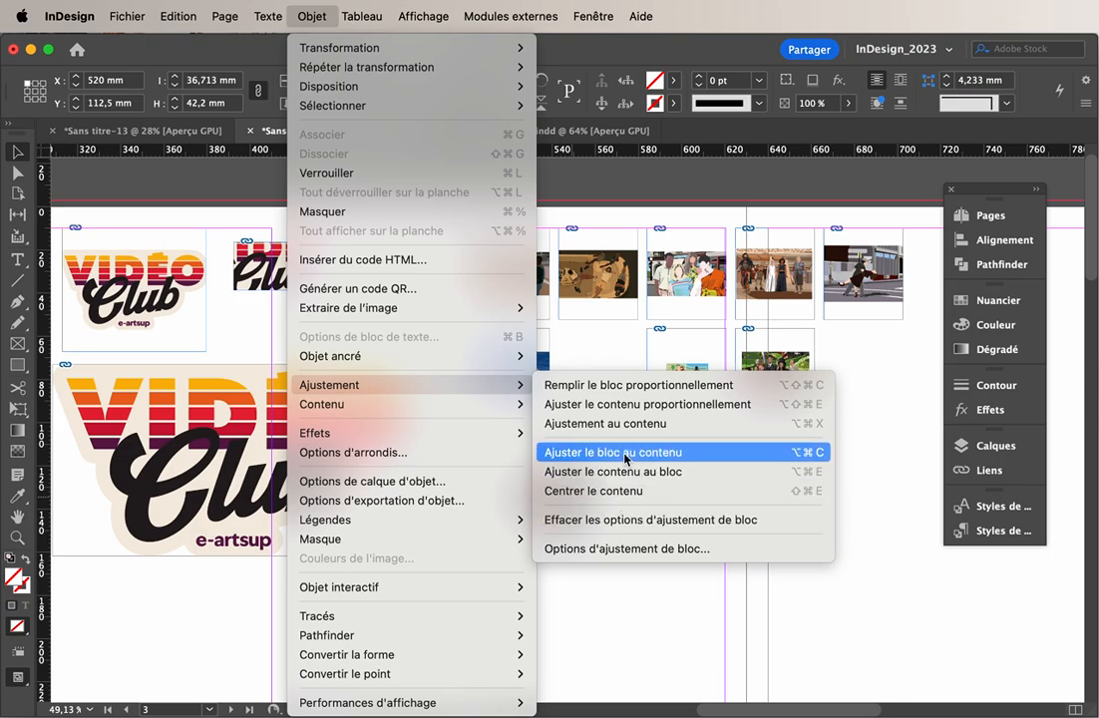
click(624, 453)
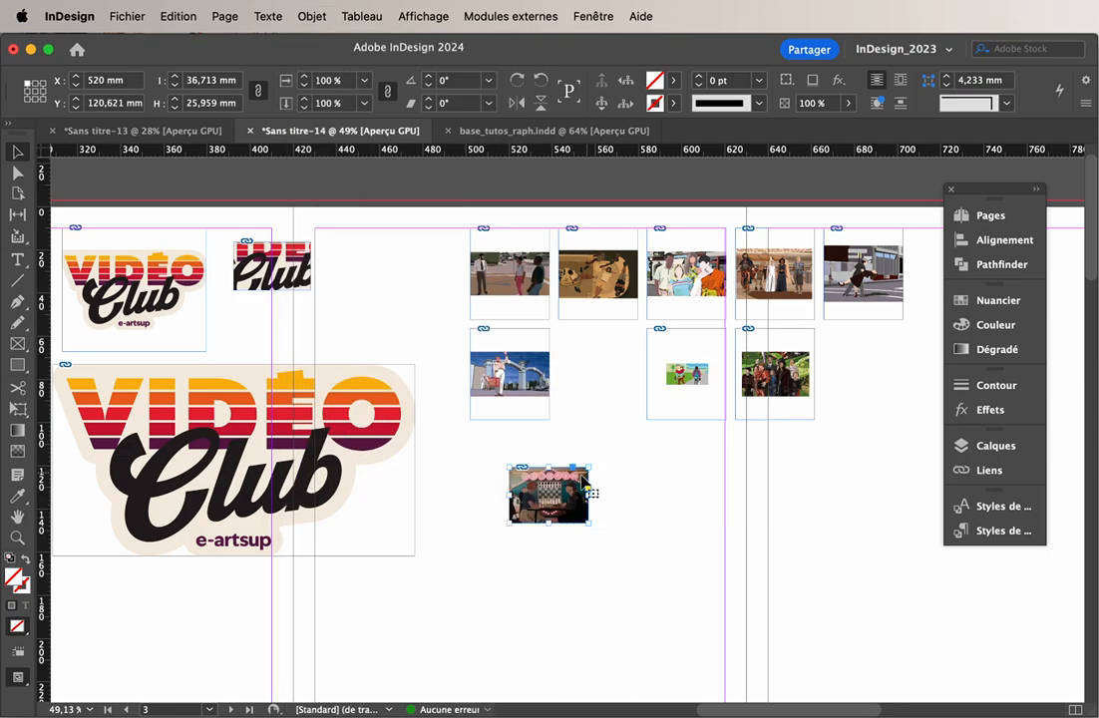
click(594, 581)
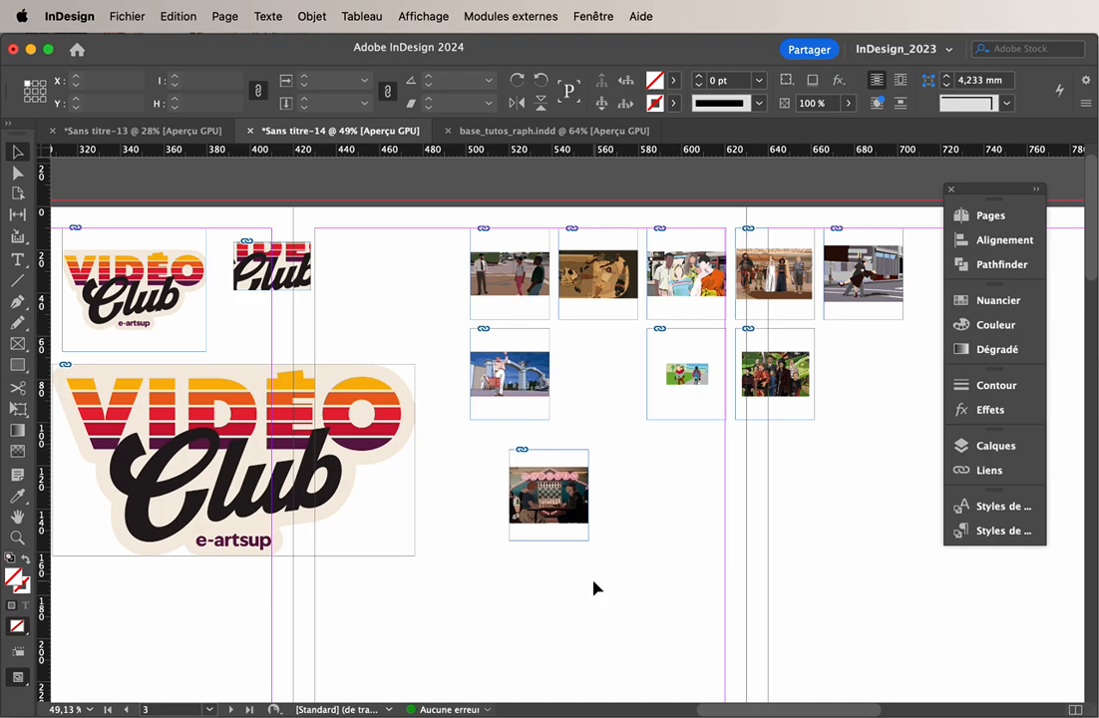
Examine at 125% zoom how the placed images sit inside their frames across the grid
key(super+equal)
key(super+equal)
key(super+equal)
key(super+equal)
scroll(593, 589, down, 3)
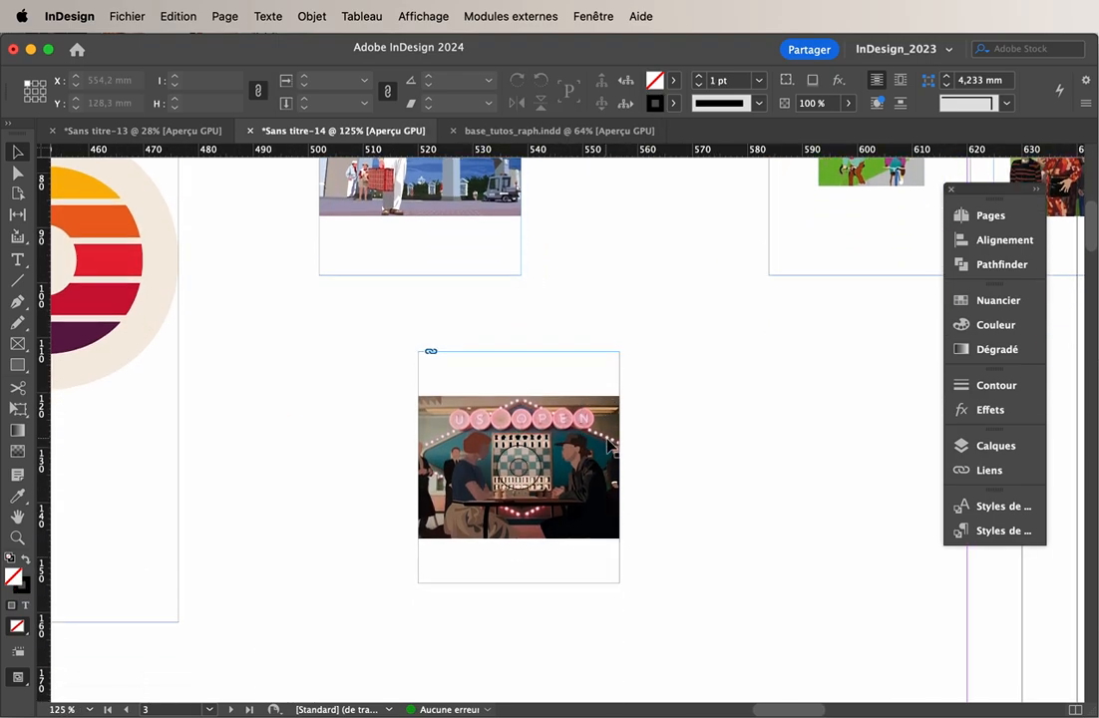
scroll(714, 390, down, 10)
scroll(715, 390, down, 5)
scroll(715, 391, right, 2)
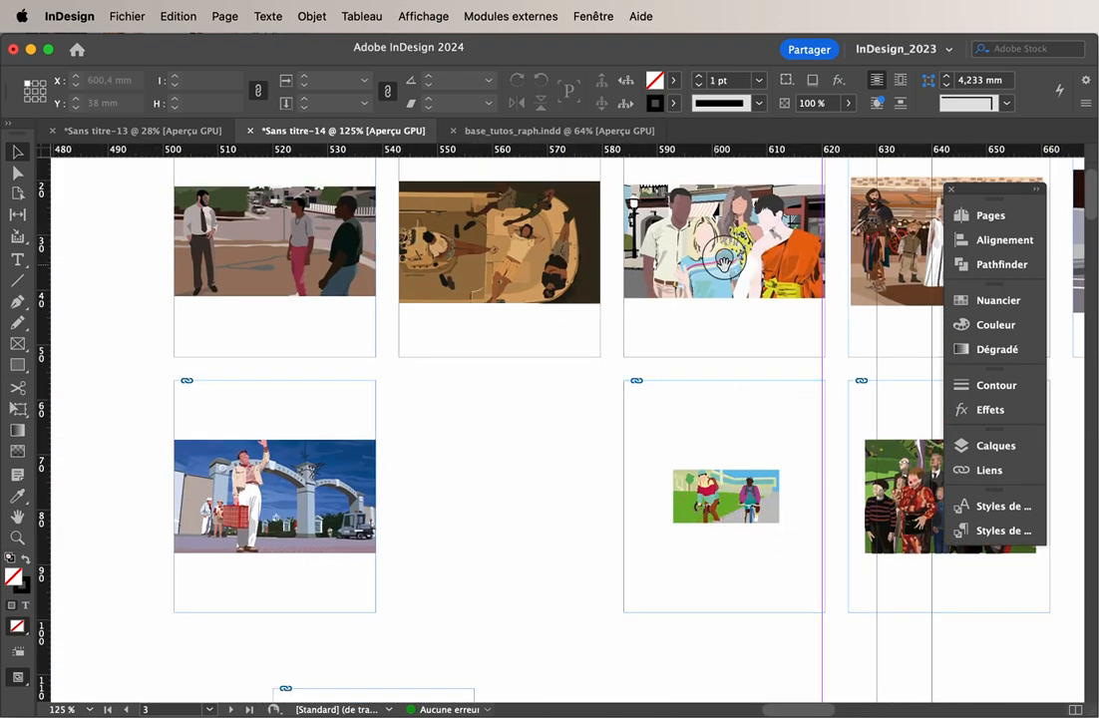
click(626, 222)
click(481, 402)
Try filling the frame of the grid's first image, the street scene, proportionally
click(335, 253)
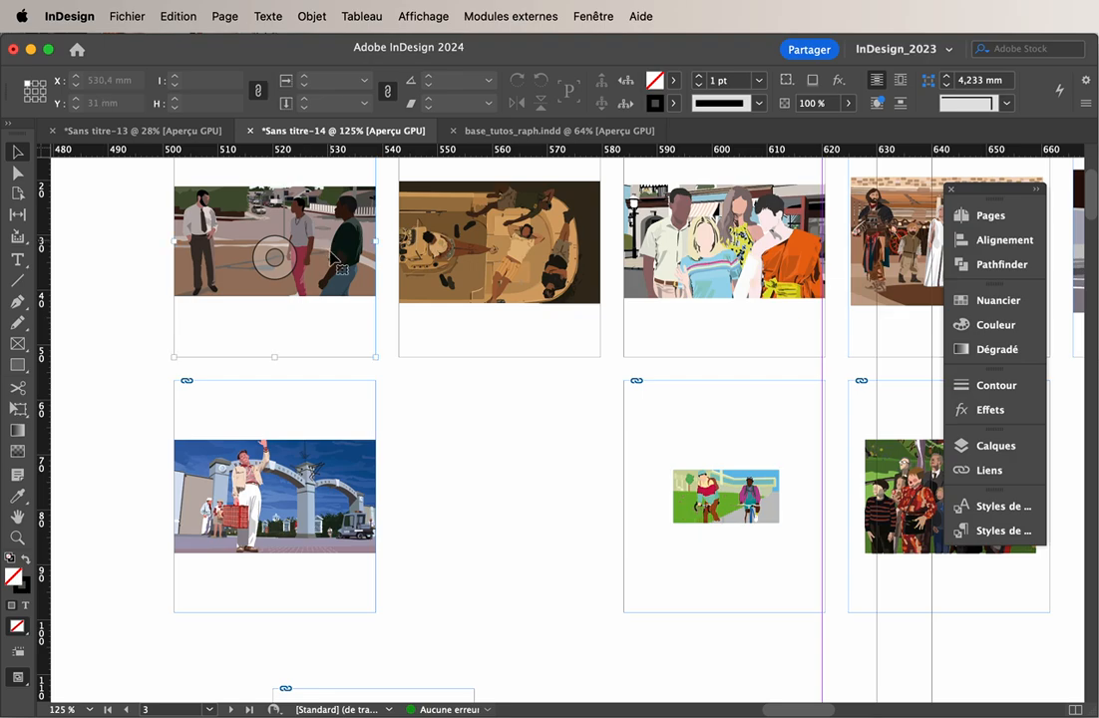
scroll(345, 261, up, 2)
scroll(344, 261, left, 1)
click(265, 14)
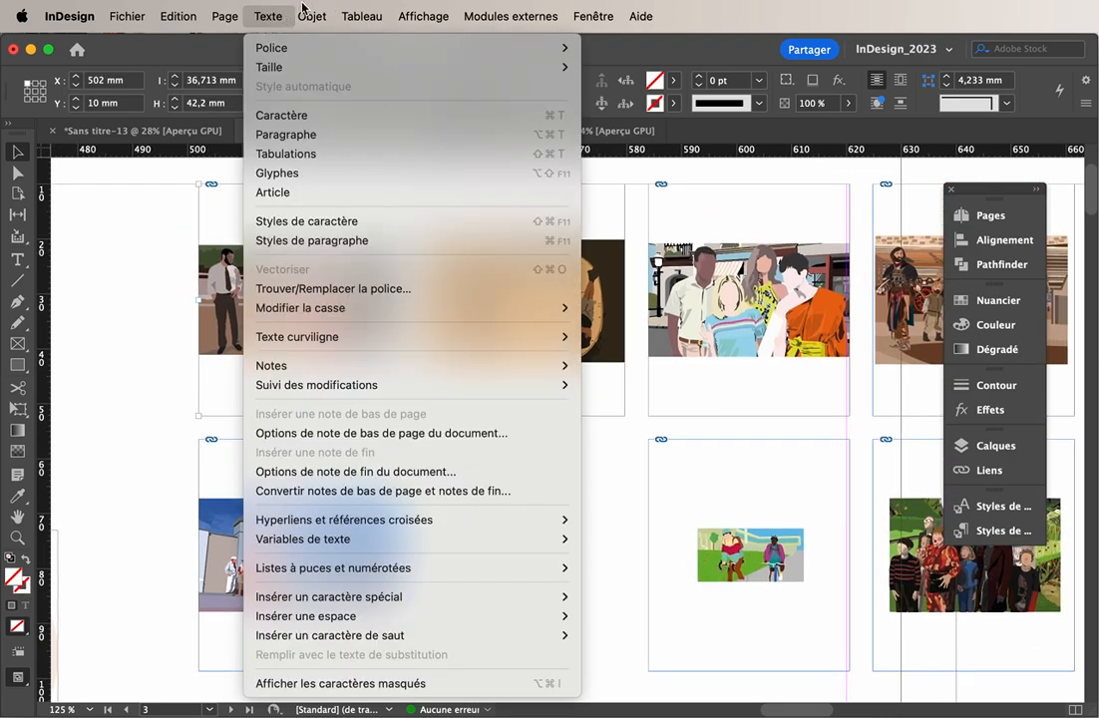
mouse_move(312, 16)
mouse_move(469, 393)
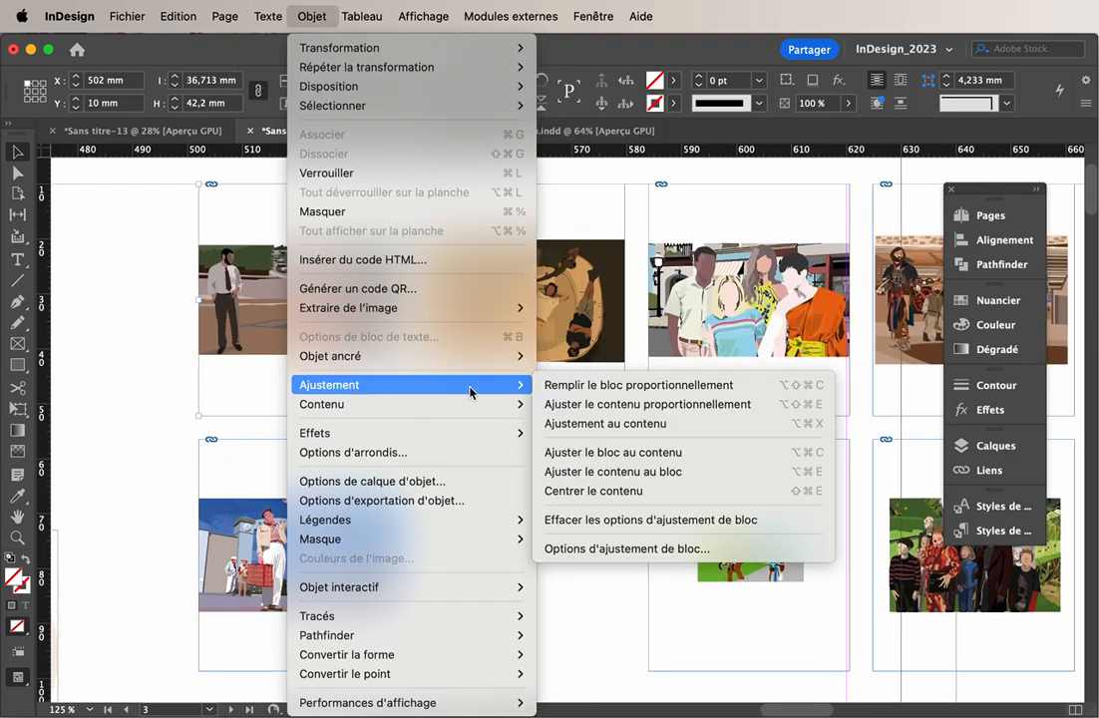
click(589, 395)
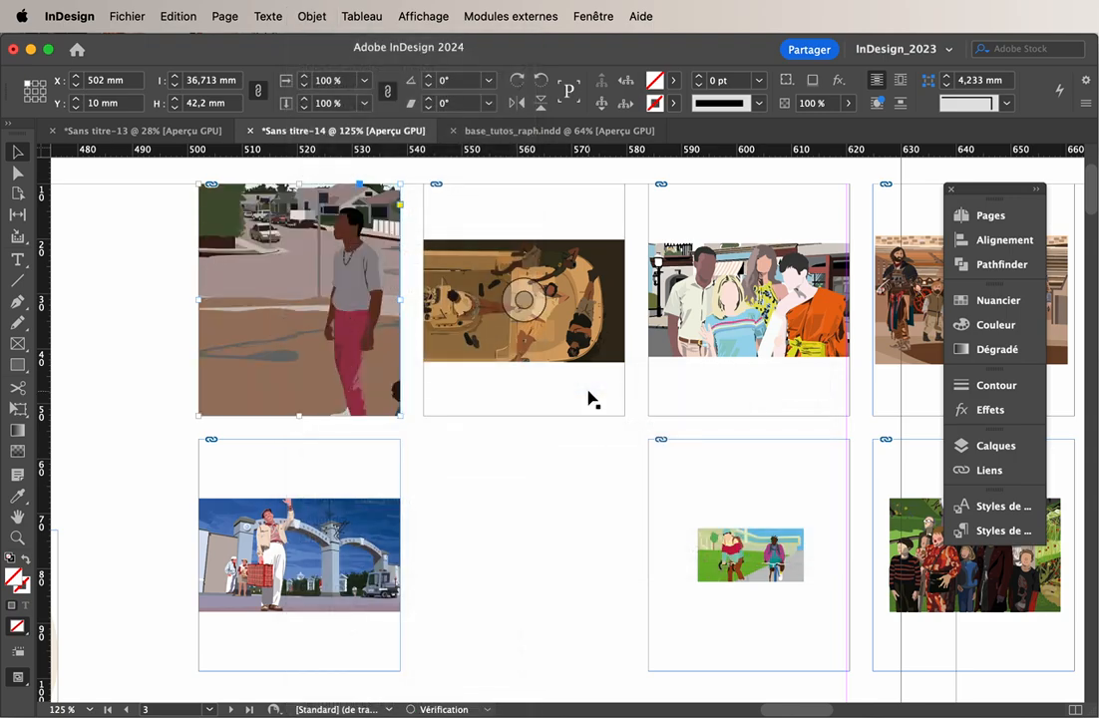
Shift the street scene about 3 mm left inside its frame, then undo the shift and the proportional fill
drag(365, 356, 537, 473)
double_click(537, 398)
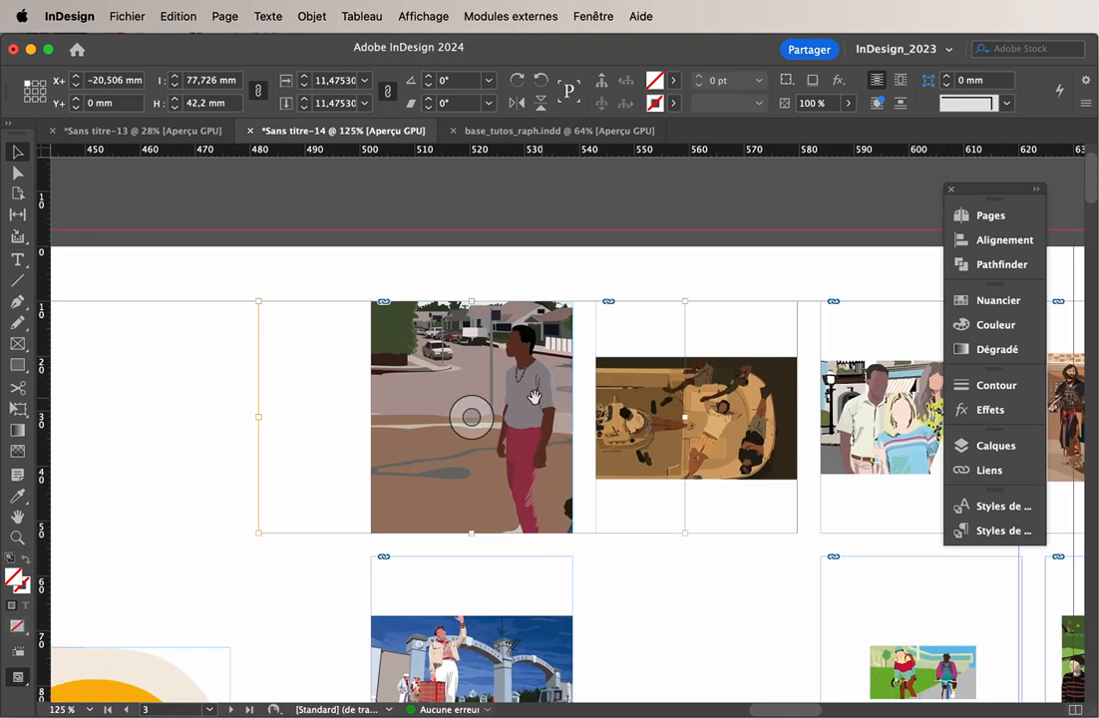
mouse_move(530, 391)
mouse_down()
mouse_move(461, 393)
mouse_move(515, 392)
mouse_up()
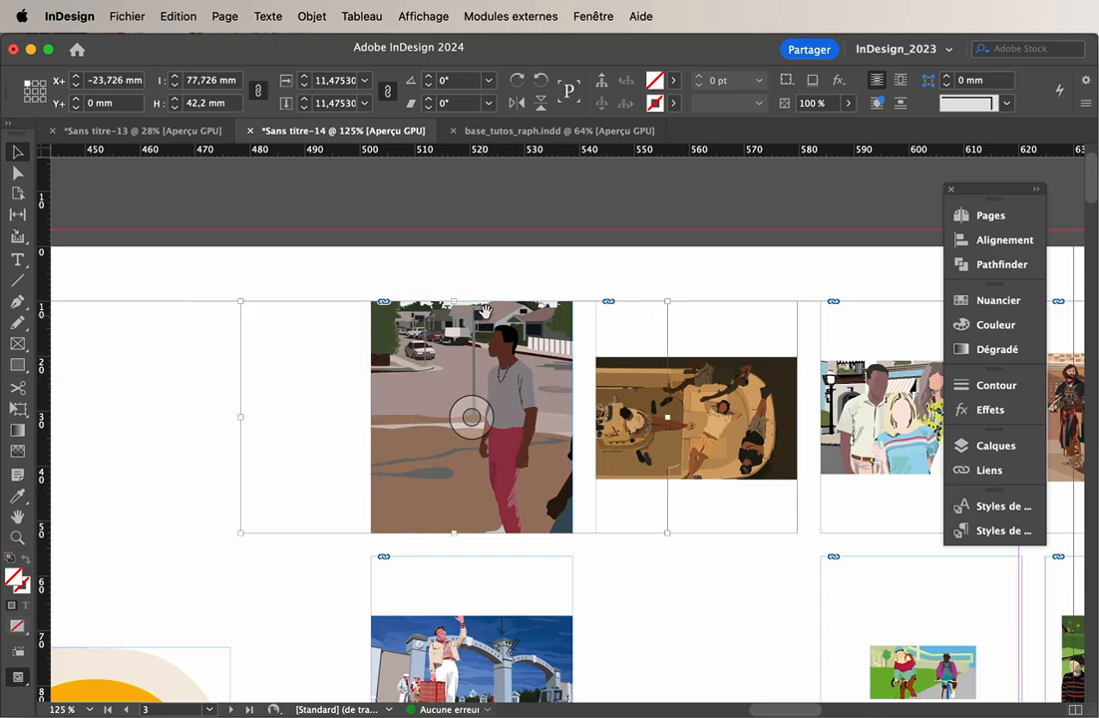
key(super+z)
key(super+z)
key(super+z)
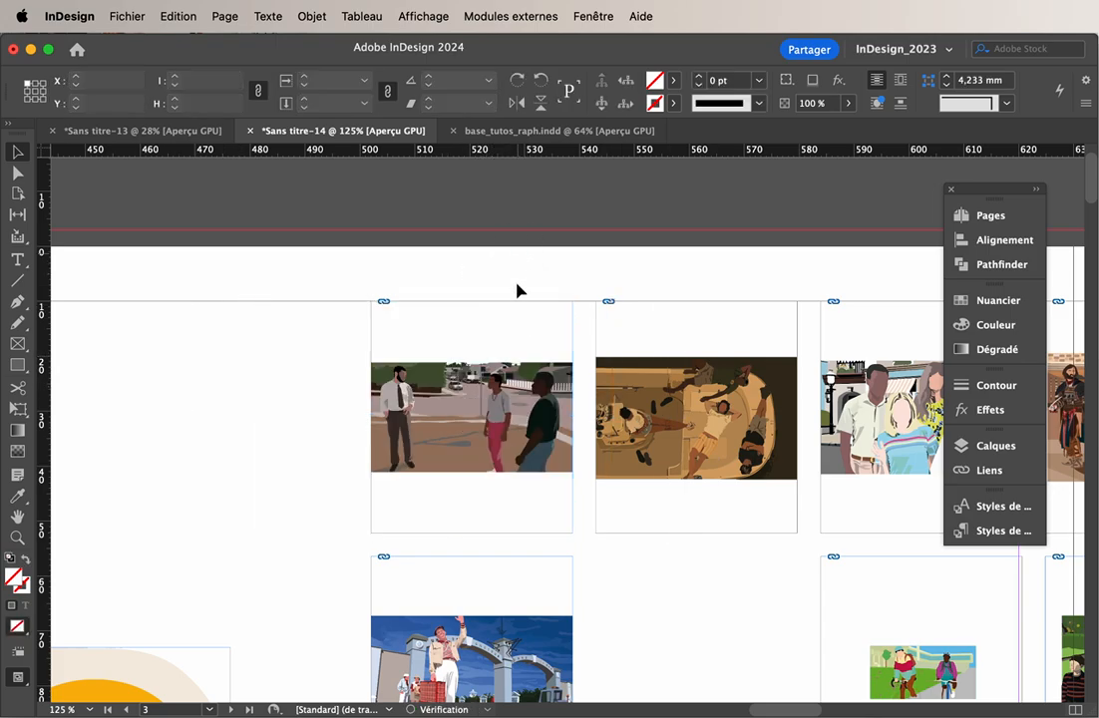
Move the street scene's frame left to about X 490.2 mm and fit its content proportionally
drag(510, 303, 451, 299)
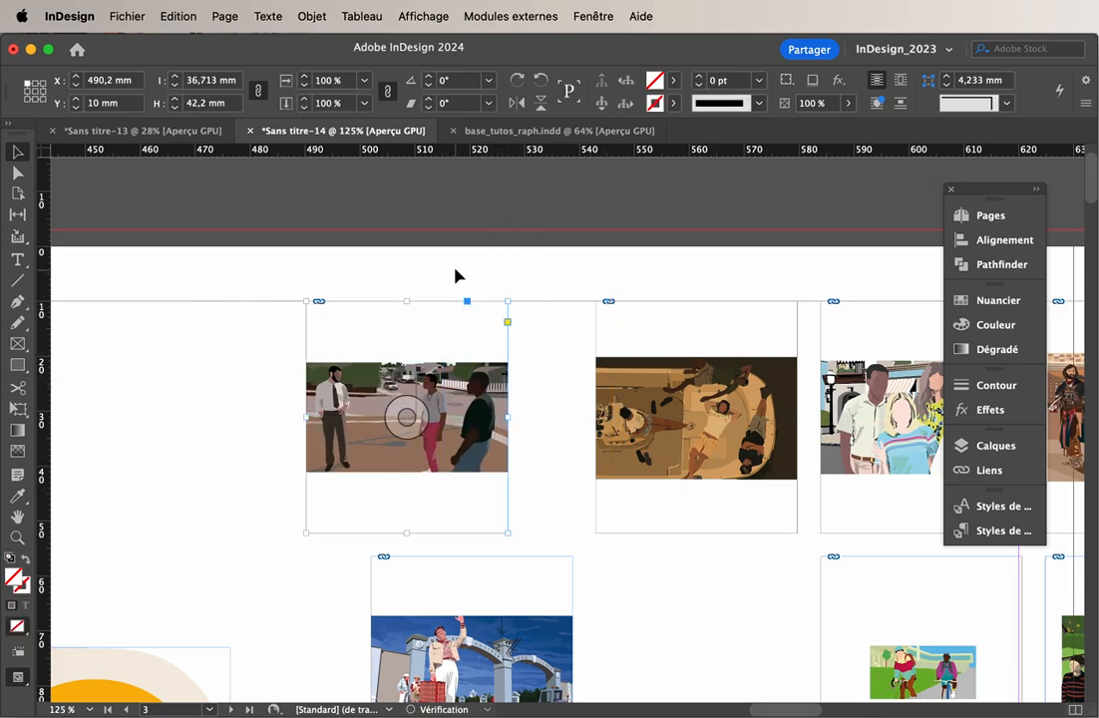
click(321, 15)
mouse_move(367, 390)
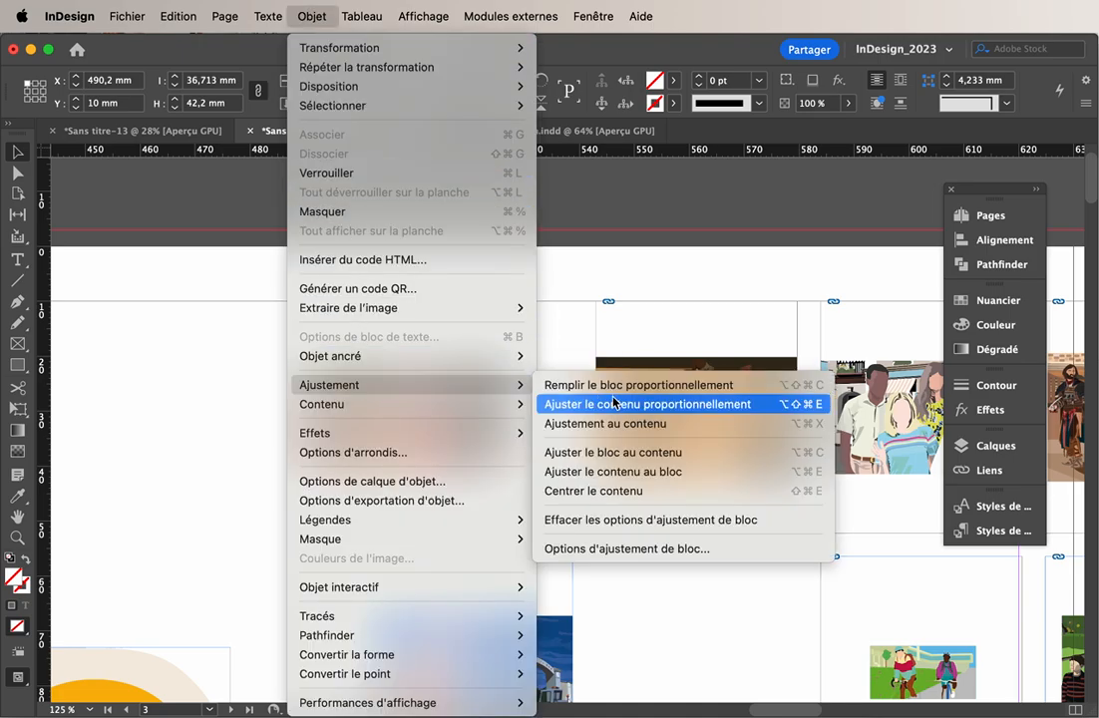
click(615, 405)
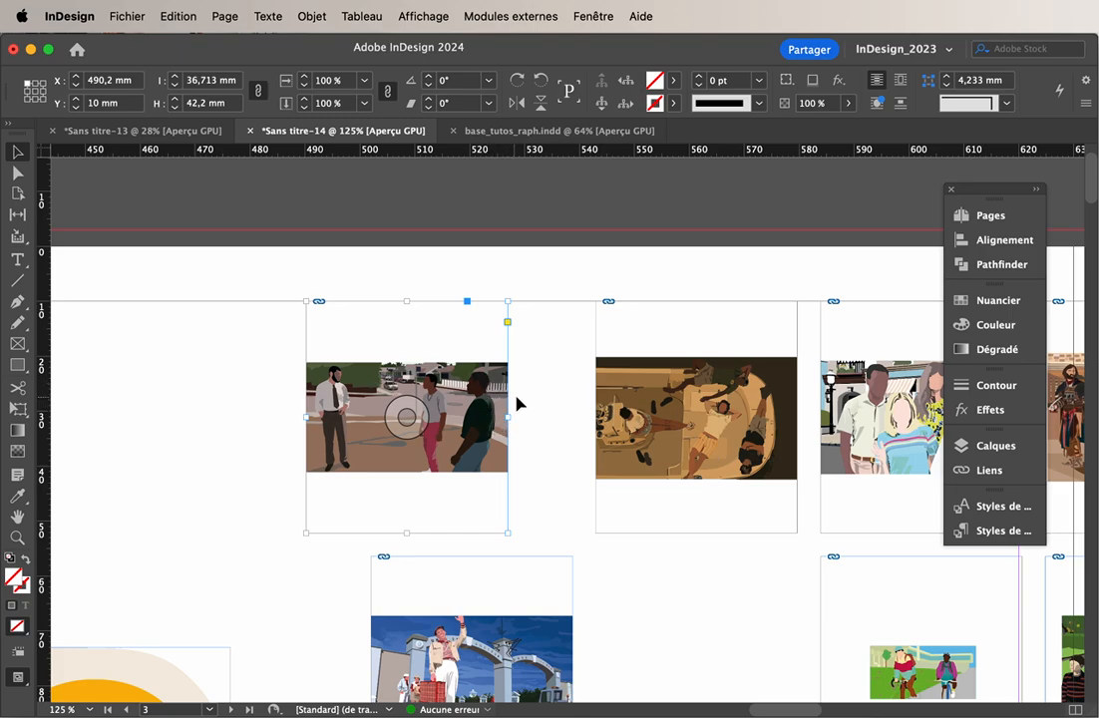
Try the content-aware fit on the street scene's frame and shift the image right inside the frame
click(312, 16)
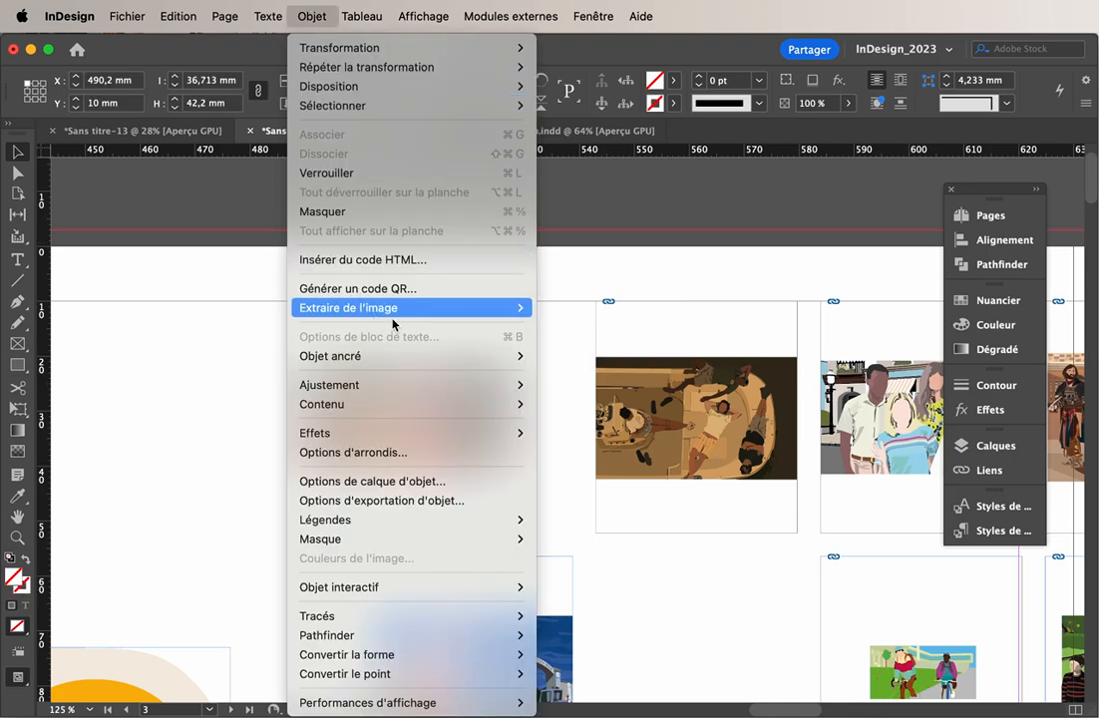
mouse_move(469, 385)
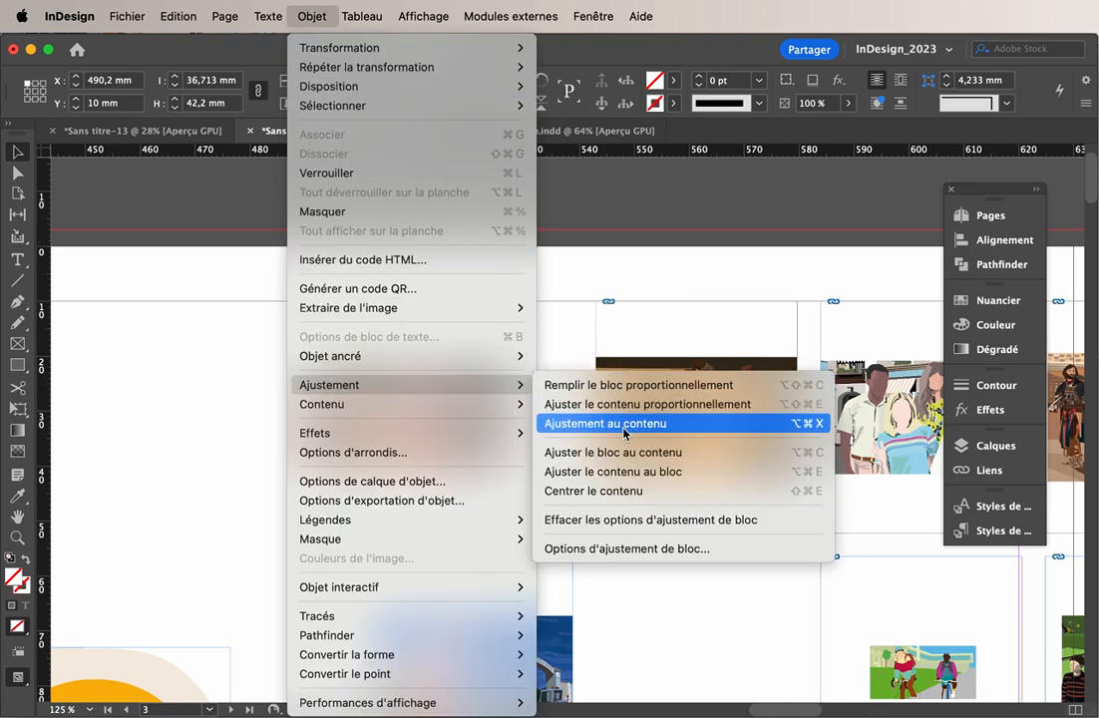
click(626, 424)
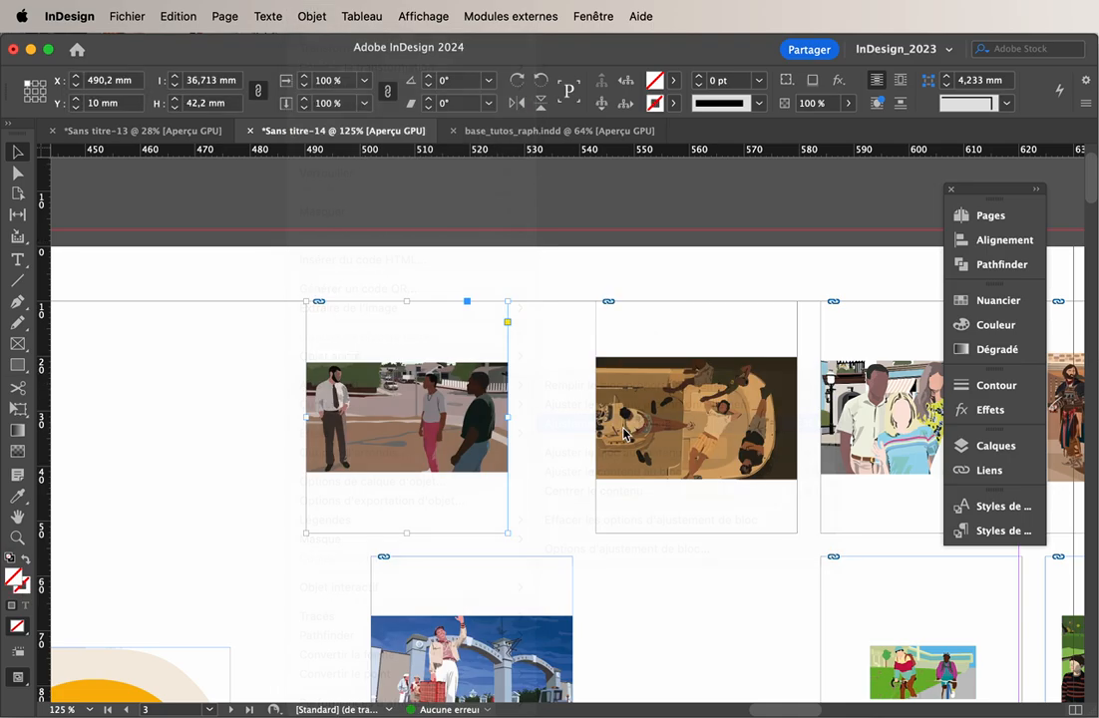
double_click(476, 406)
drag(476, 406, 500, 365)
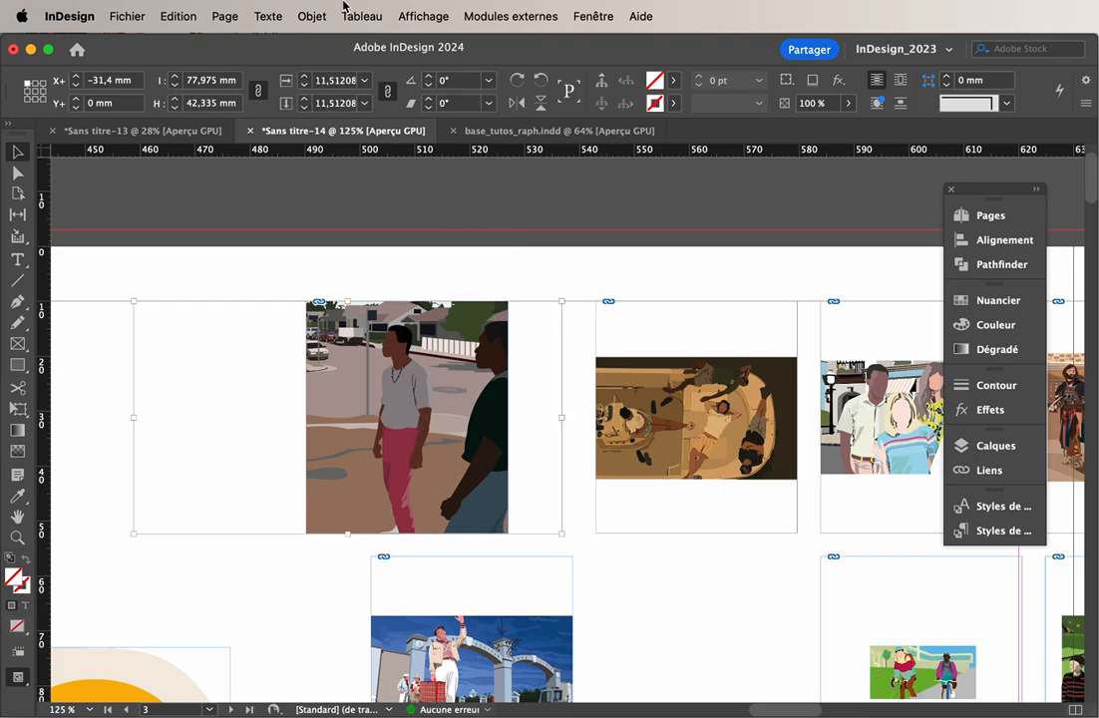
Fit the street scene's content to its frame, stretching the image to the frame's full width and height
click(407, 412)
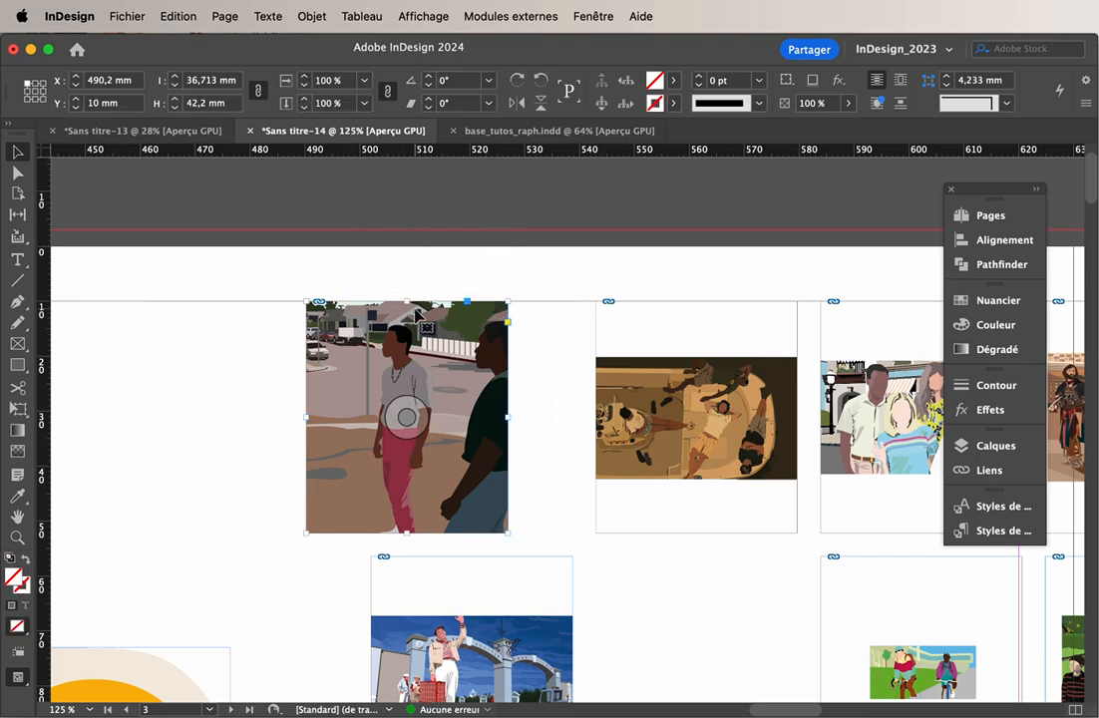
click(311, 15)
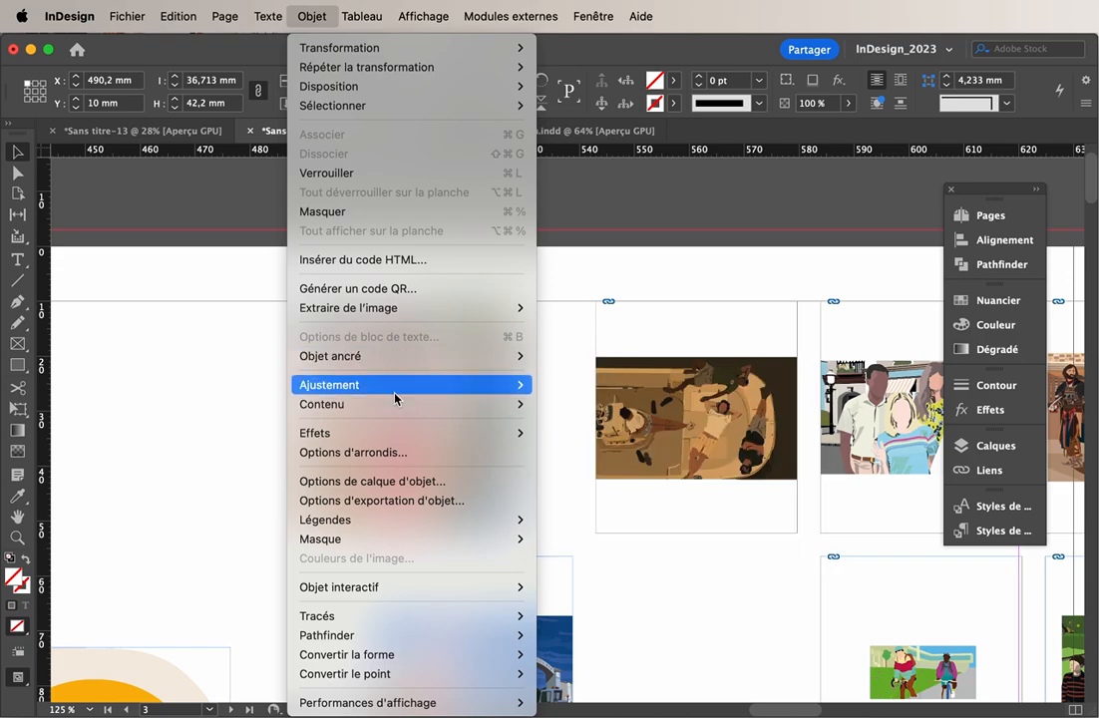
mouse_move(422, 356)
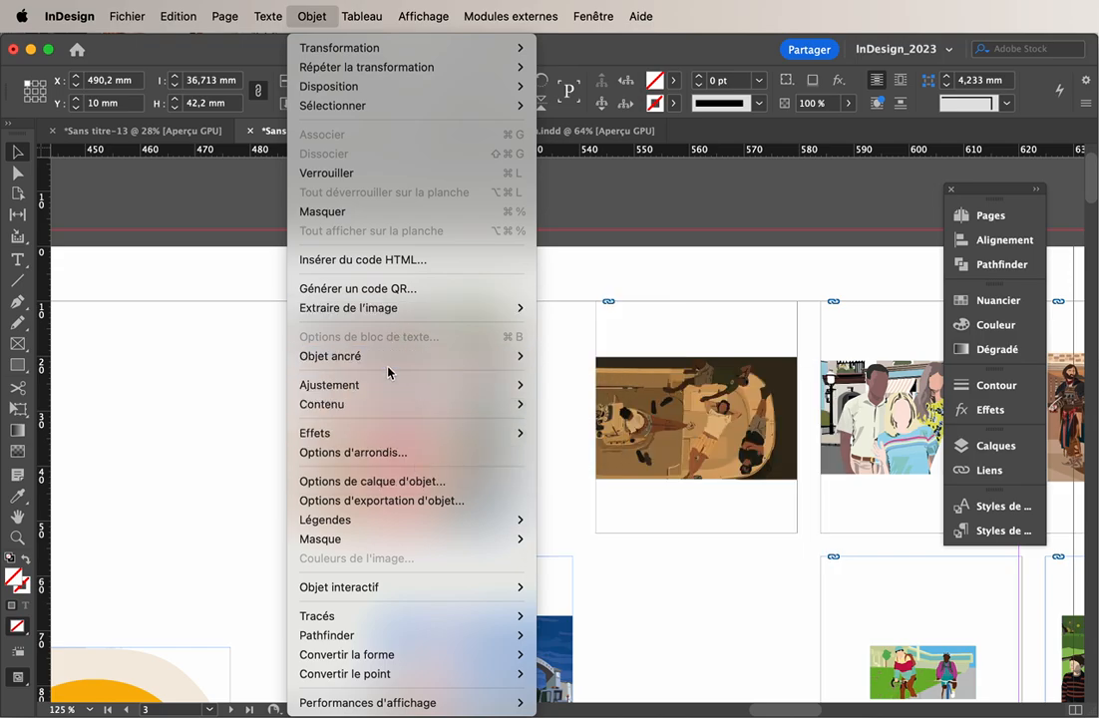
mouse_move(389, 384)
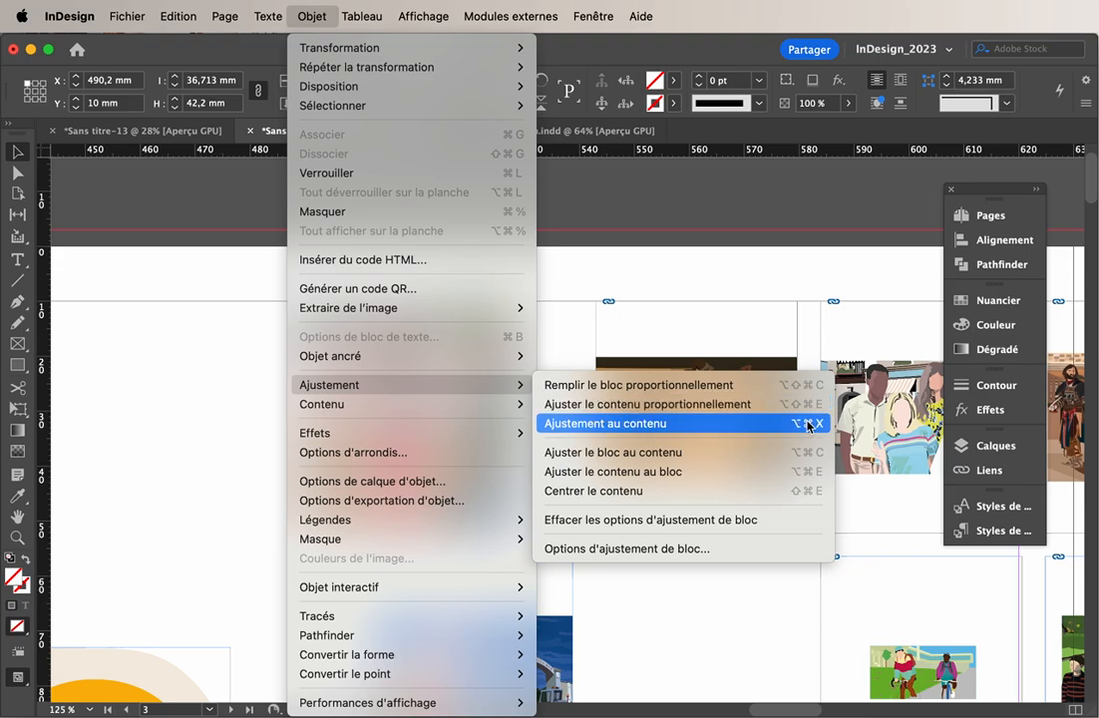
click(655, 473)
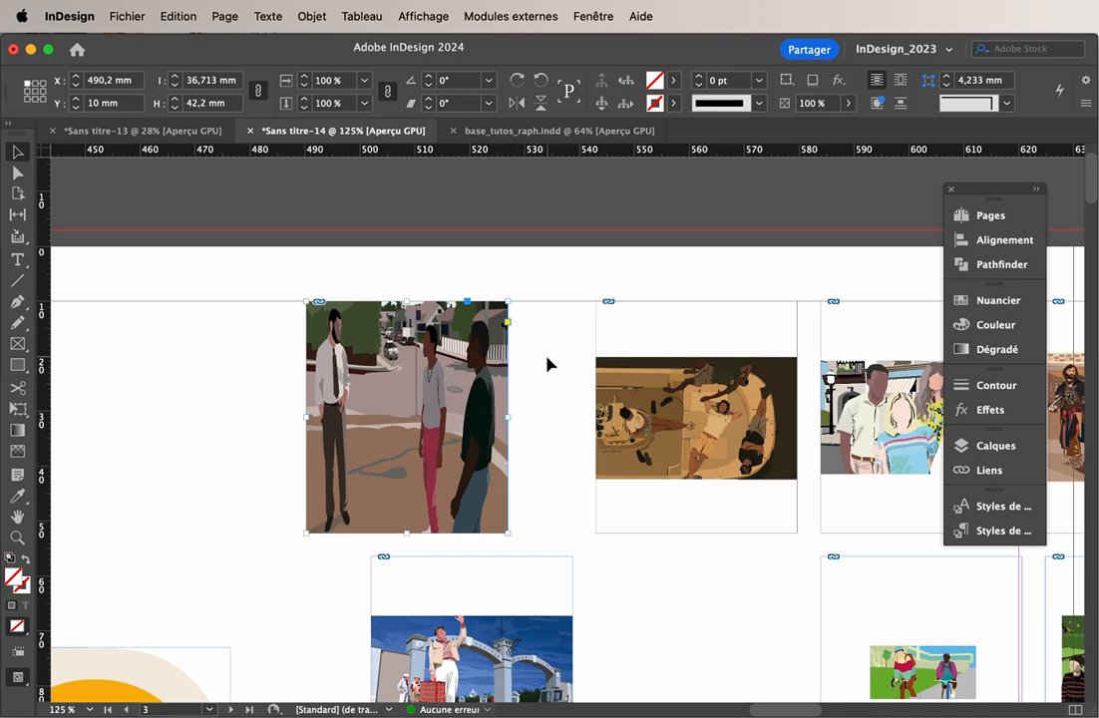
Shift the stretched street scene about 4.2 mm right and 5.5 mm down inside its frame, then undo the shift
double_click(495, 359)
drag(491, 359, 513, 389)
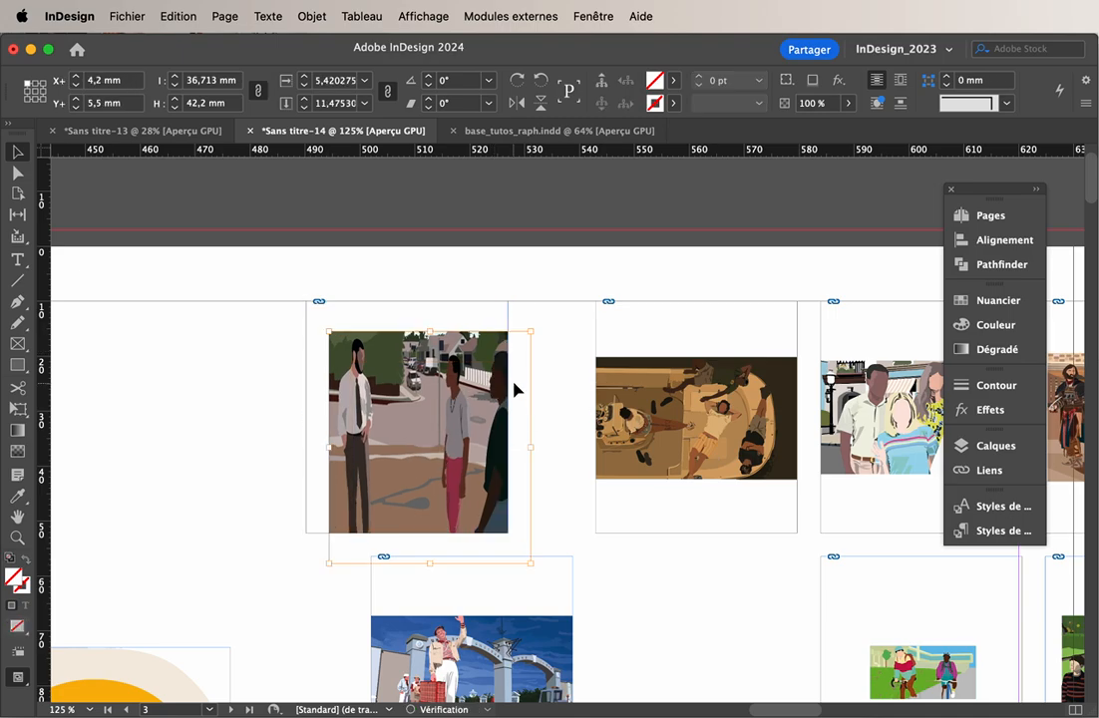
key(super+z)
click(545, 357)
Move the first page's text frame to about X 70.6 mm, Y 10 mm and fit the frame to its text
scroll(497, 447, left, 10)
scroll(497, 447, down, 6)
scroll(497, 447, up, 1)
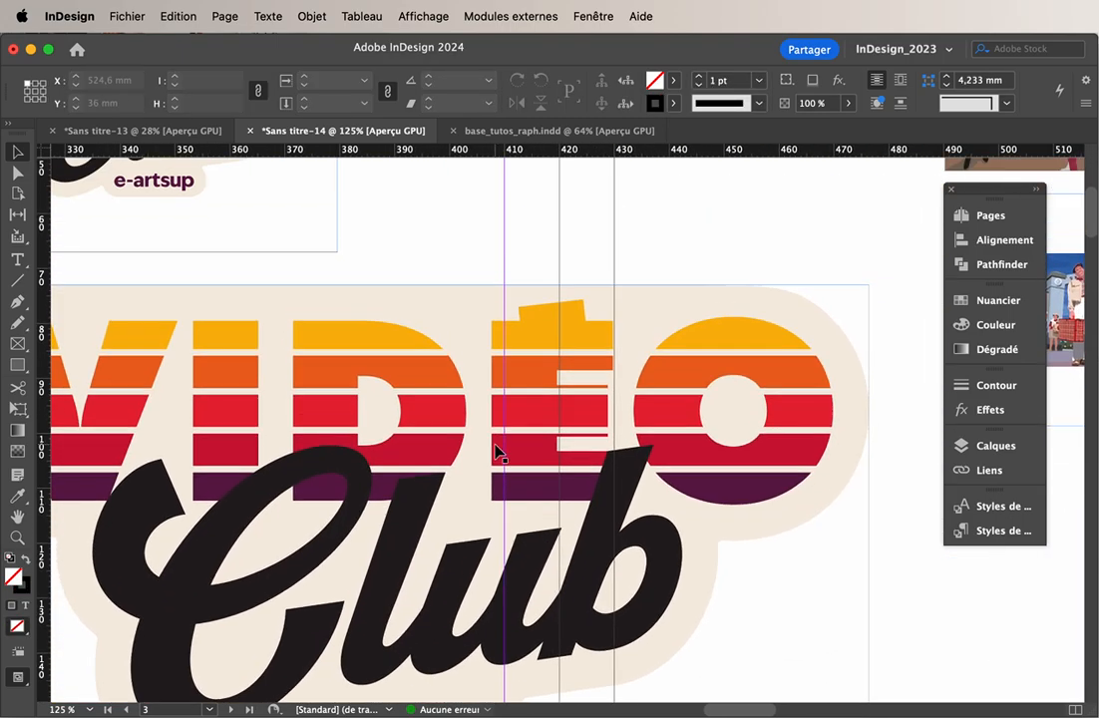
scroll(497, 447, down, 2)
scroll(499, 444, up, 4)
scroll(500, 441, left, 12)
scroll(500, 441, down, 6)
scroll(500, 440, up, 5)
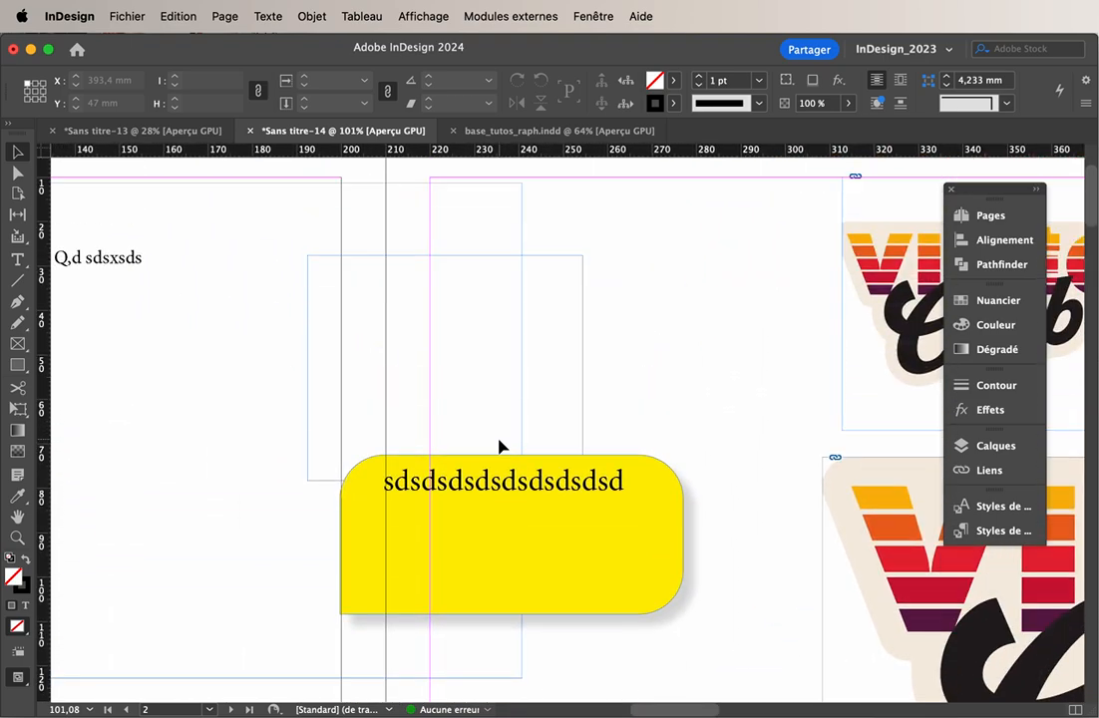
click(516, 468)
scroll(518, 469, left, 10)
scroll(518, 469, up, 1)
click(488, 364)
click(454, 341)
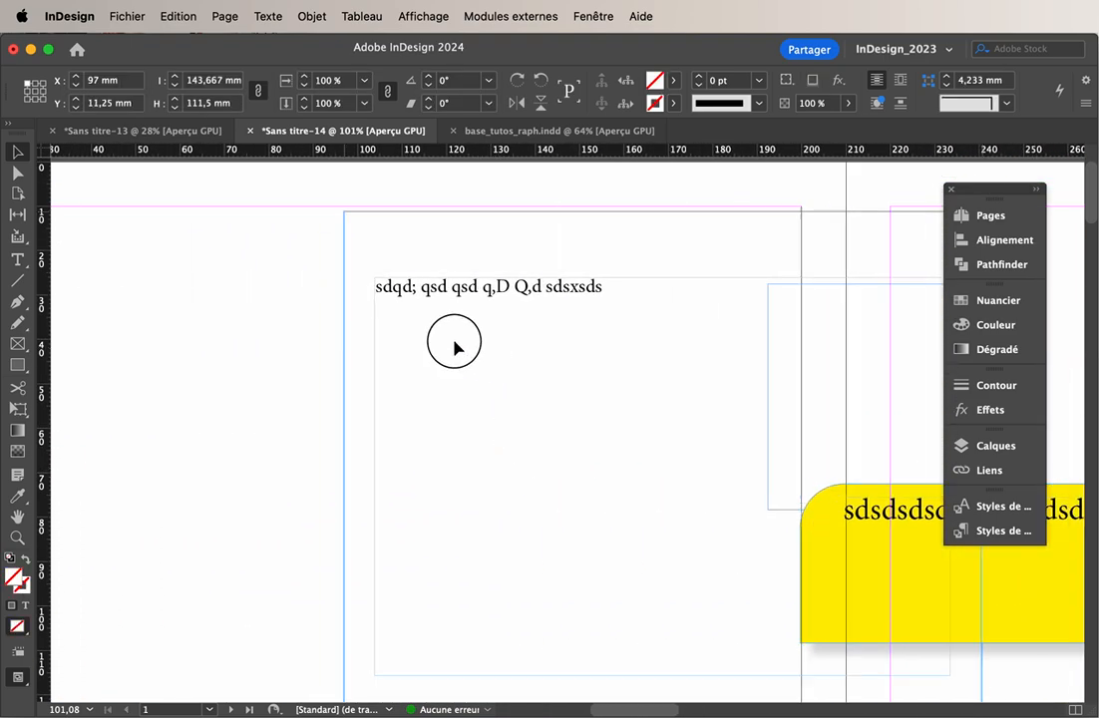
drag(454, 347, 388, 351)
key(super+alt+c)
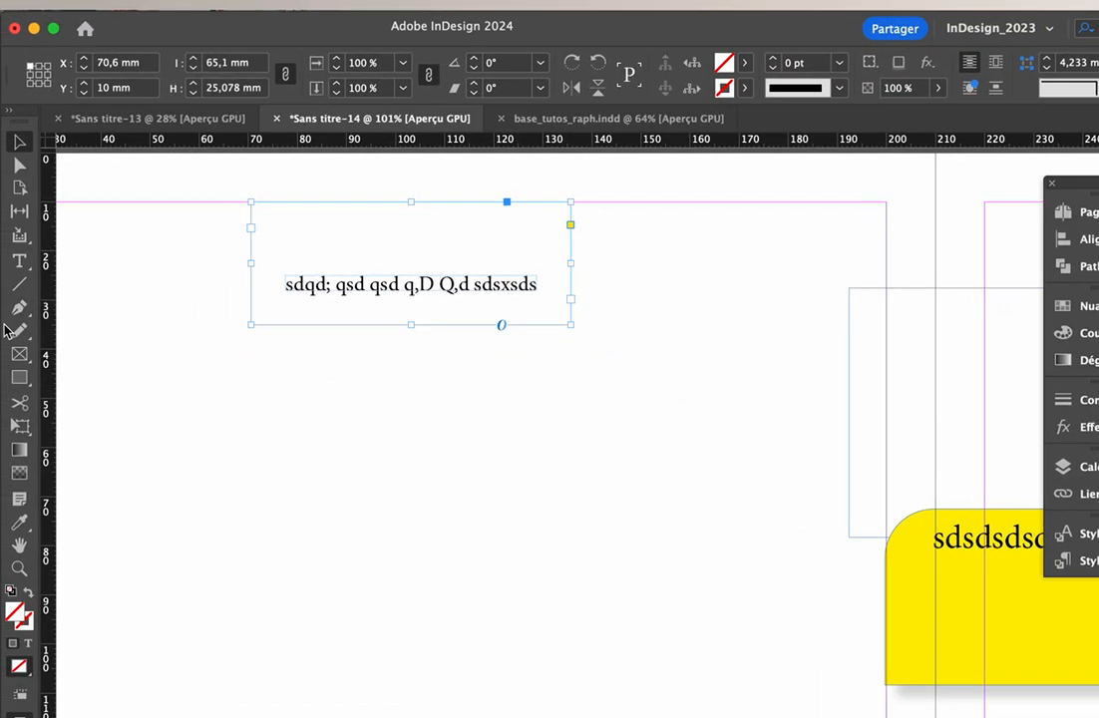
Create a text frame about 63.3 by 22.3 mm below the first one, containing "sdsds" at 20 pt
click(8, 260)
drag(248, 428, 560, 537)
text(sdsds)
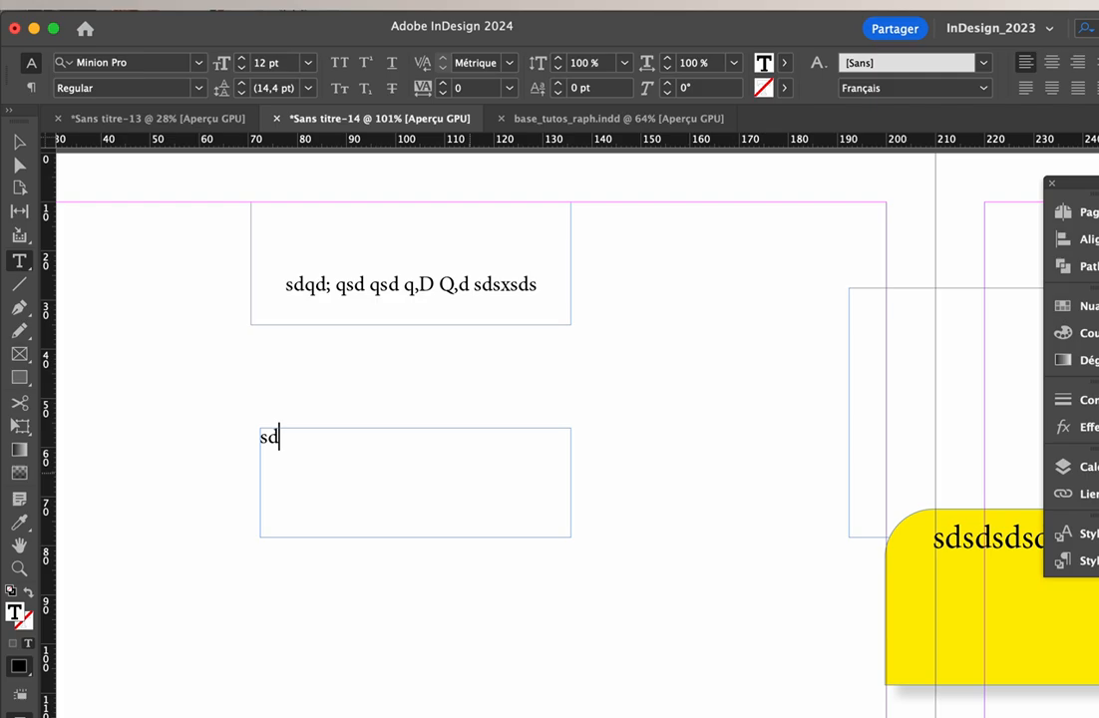
key(super+a)
shift+click(242, 59)
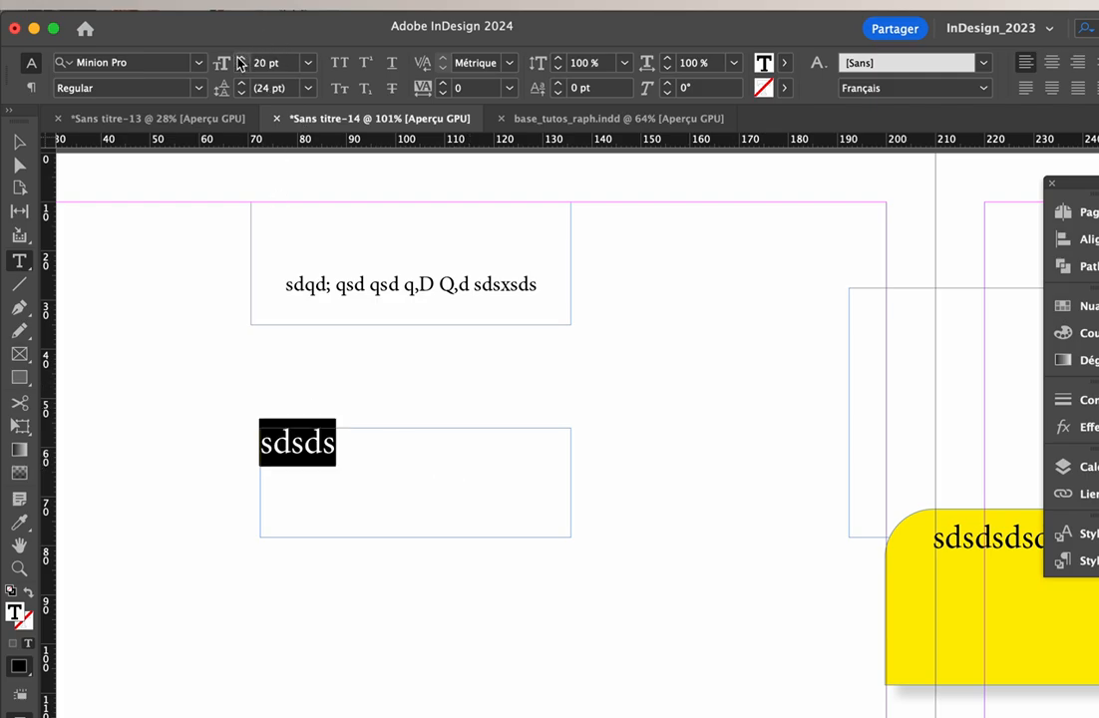
Fit the "sdsds" text frame to its text, then undo the fit
super+click(238, 314)
super+click(386, 457)
key(super+alt+c)
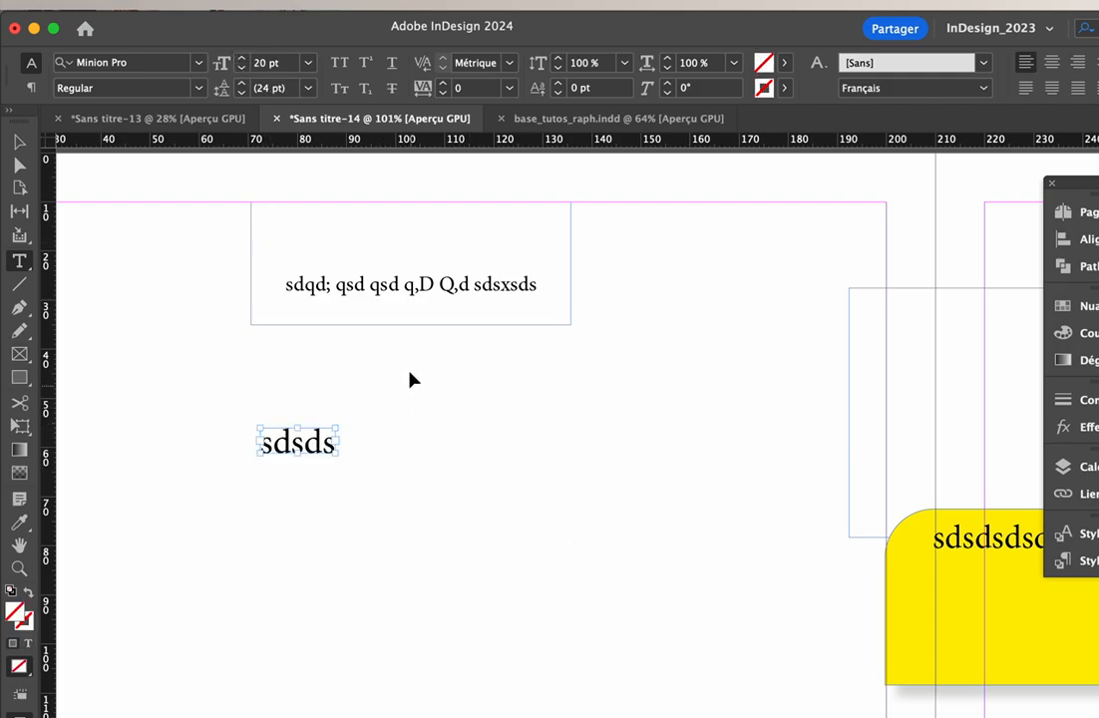
super+click(412, 374)
key(super+z)
Duplicate the "sdsds" text frame twice and fit all three frames to their text
drag(323, 434, 287, 393)
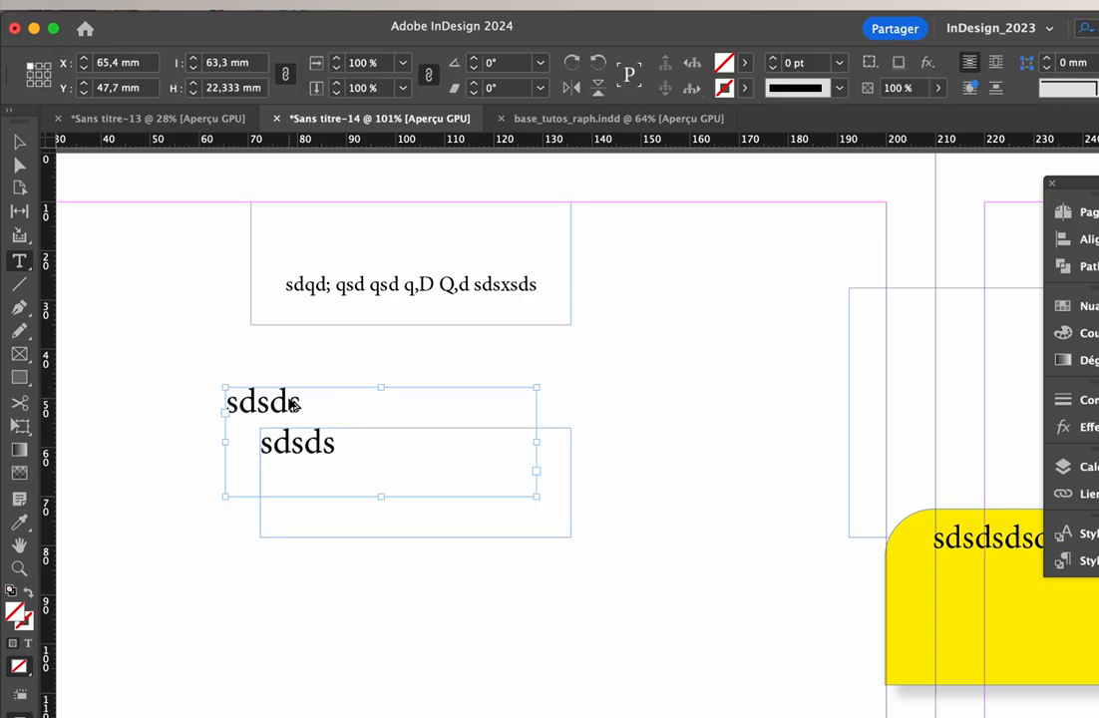
drag(365, 433, 407, 393)
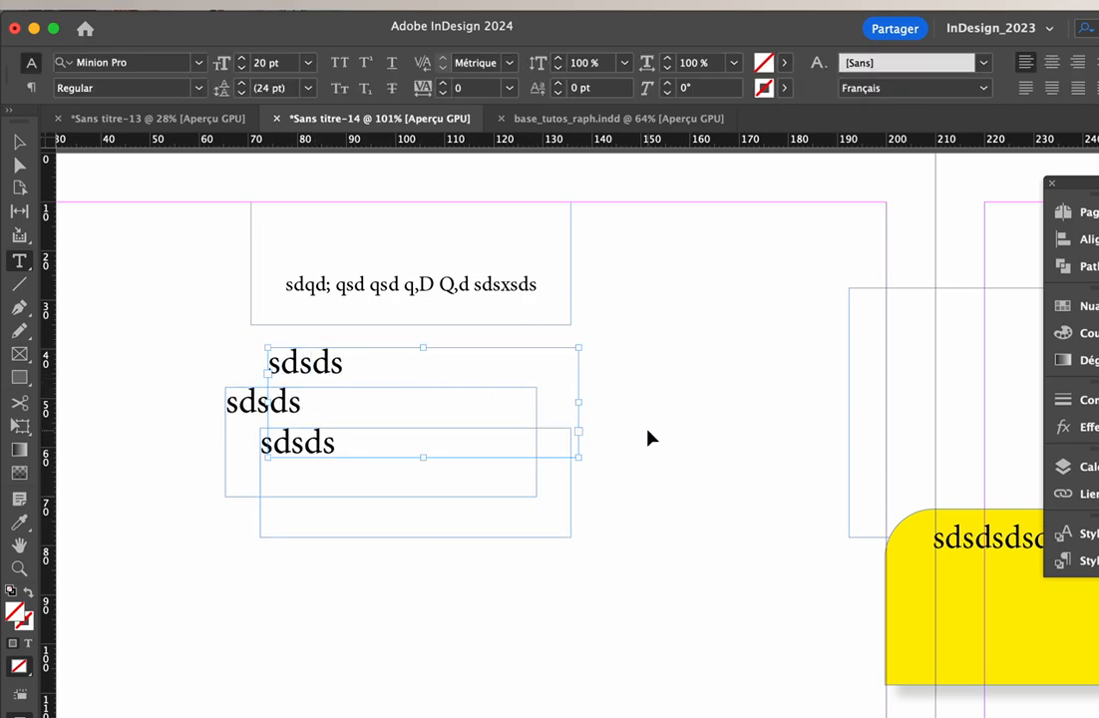
drag(648, 431, 429, 577)
key(super+alt+c)
Rearrange the three fitted "sdsds" frames into a compact staggered stack below the longer text frame
click(368, 504)
drag(299, 444, 333, 520)
key(Escape)
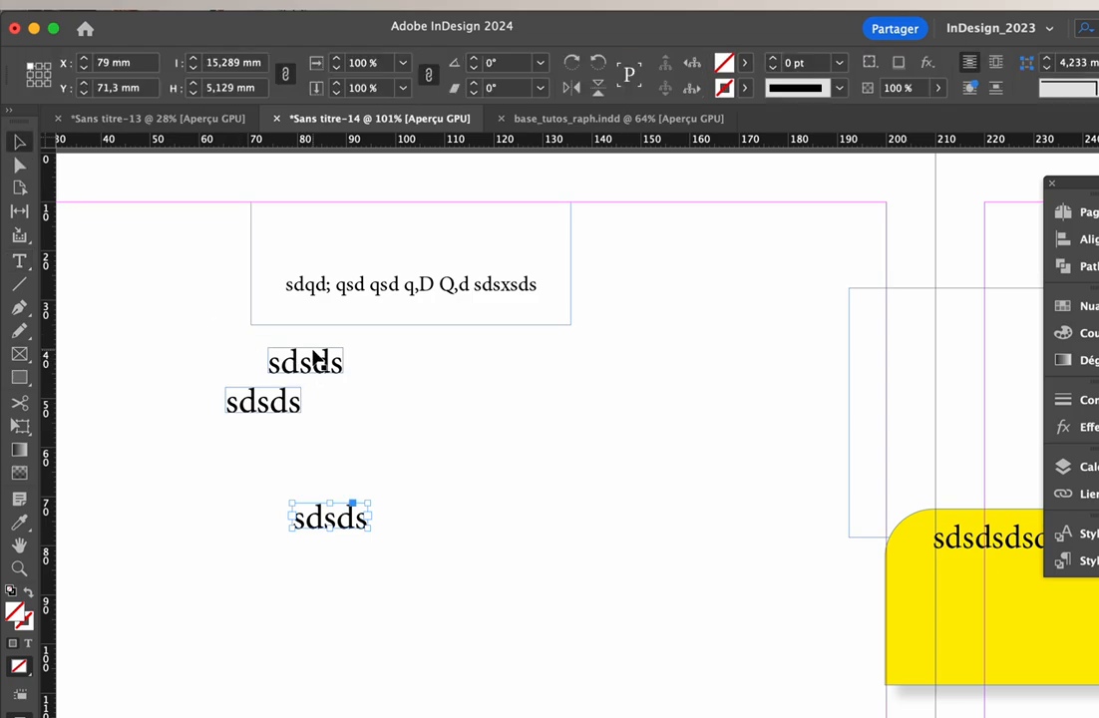
drag(315, 356, 440, 382)
click(361, 501)
drag(397, 445, 403, 417)
drag(287, 404, 482, 468)
click(566, 465)
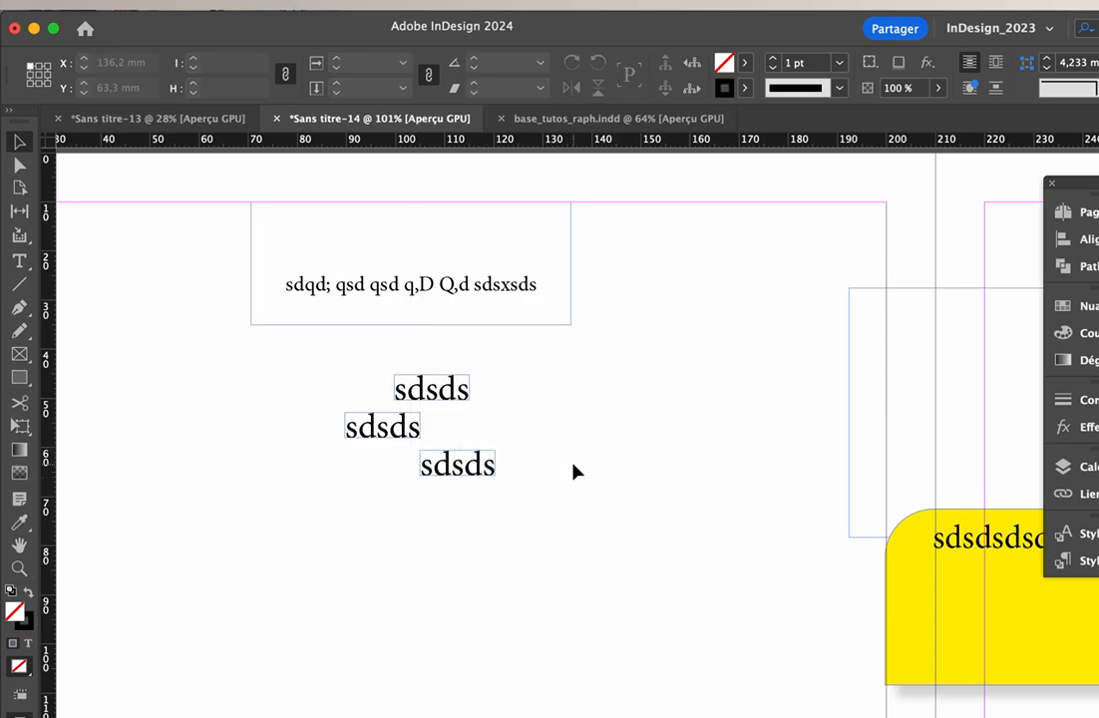
Move the large Vidéo Club logo left to about X 236.3 mm
alt+scroll(572, 469, down, 2)
scroll(571, 469, right, 5)
scroll(571, 469, up, 2)
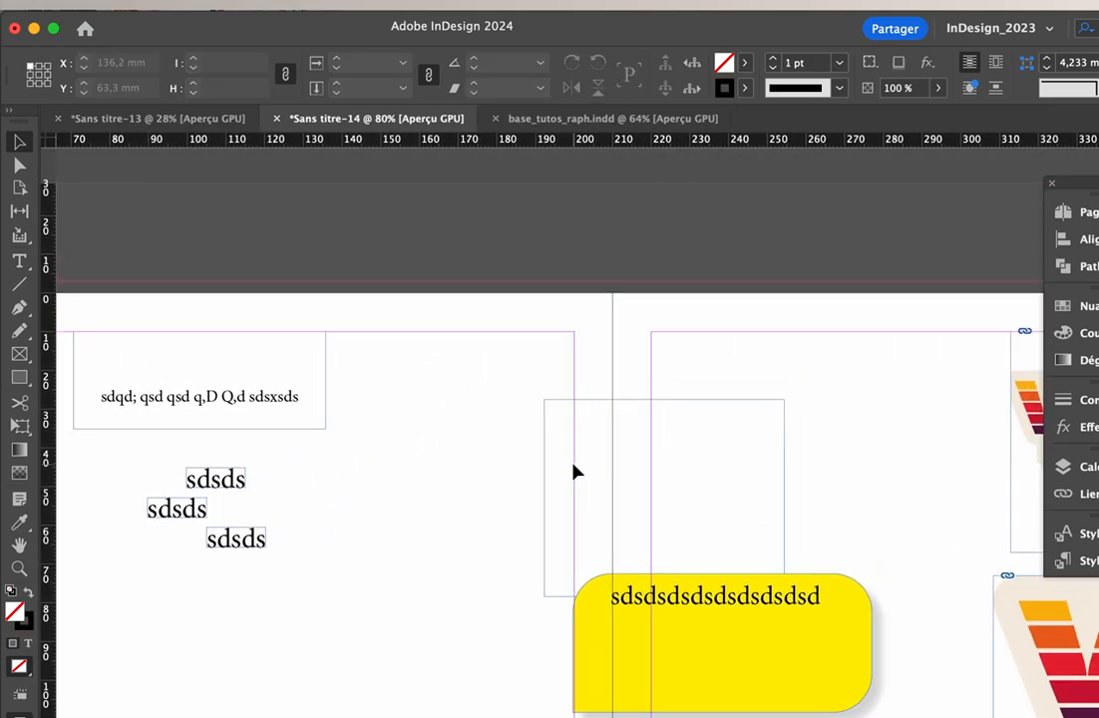
alt+scroll(575, 471, down, 1)
scroll(575, 471, right, 10)
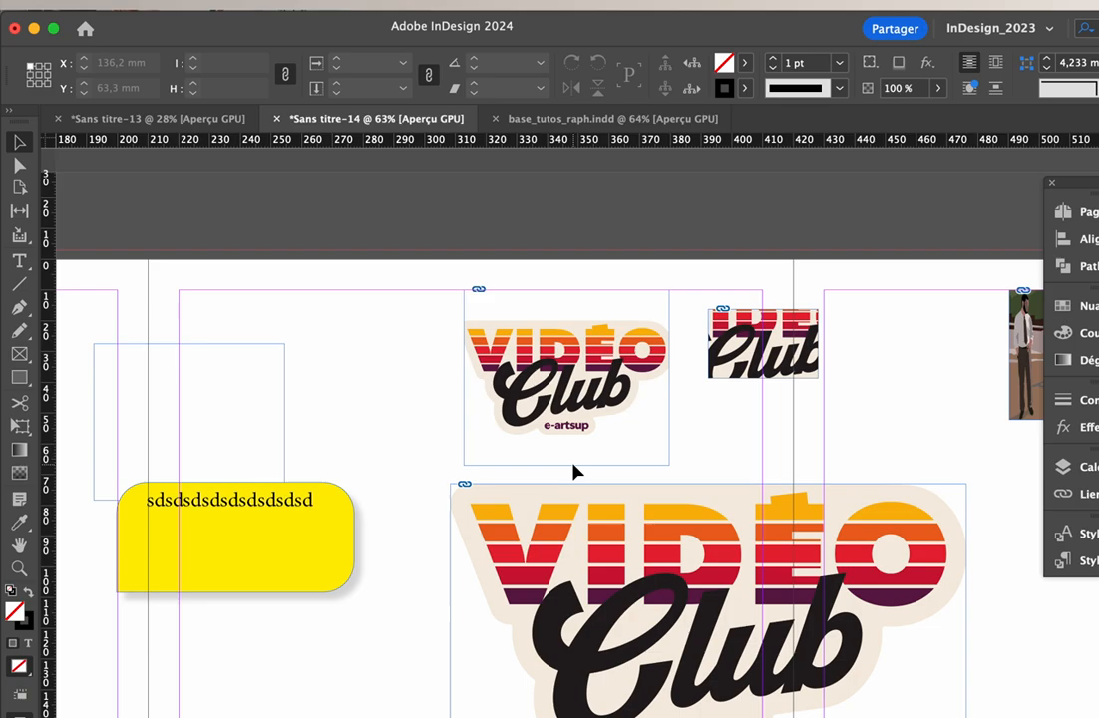
scroll(575, 471, right, 5)
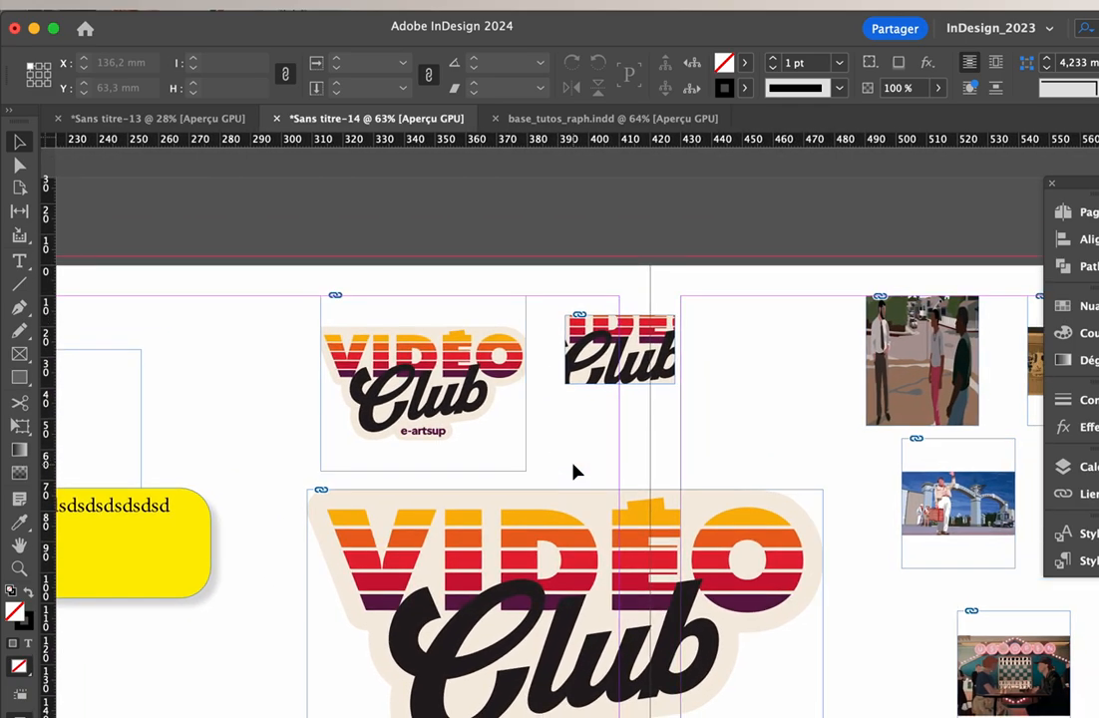
scroll(575, 470, down, 2)
scroll(574, 471, right, 3)
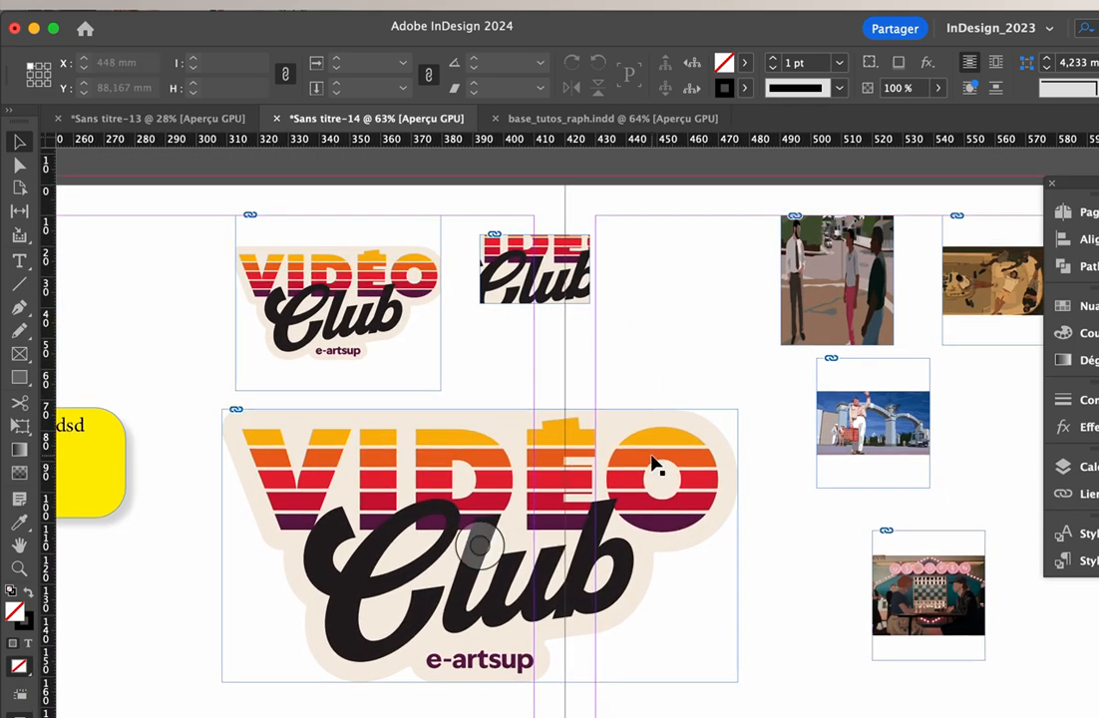
drag(654, 464, 588, 466)
Fit the frames of all grid images to their content, except the street scene and the waving man
scroll(706, 493, right, 16)
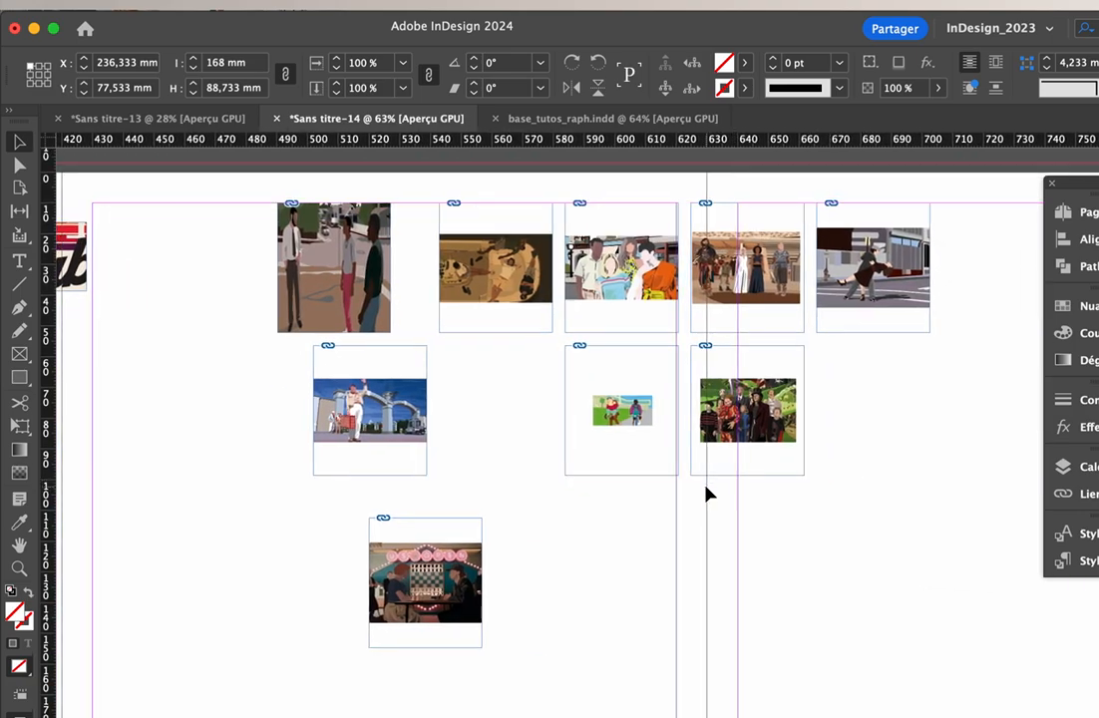
drag(942, 571, 429, 229)
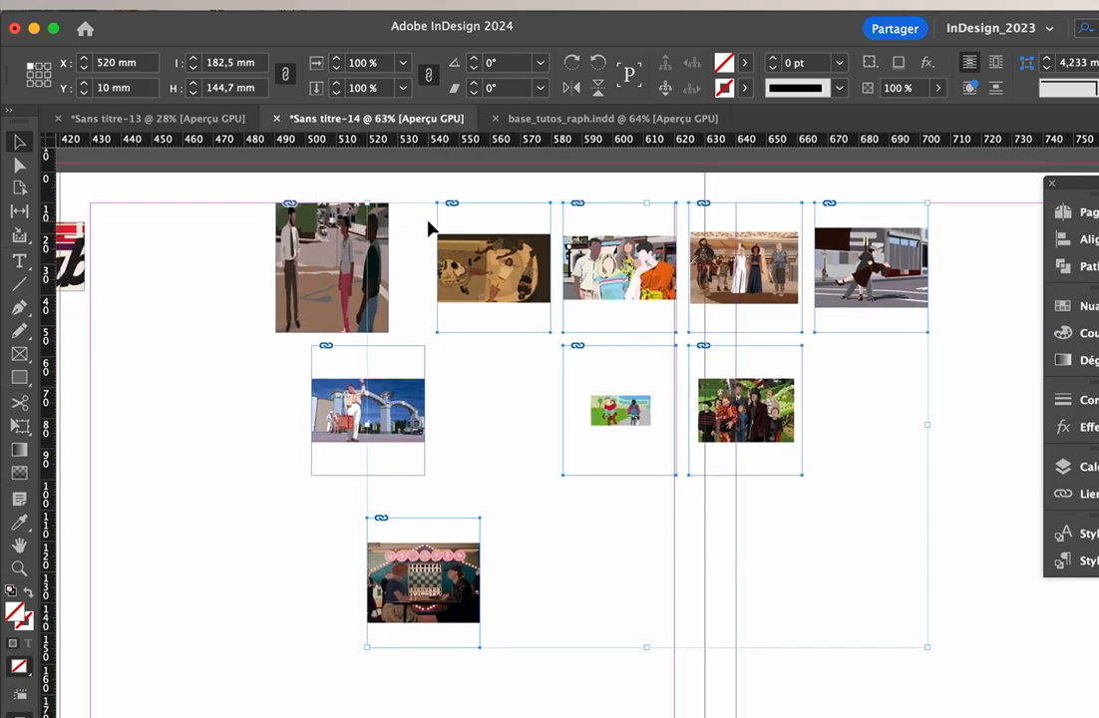
key(super+alt+c)
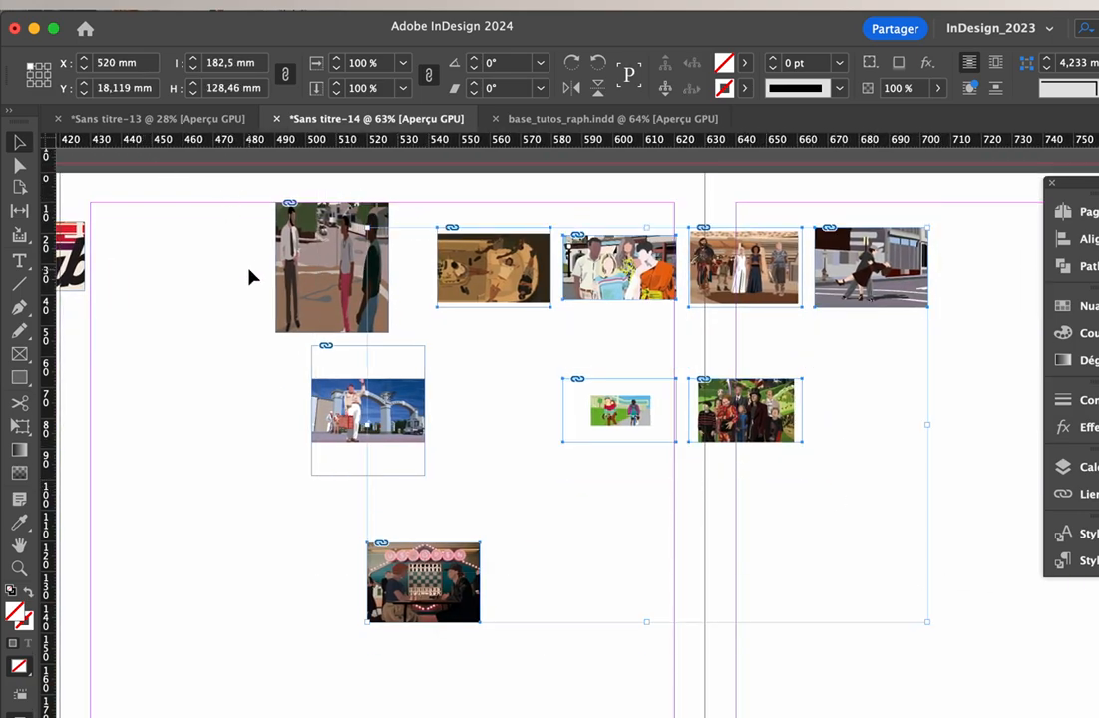
click(437, 355)
click(742, 261)
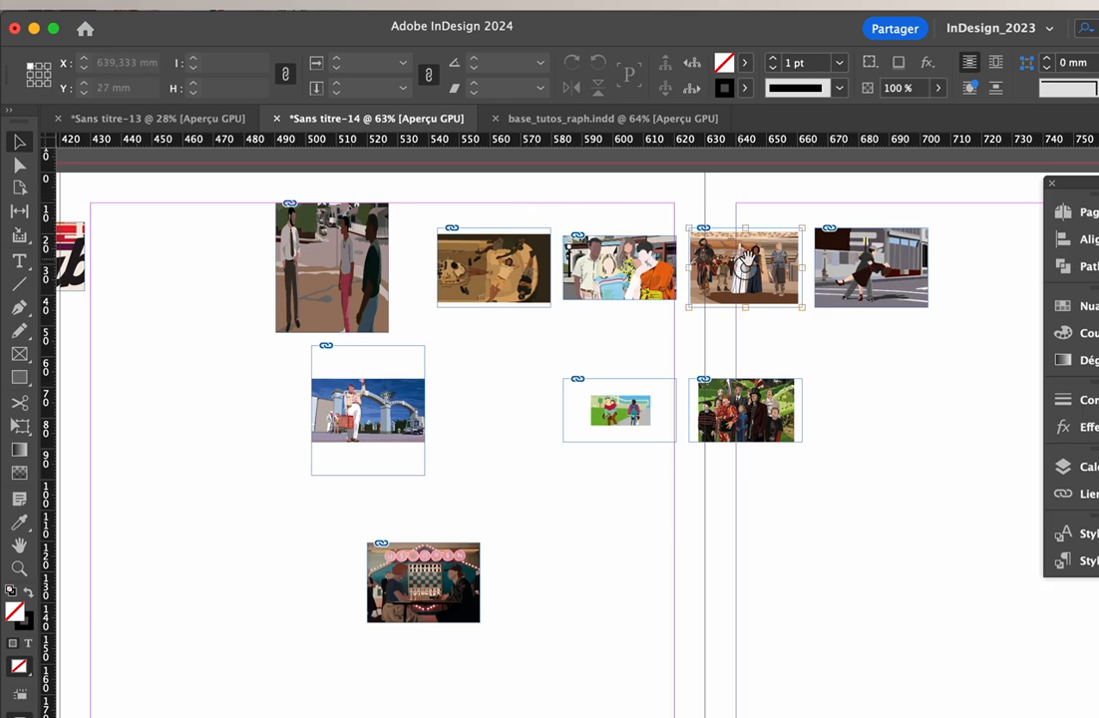
click(679, 178)
click(599, 256)
click(538, 246)
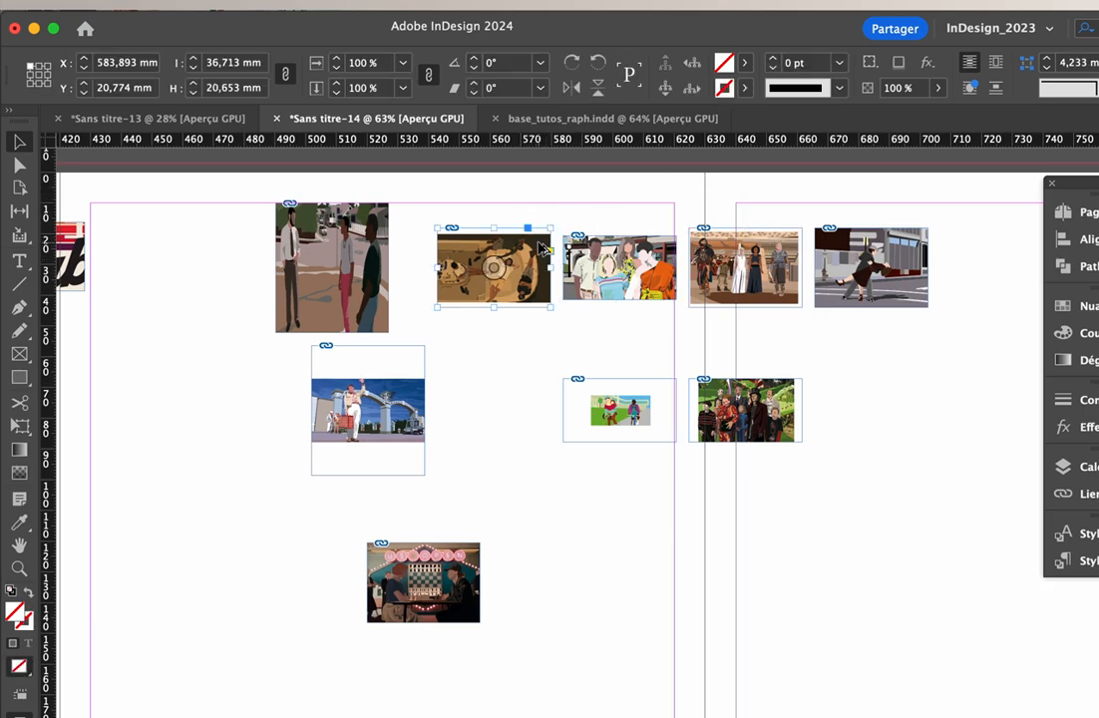
click(558, 197)
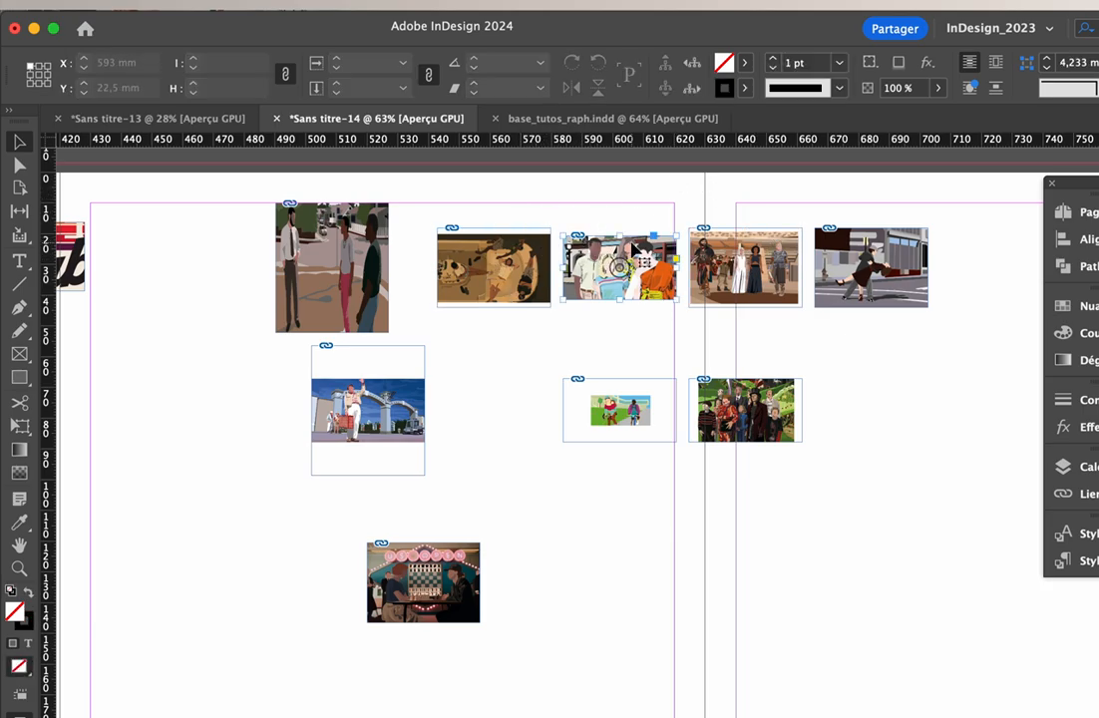
Move the group-of-friends image to about X 579.3 mm, Y 56.2 mm and delete all the other grid images
drag(585, 247, 570, 356)
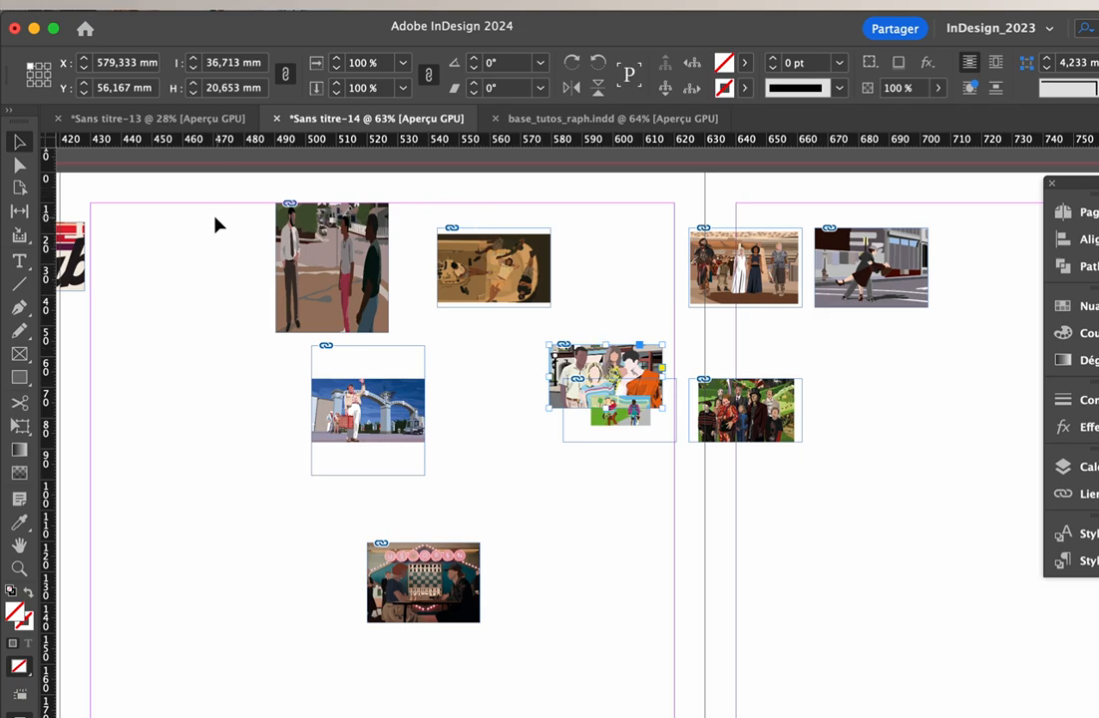
drag(216, 216, 1038, 703)
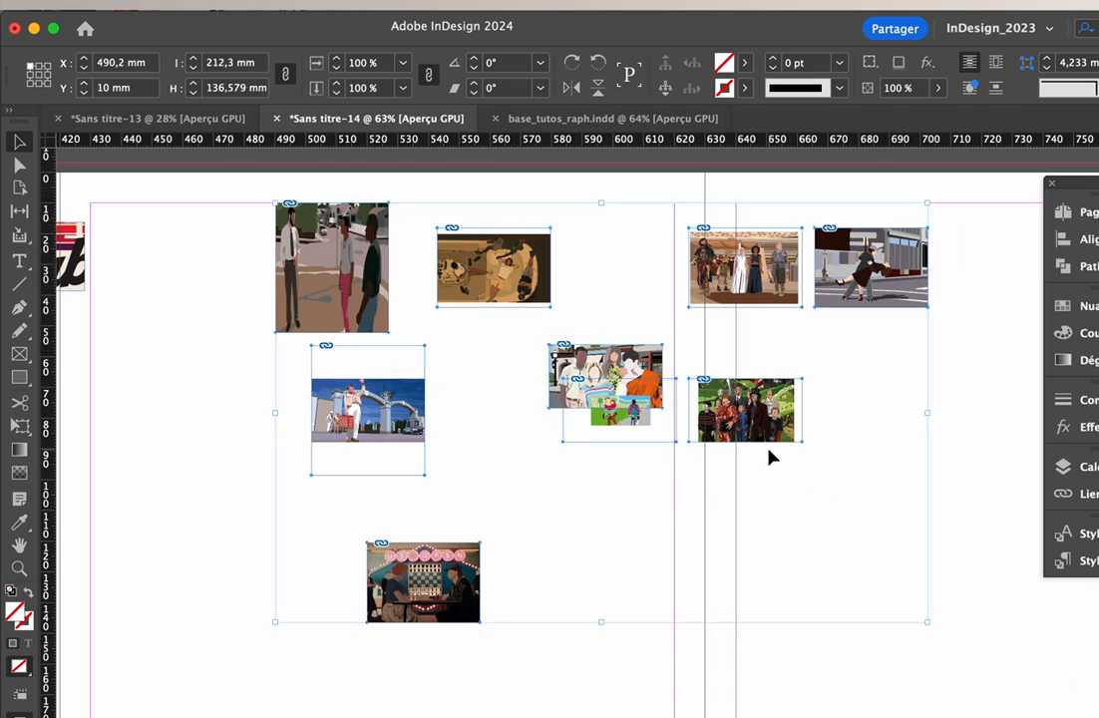
key(Delete)
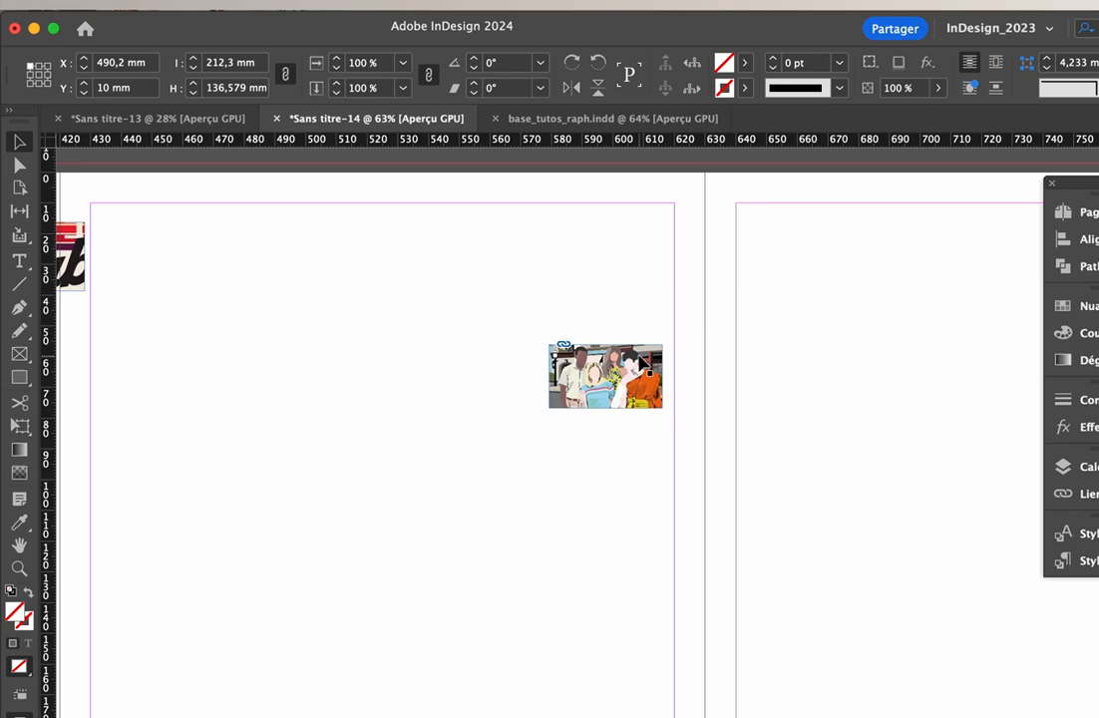
Duplicate the group-of-friends image across both pages to form three staggered rows of six images
drag(631, 379, 440, 266)
drag(445, 260, 589, 255)
drag(593, 268, 717, 314)
drag(716, 324, 920, 317)
drag(935, 382, 271, 646)
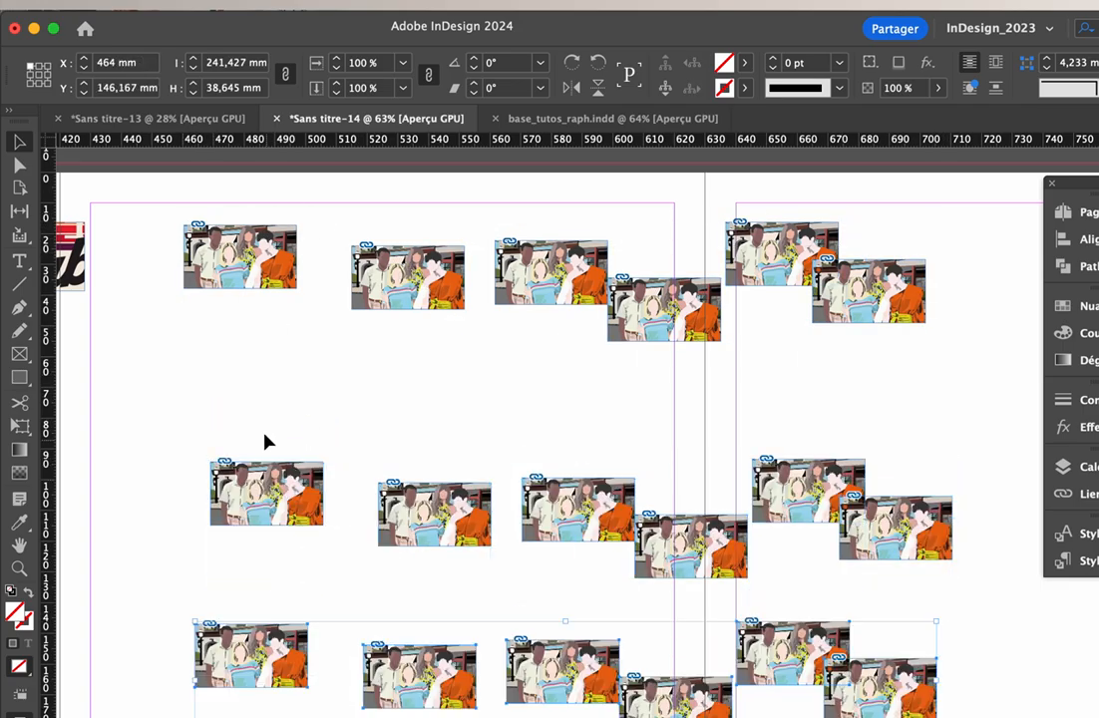
Move the middle row of images up to about X 467 mm, Y 78.3 mm and float the Align options beside the layout
drag(228, 388, 913, 468)
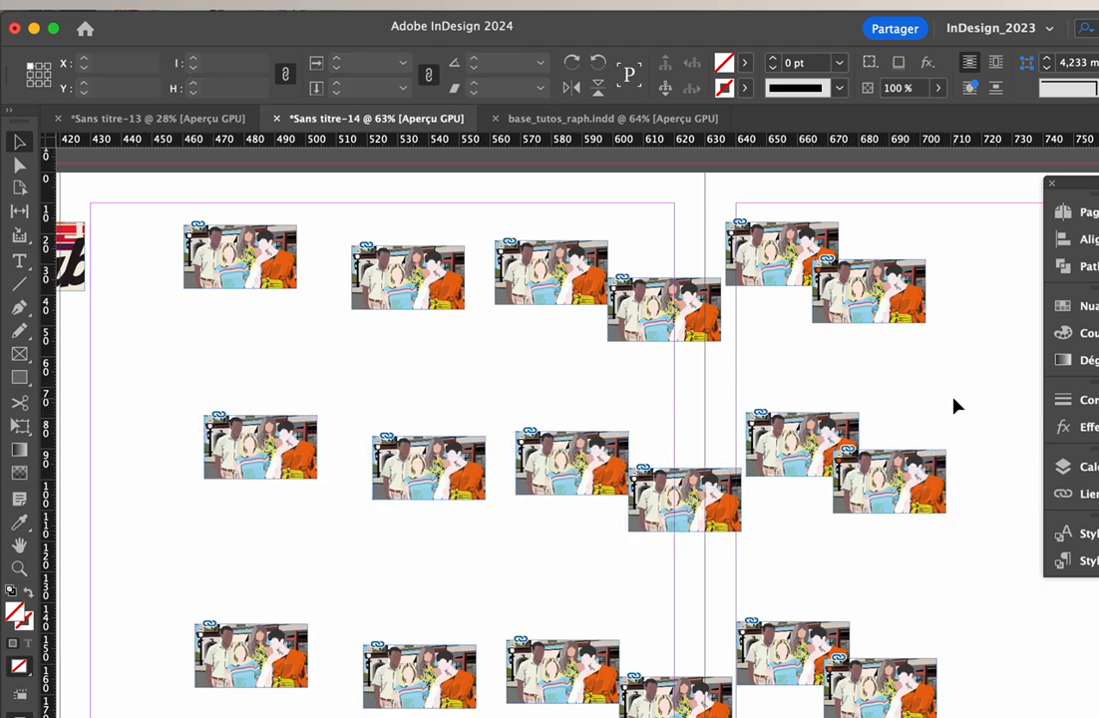
click(955, 405)
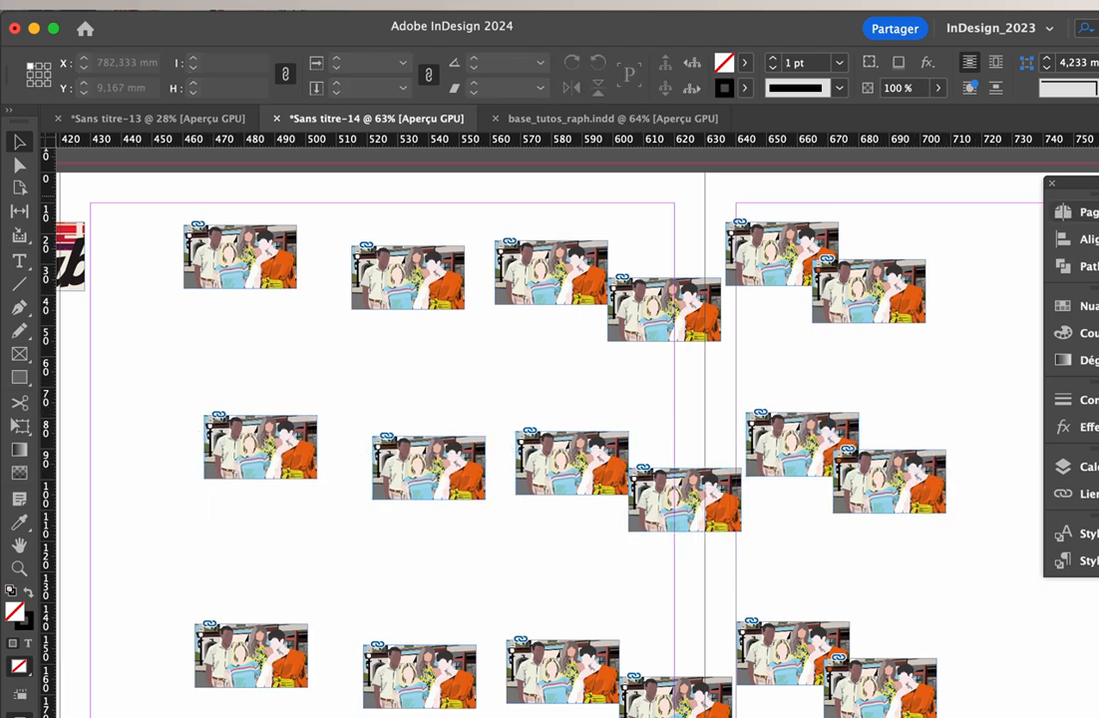
click(1062, 239)
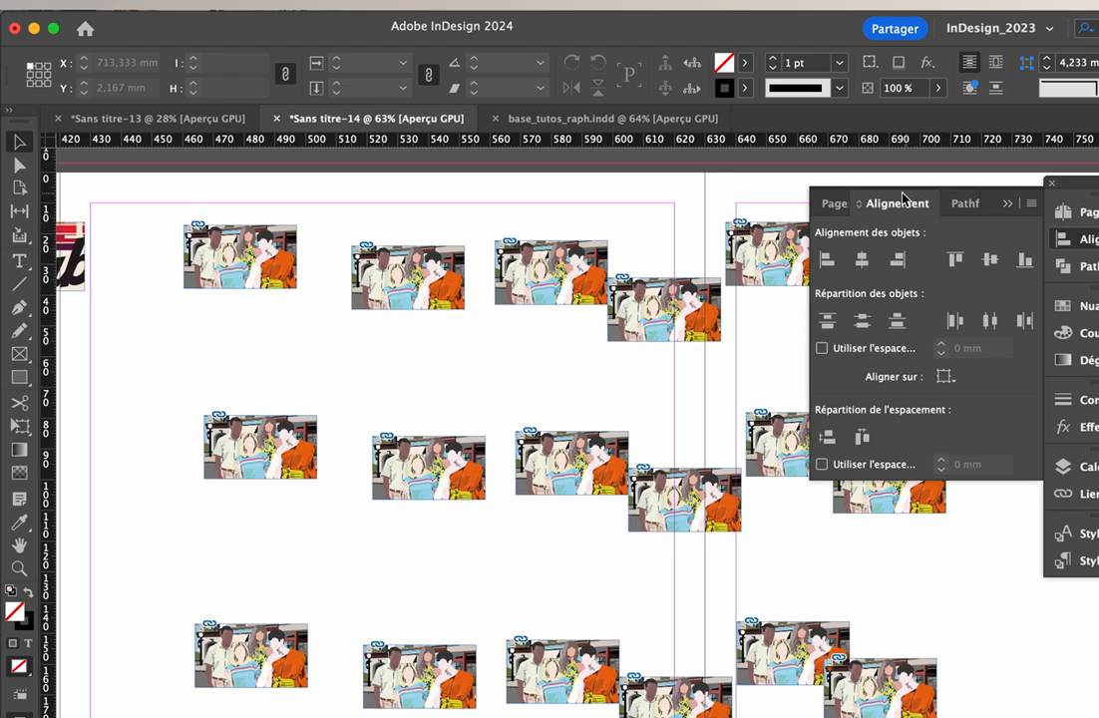
drag(911, 206, 836, 351)
click(1033, 207)
Try aligning the six images of the first row on their horizontal centres and on their top edges, undoing each attempt
drag(256, 220, 938, 325)
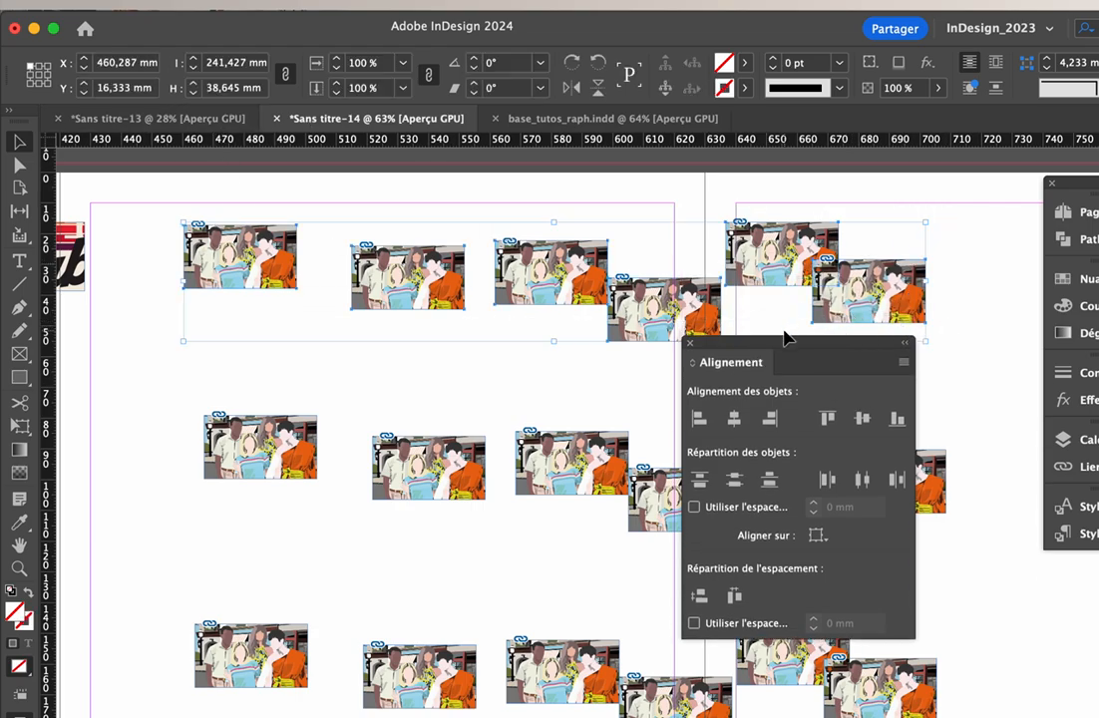
click(736, 420)
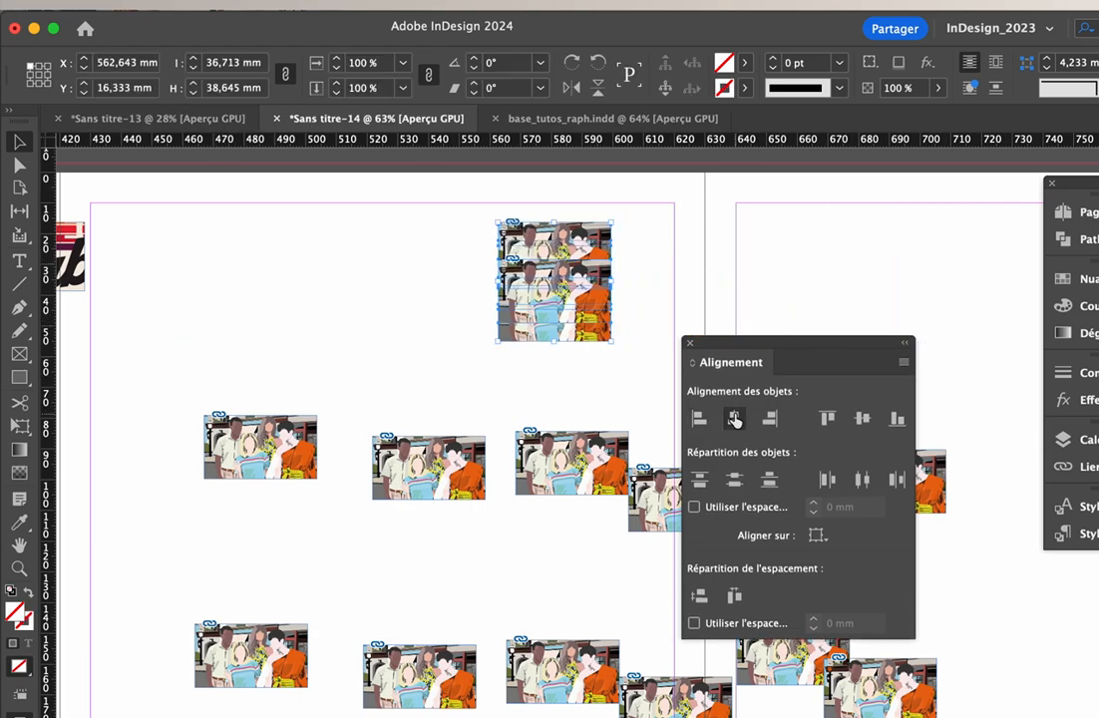
key(super+z)
click(831, 420)
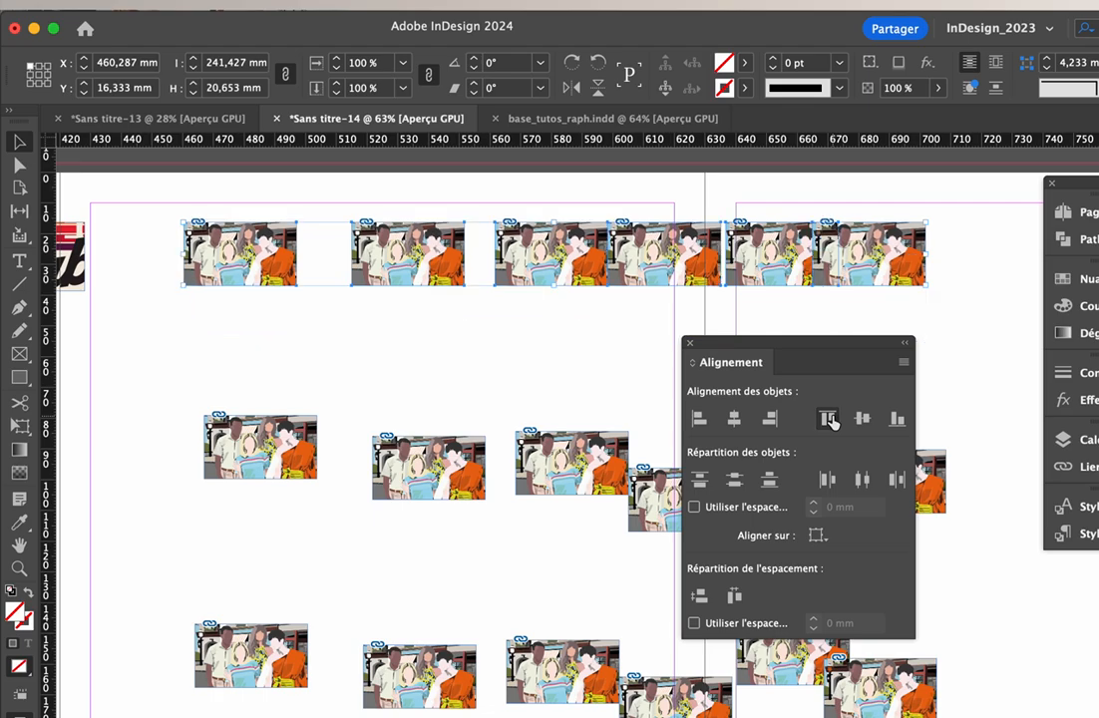
key(super+z)
key(super+z)
key(super+shift+z)
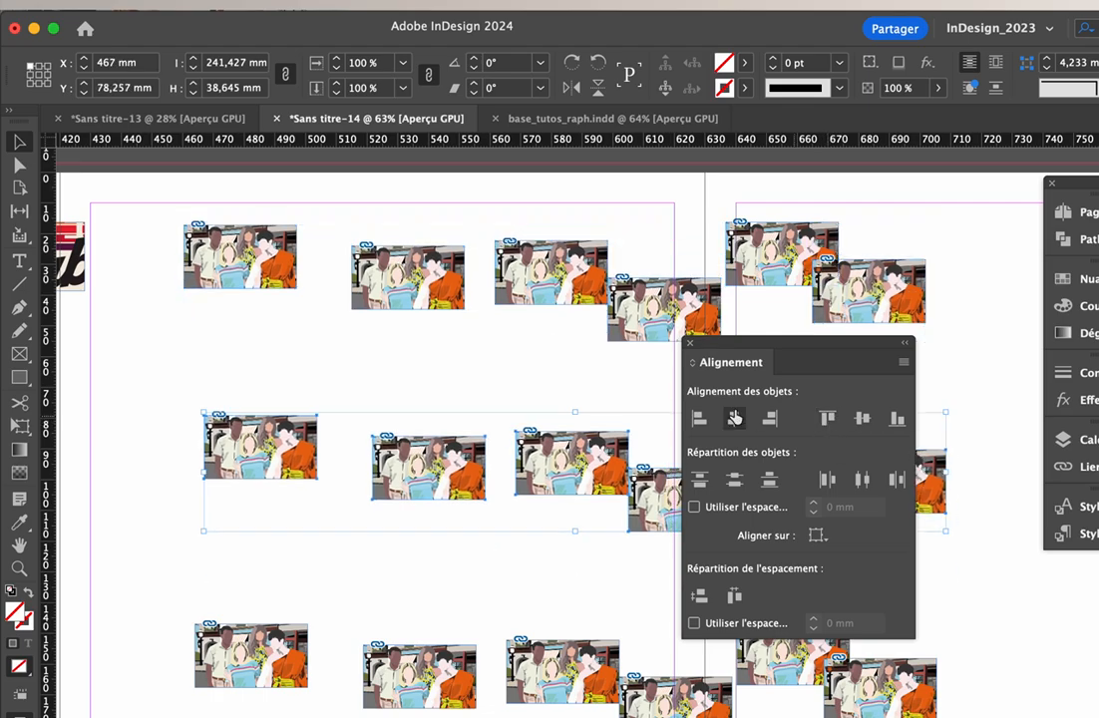
Try aligning the middle row's images on their horizontal centres and on their bottom edges, undoing each attempt
scroll(492, 341, right, 2)
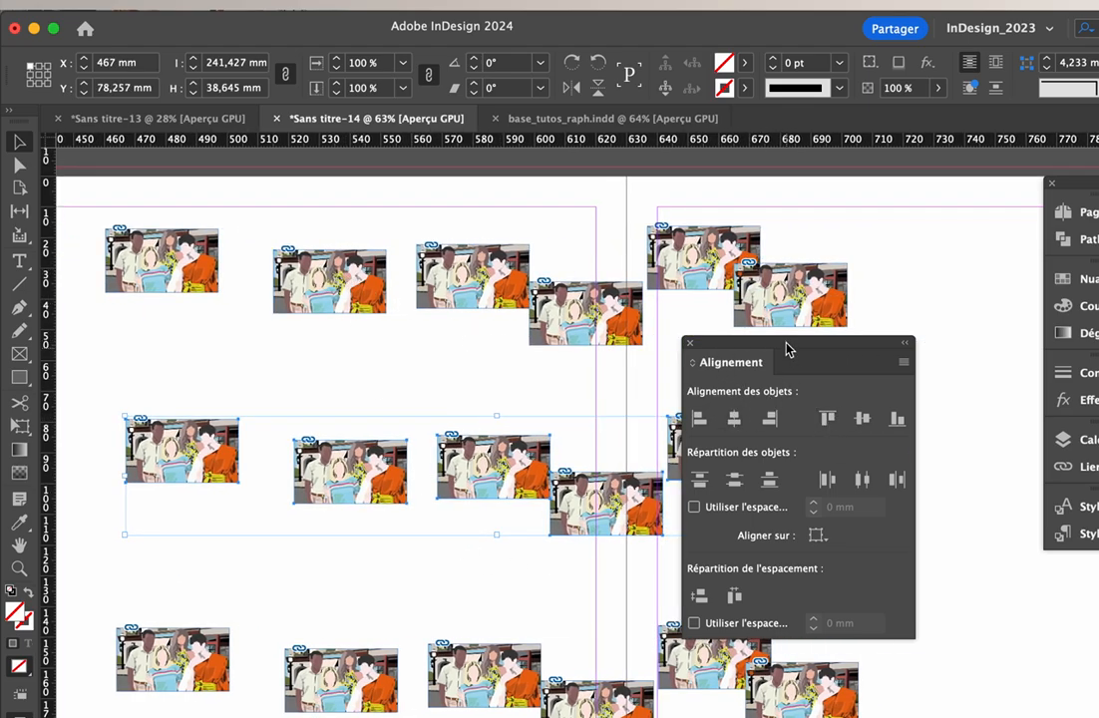
drag(788, 349, 945, 372)
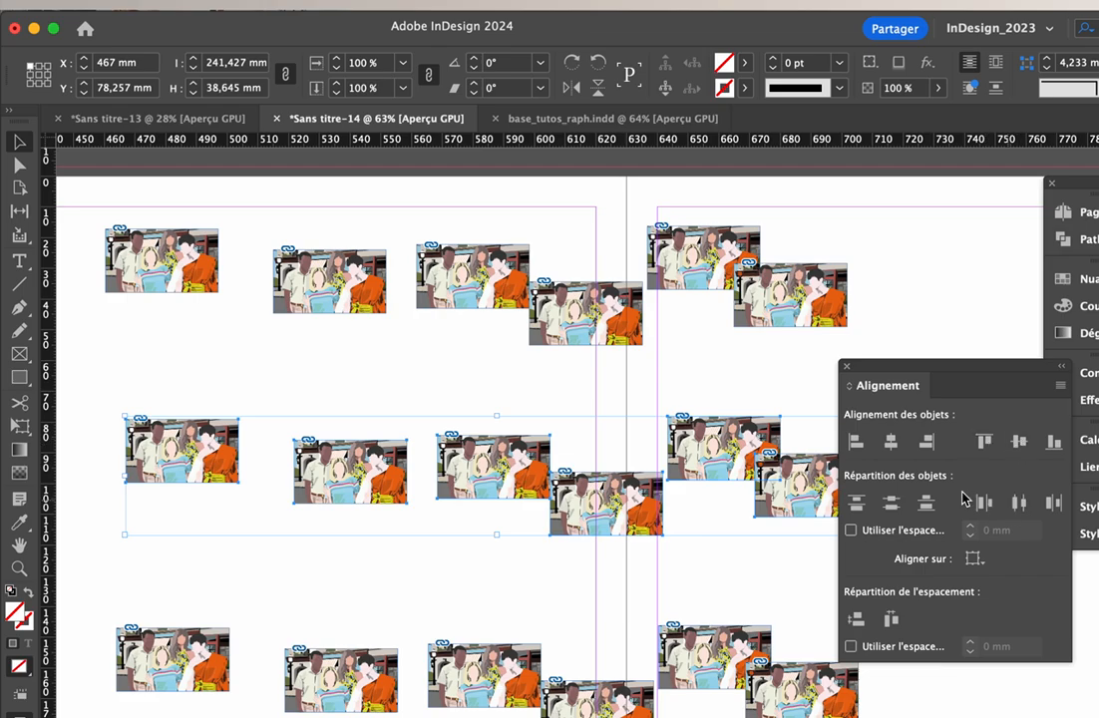
click(893, 442)
key(super+z)
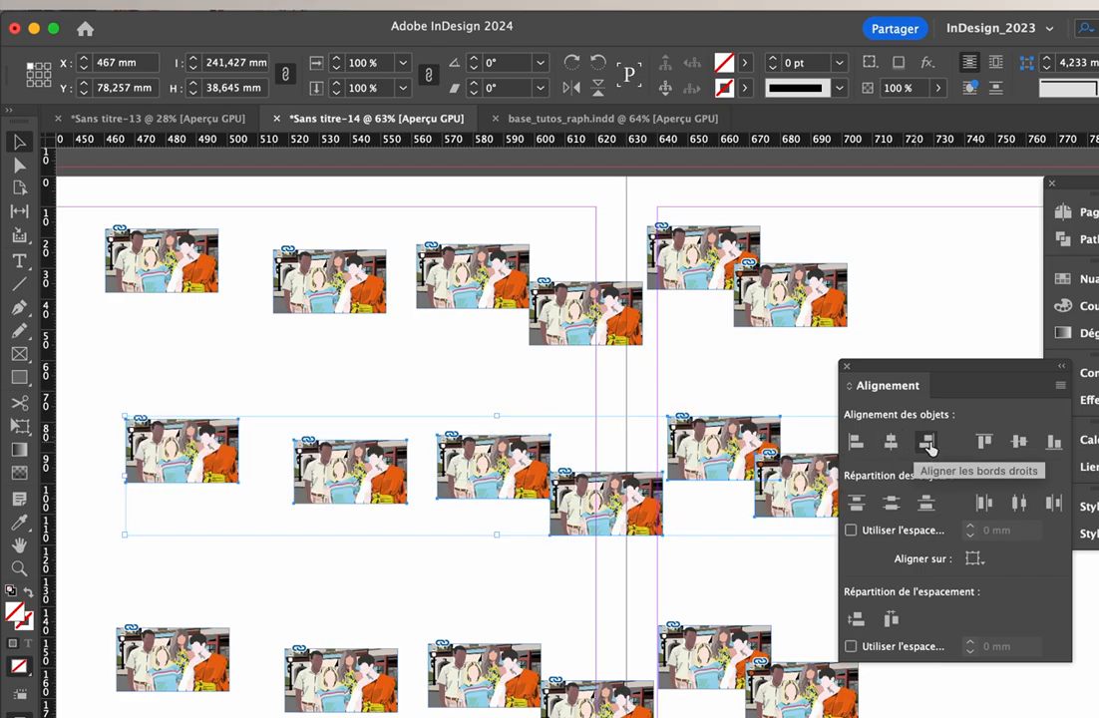
click(1052, 442)
key(super+z)
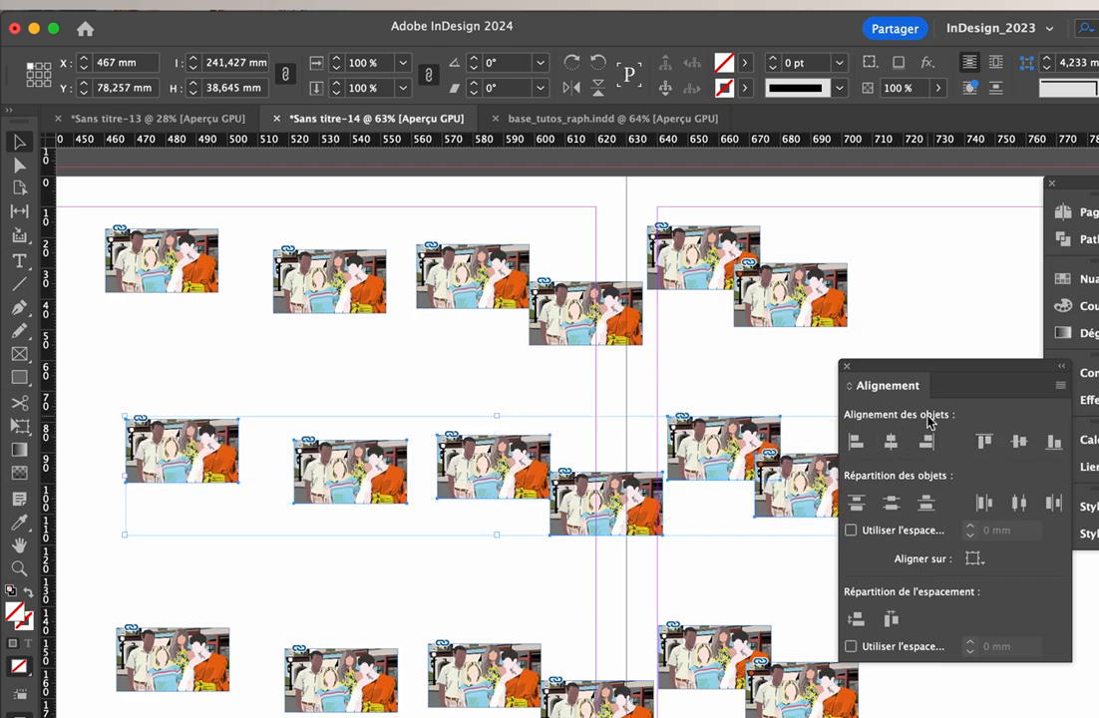
Make the leftmost image of the middle row the key object and examine the alignment reference options
scroll(726, 417, right, 2)
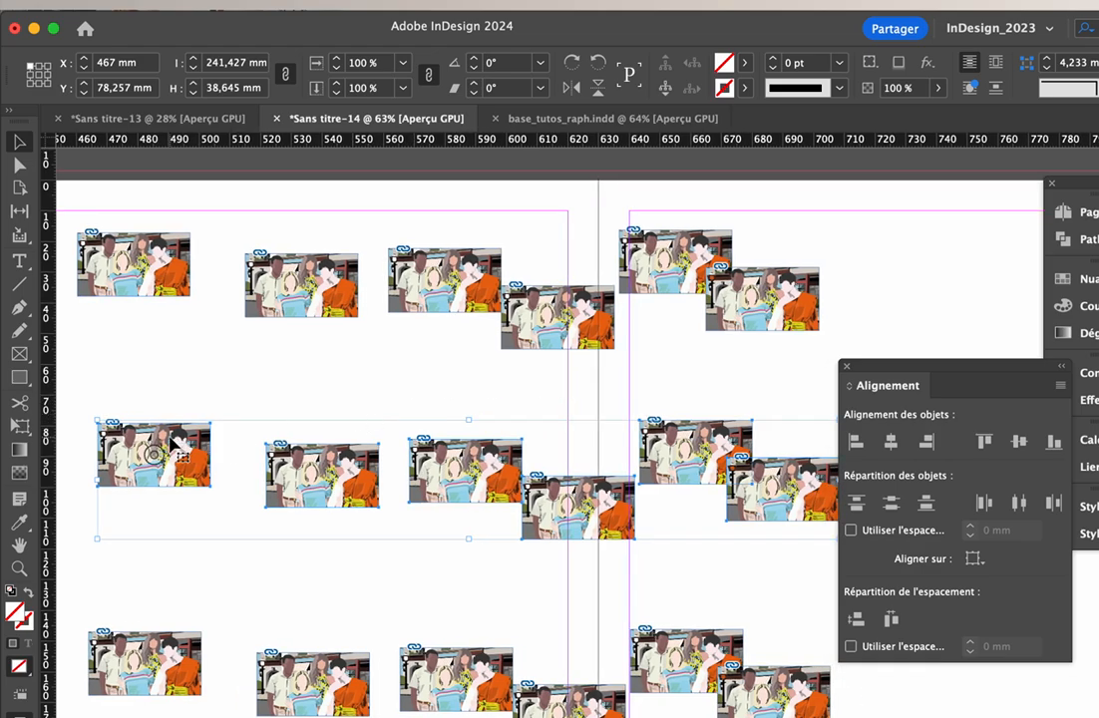
click(180, 442)
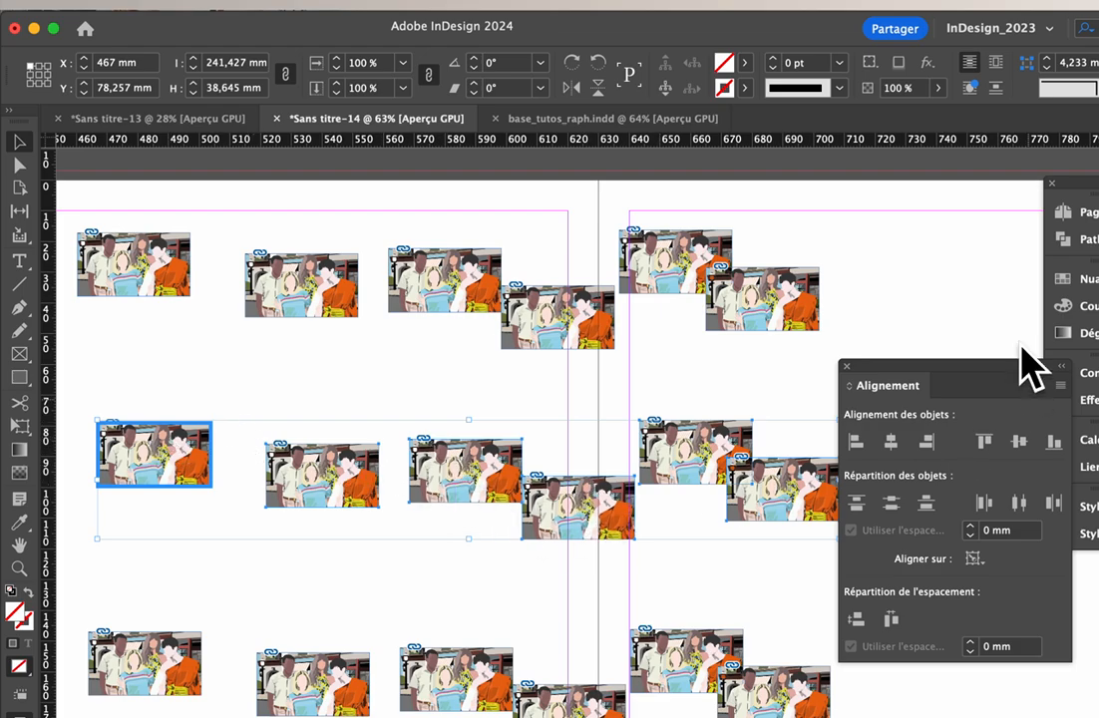
drag(954, 369, 885, 280)
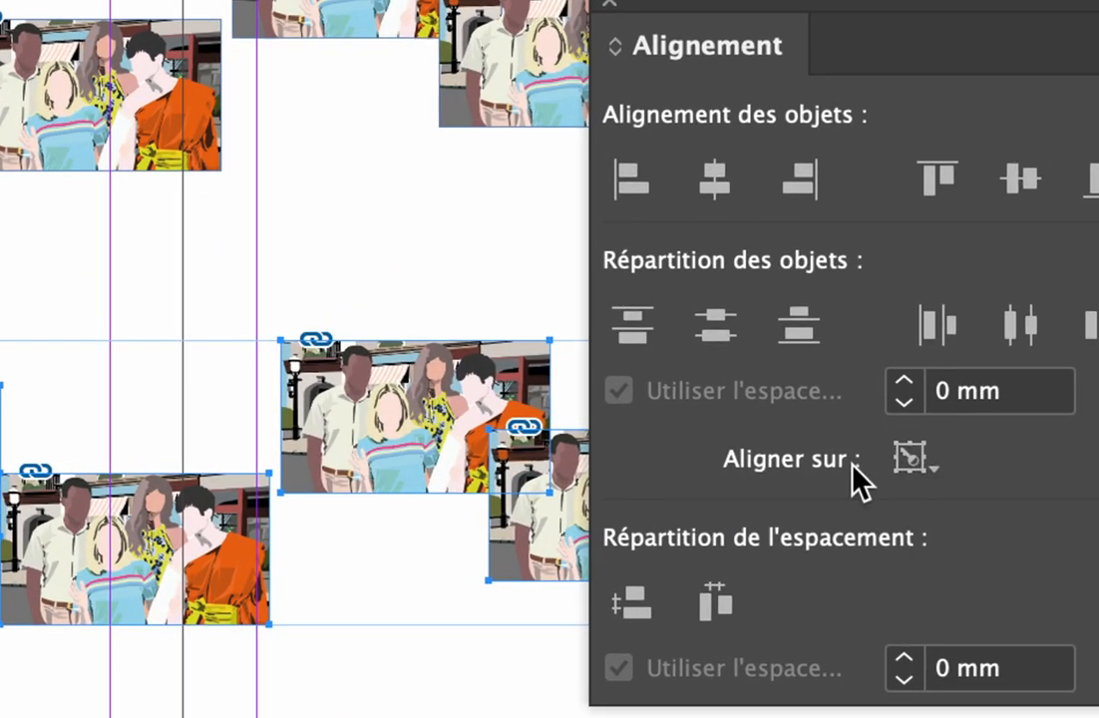
click(908, 472)
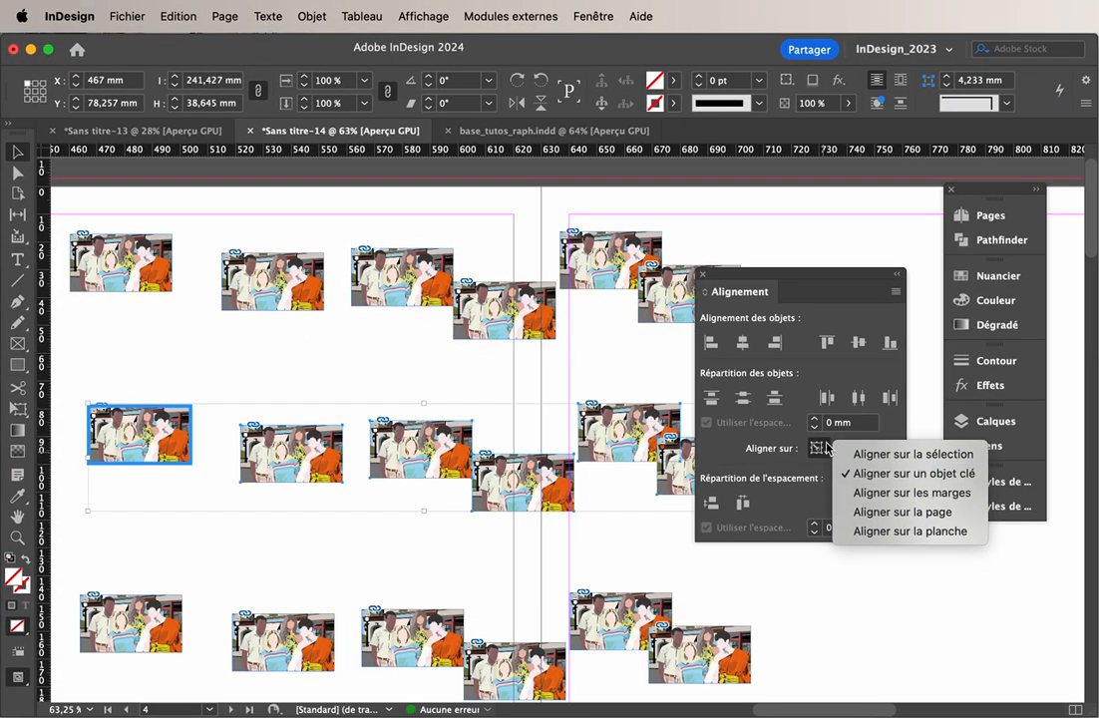
click(897, 435)
Try aligning the middle row to the key object by vertical centres and by bottom edges, undoing each attempt
click(857, 345)
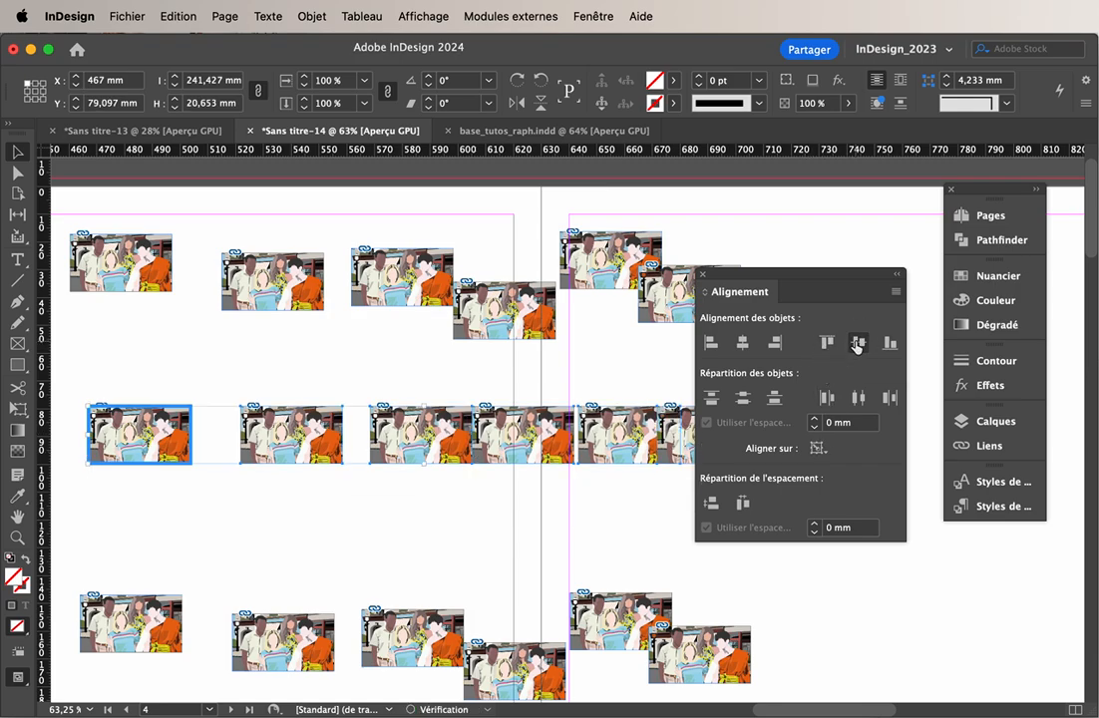
key(super+z)
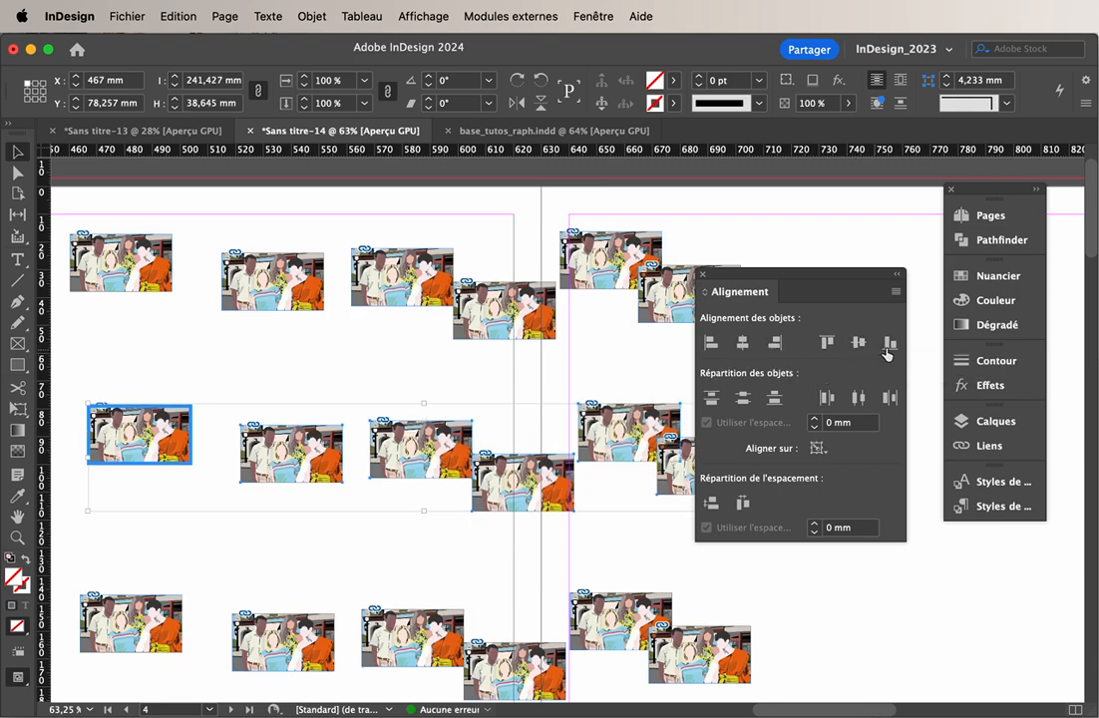
click(891, 344)
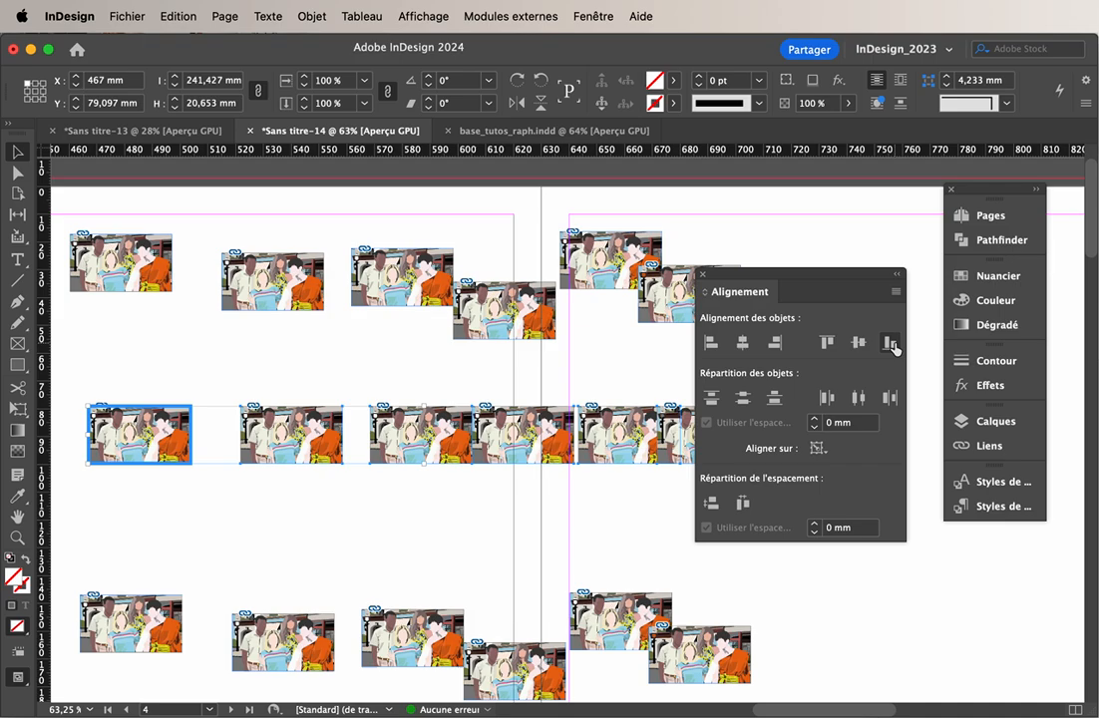
key(super+z)
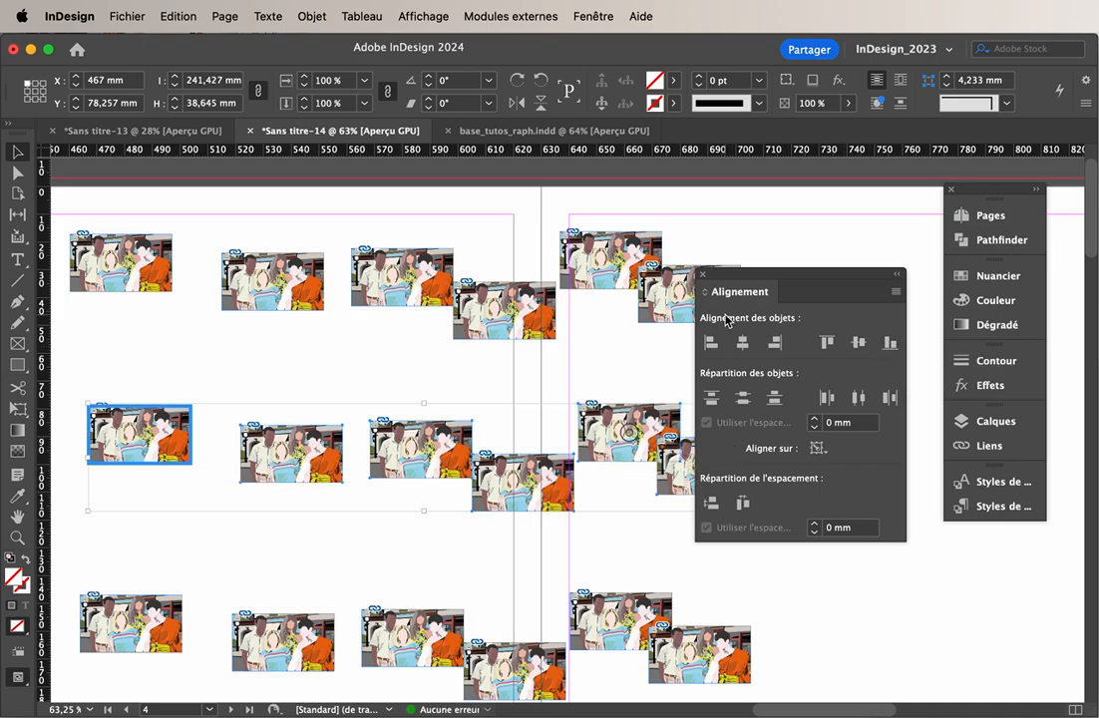
drag(749, 282, 853, 280)
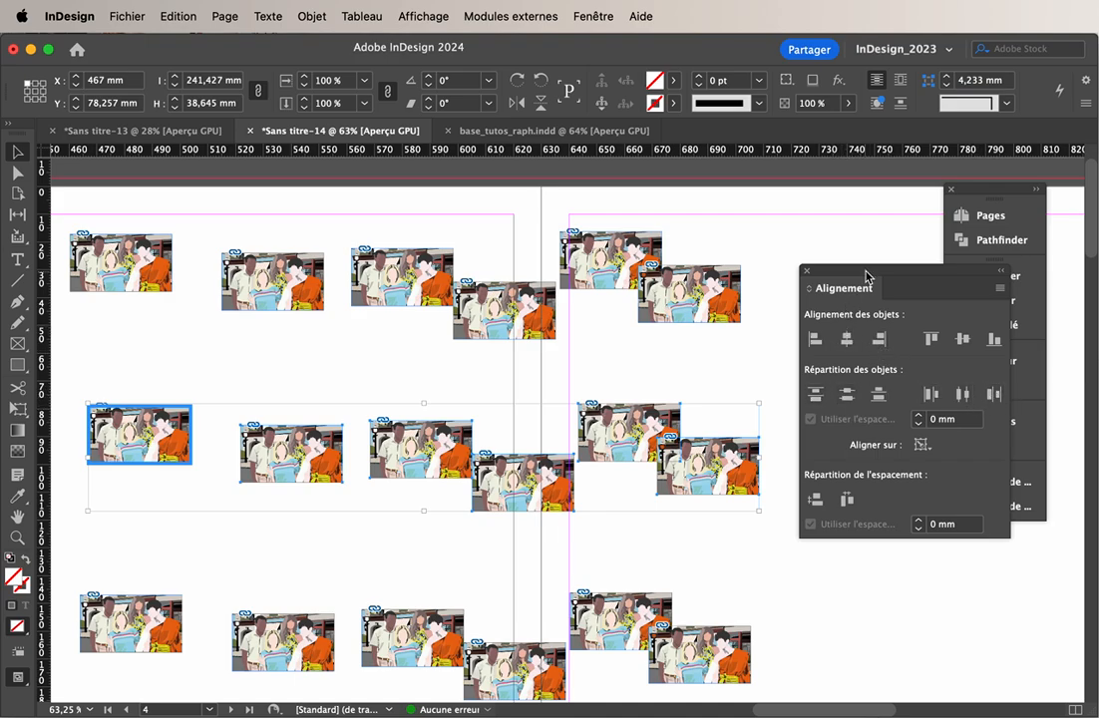
drag(864, 277, 855, 266)
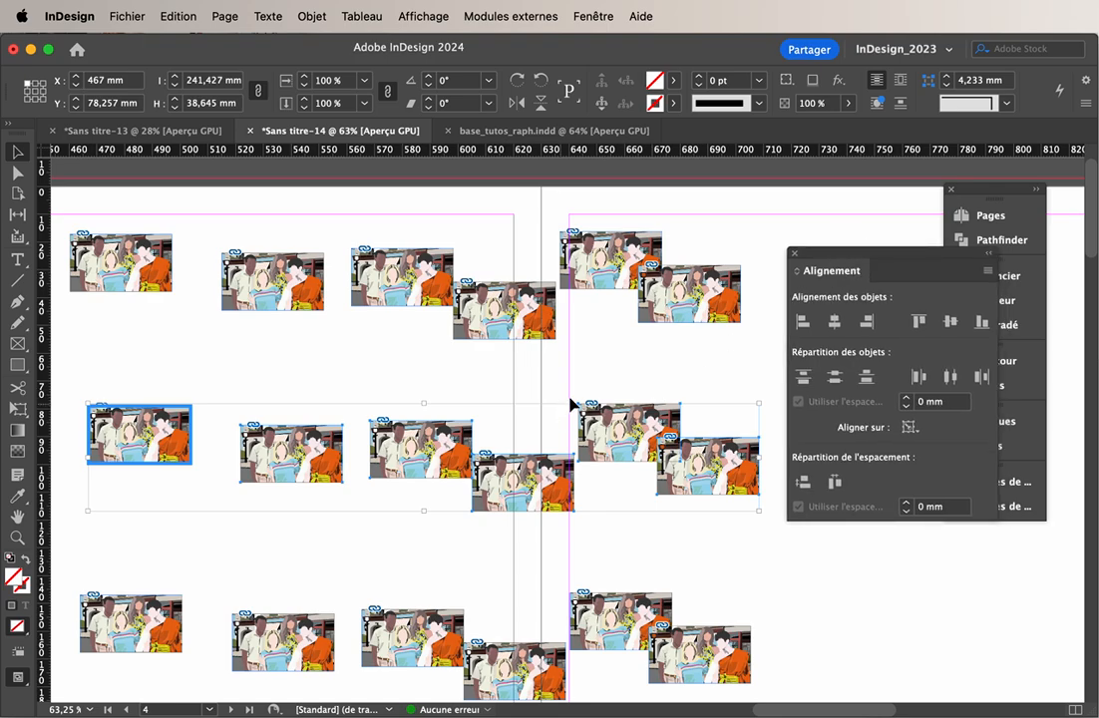
Try narrowing the frame of the third image in the first row from its right edge and undo it
click(400, 271)
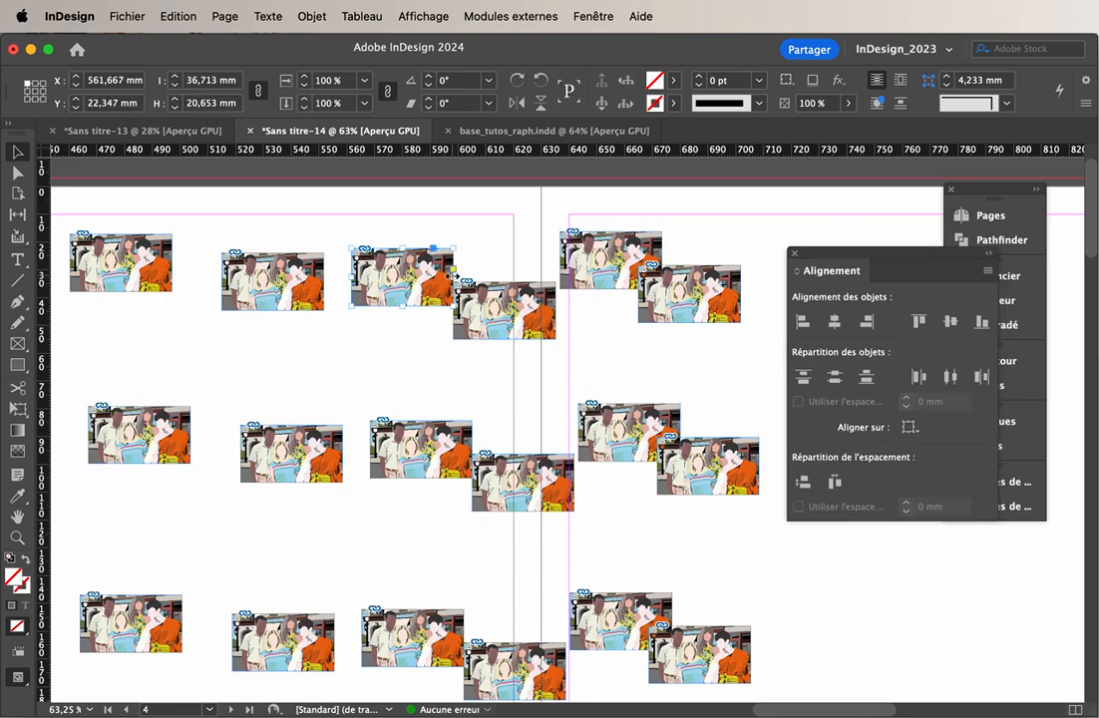
drag(454, 274, 412, 275)
click(324, 285)
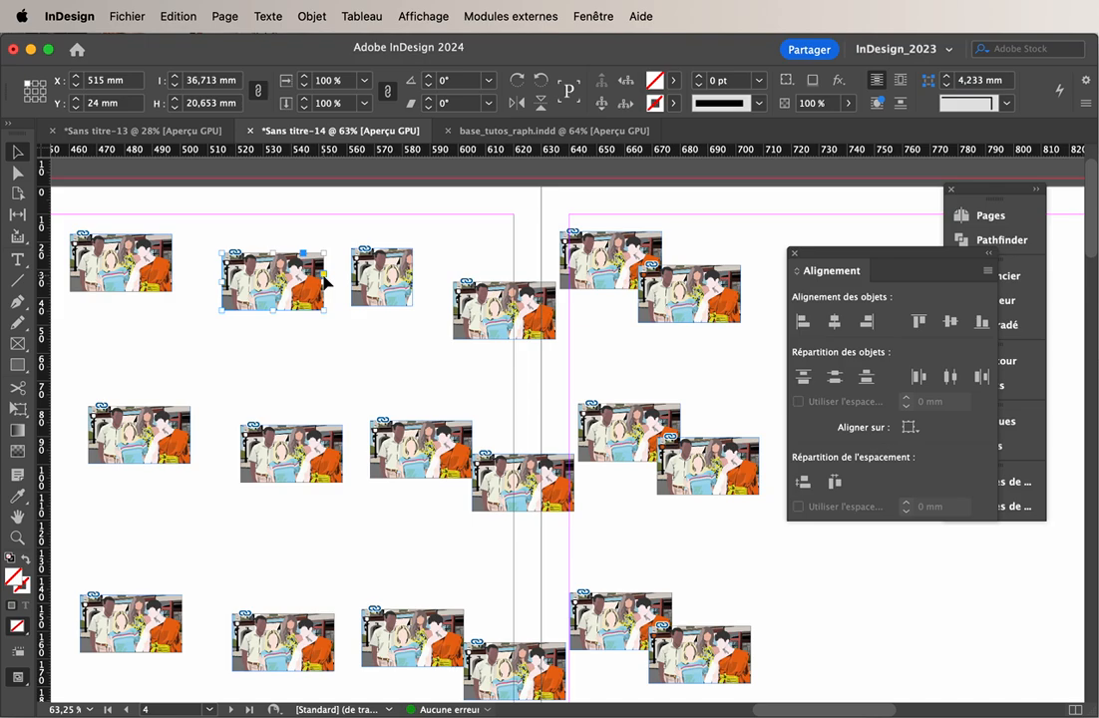
key(cmd+z)
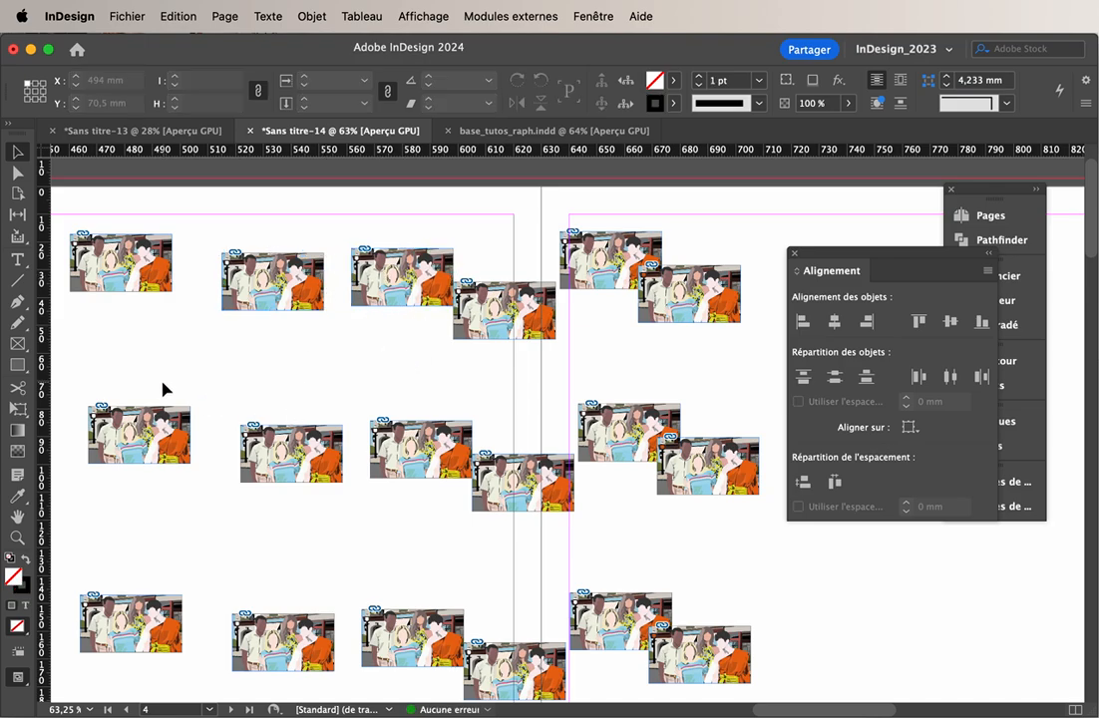
Distribute the middle row's images with equal horizontal spacing and align them on their vertical centres
drag(147, 379, 679, 504)
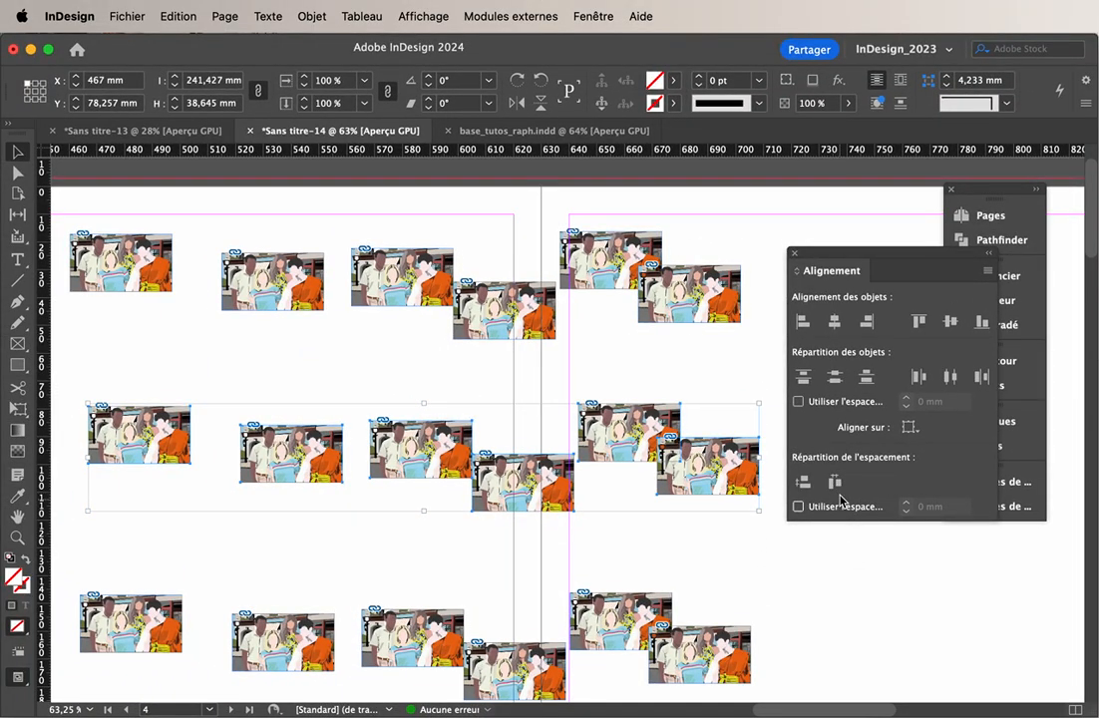
click(835, 483)
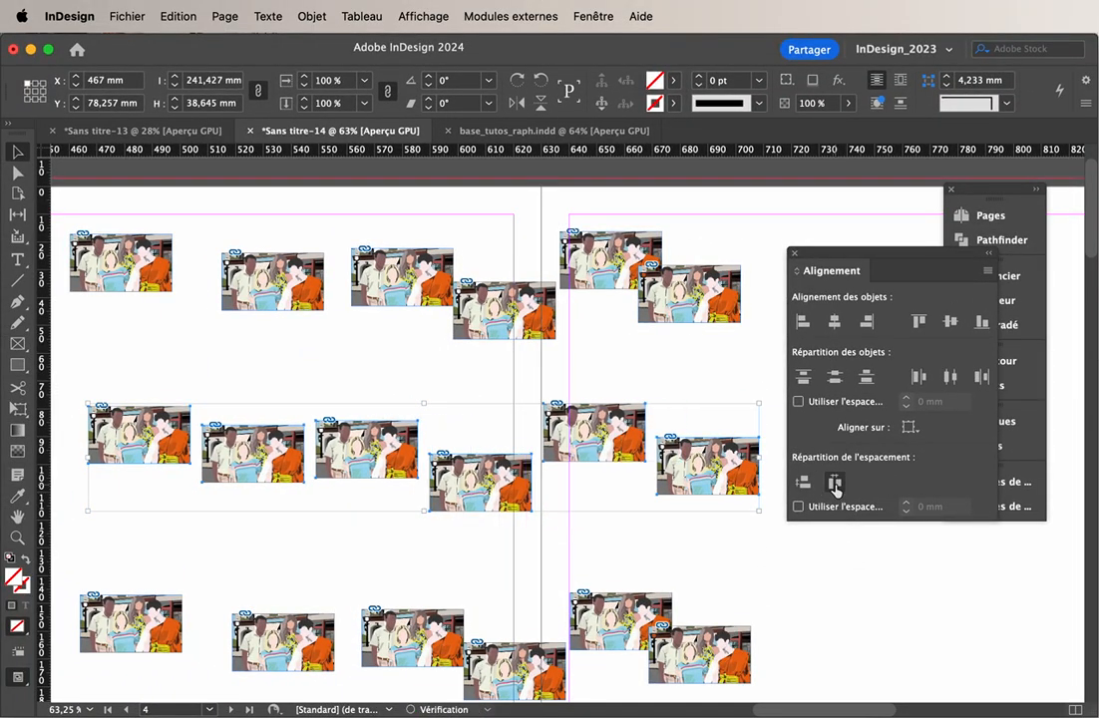
click(465, 411)
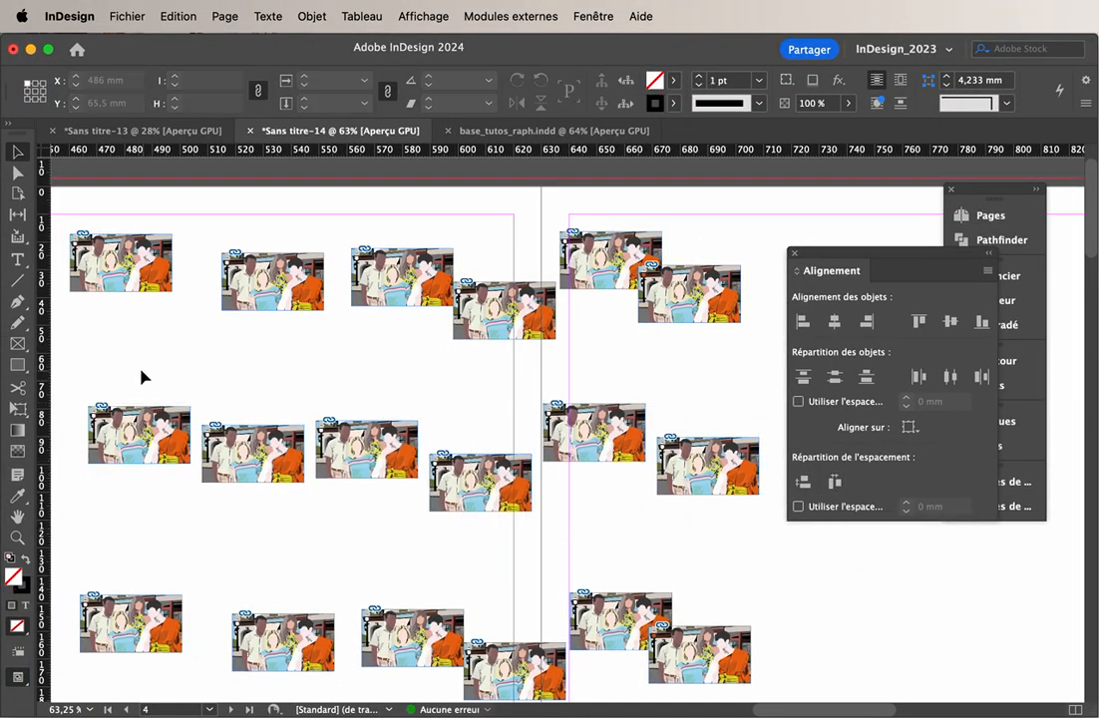
drag(141, 372, 698, 529)
click(950, 322)
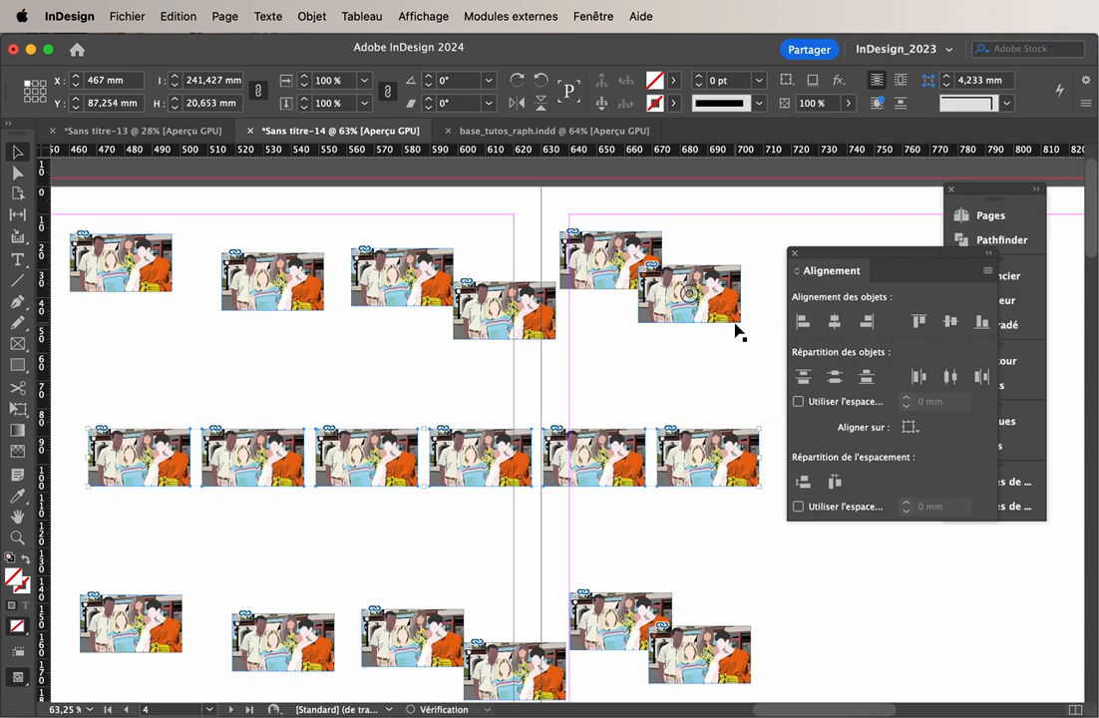
click(683, 423)
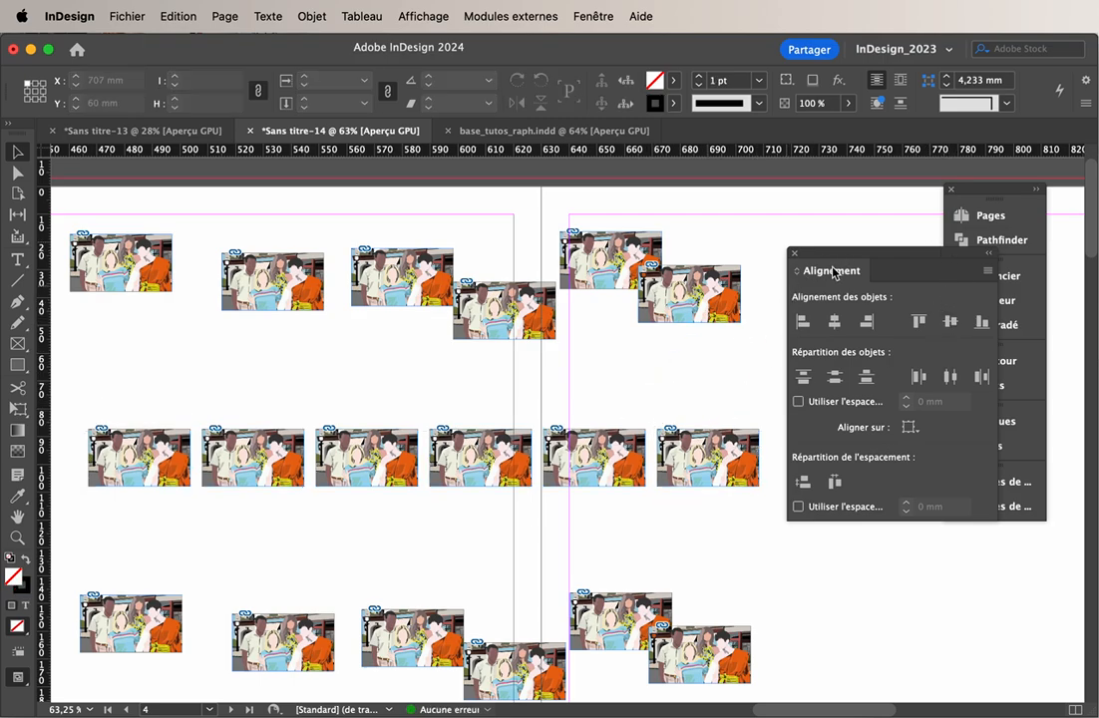
Move the whole aligned middle row up to about Y 71 mm
drag(161, 449, 127, 448)
key(super+z)
click(250, 386)
drag(204, 387, 724, 513)
click(724, 513)
drag(148, 407, 719, 530)
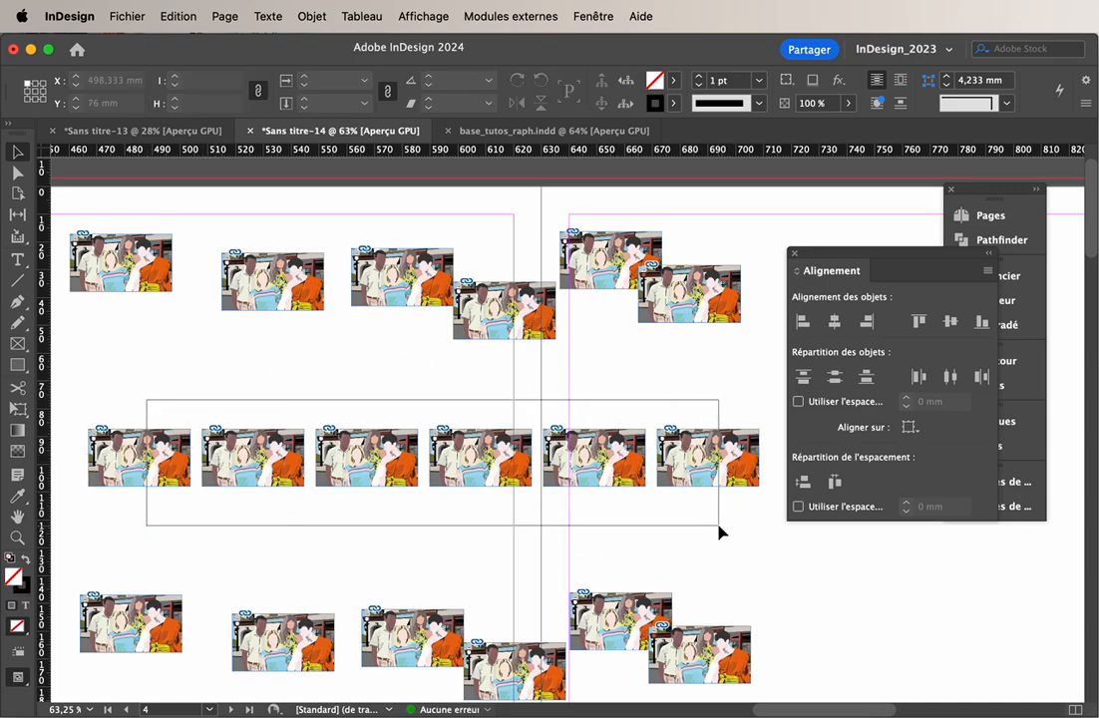
drag(706, 455, 743, 409)
click(743, 466)
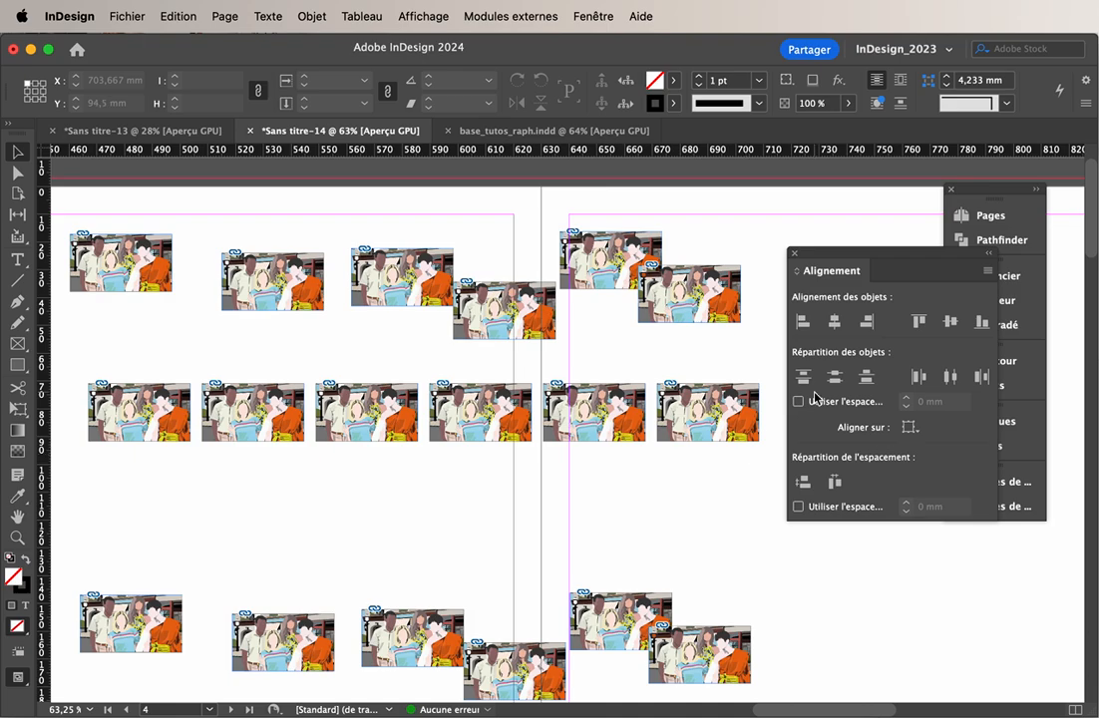
Distribute the four rightmost images of the middle row horizontally with a fixed spacing, trying 5 mm and ending with 40 mm
click(684, 489)
drag(685, 489, 189, 362)
click(448, 522)
drag(714, 475, 402, 382)
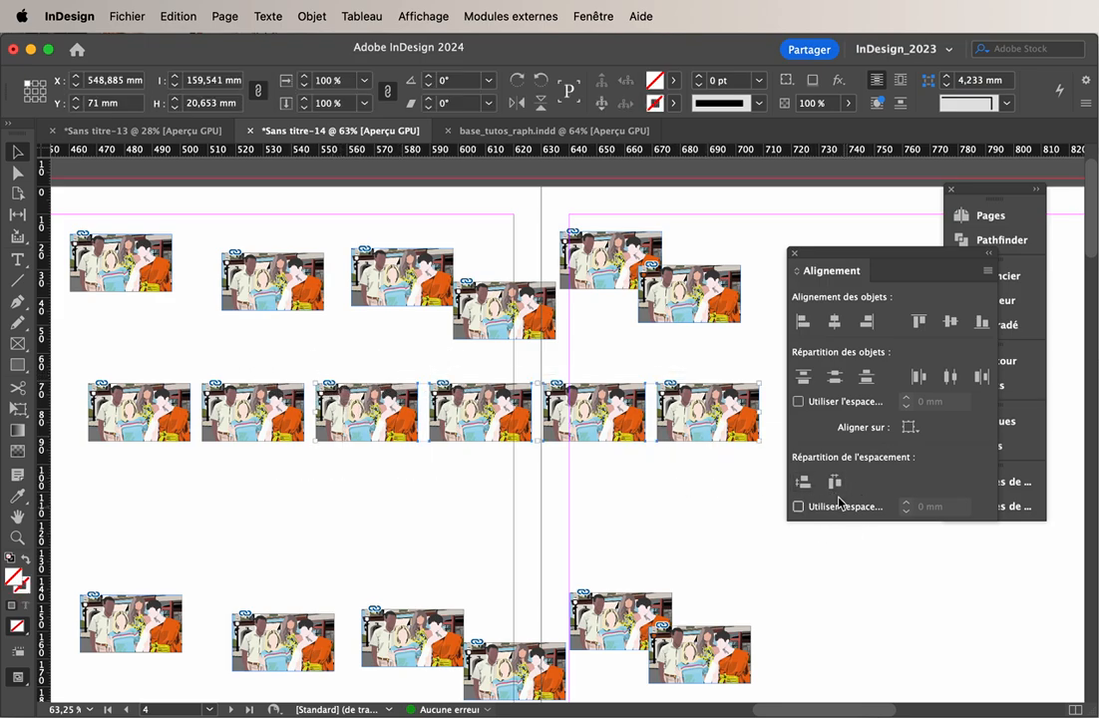
click(841, 509)
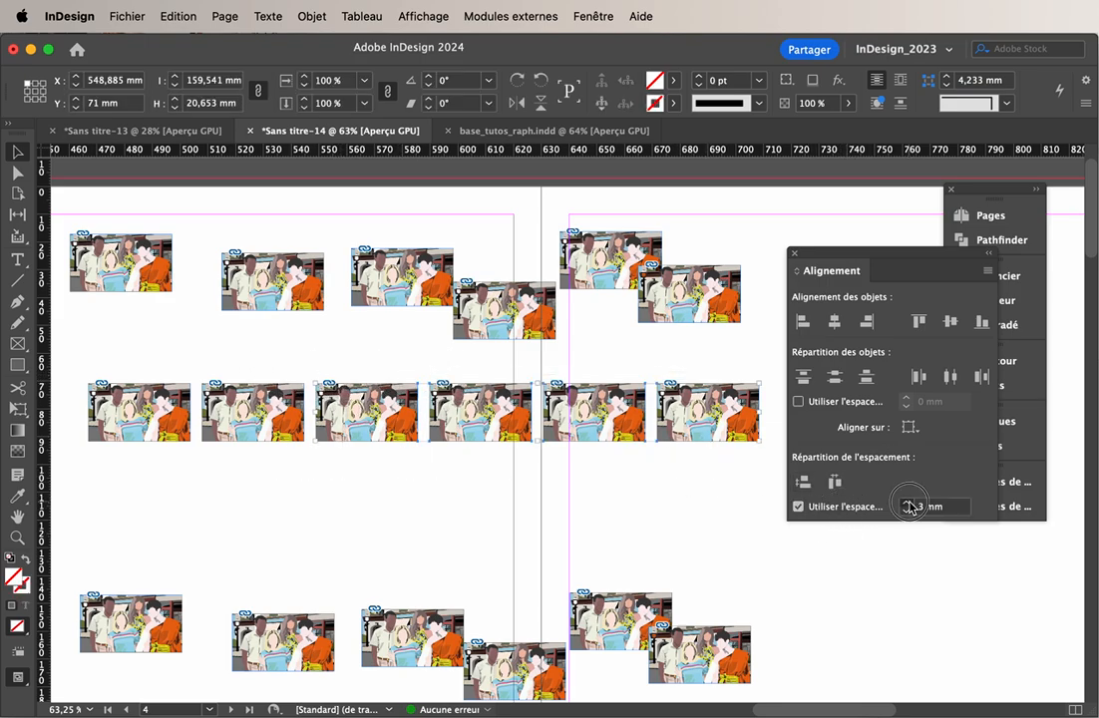
click(907, 503)
click(908, 503)
click(835, 483)
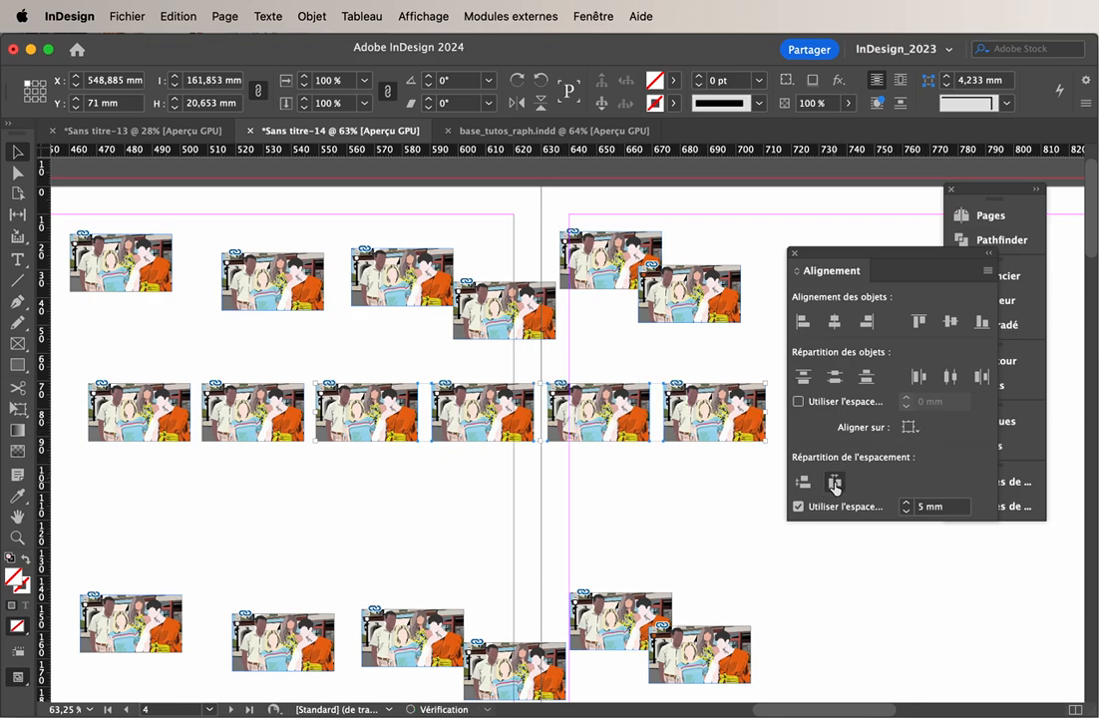
click(909, 501)
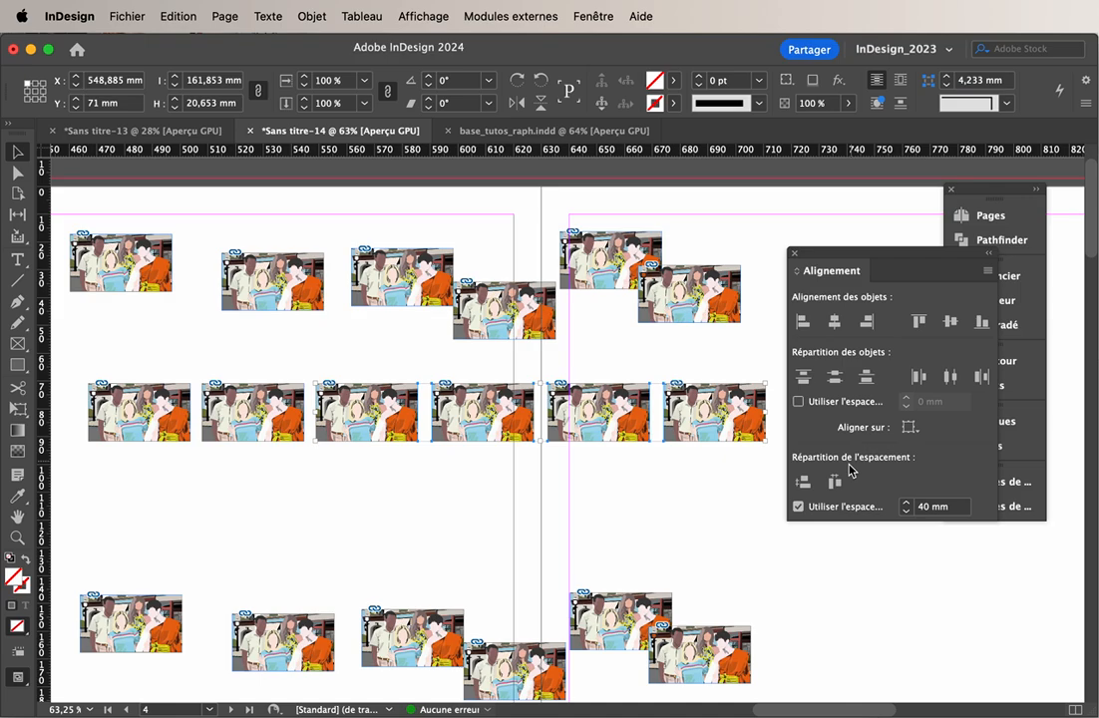
click(835, 483)
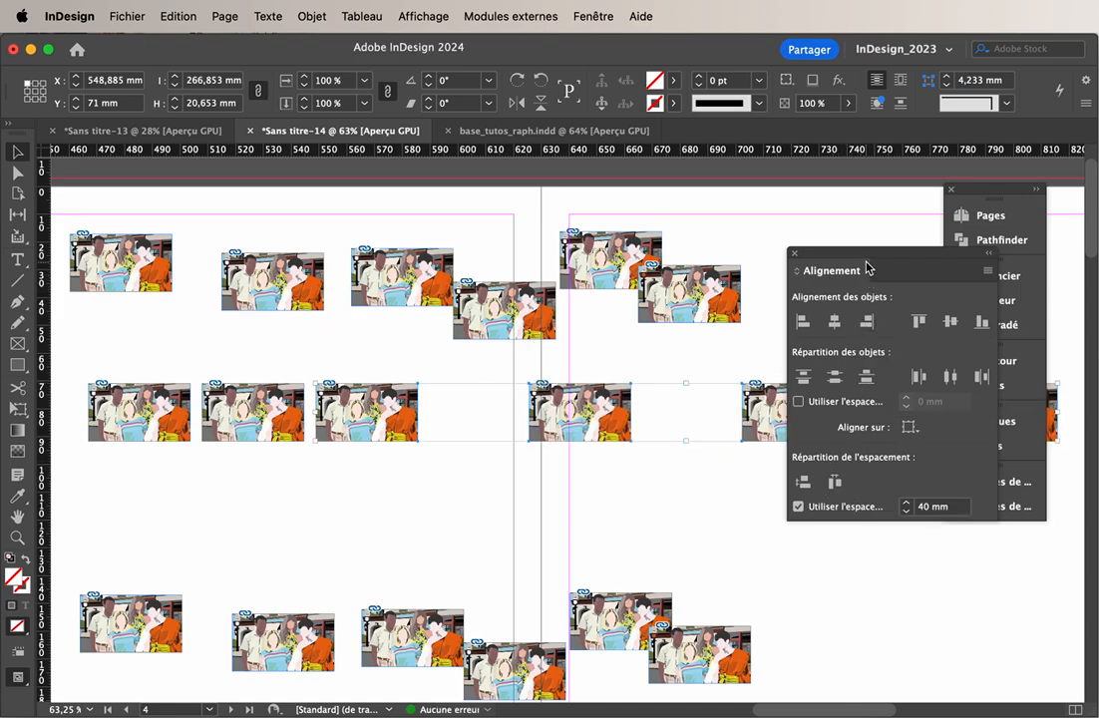
Turn off the fixed spacing value for distributing spacing between objects
drag(866, 268, 832, 390)
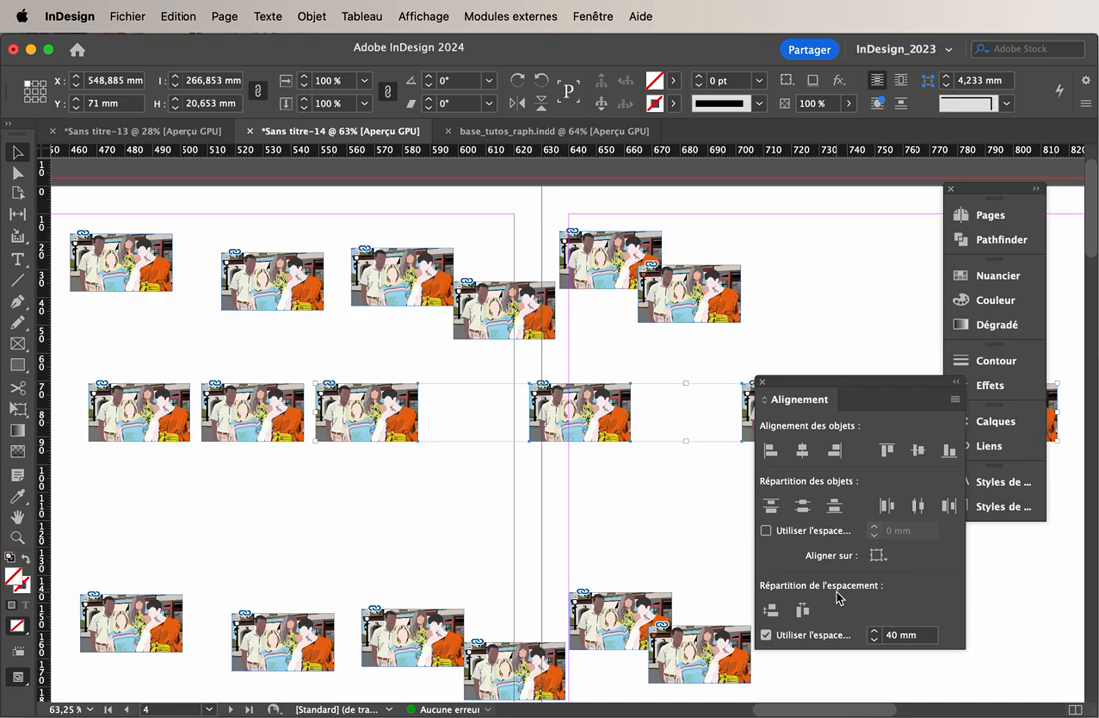
drag(887, 387, 849, 315)
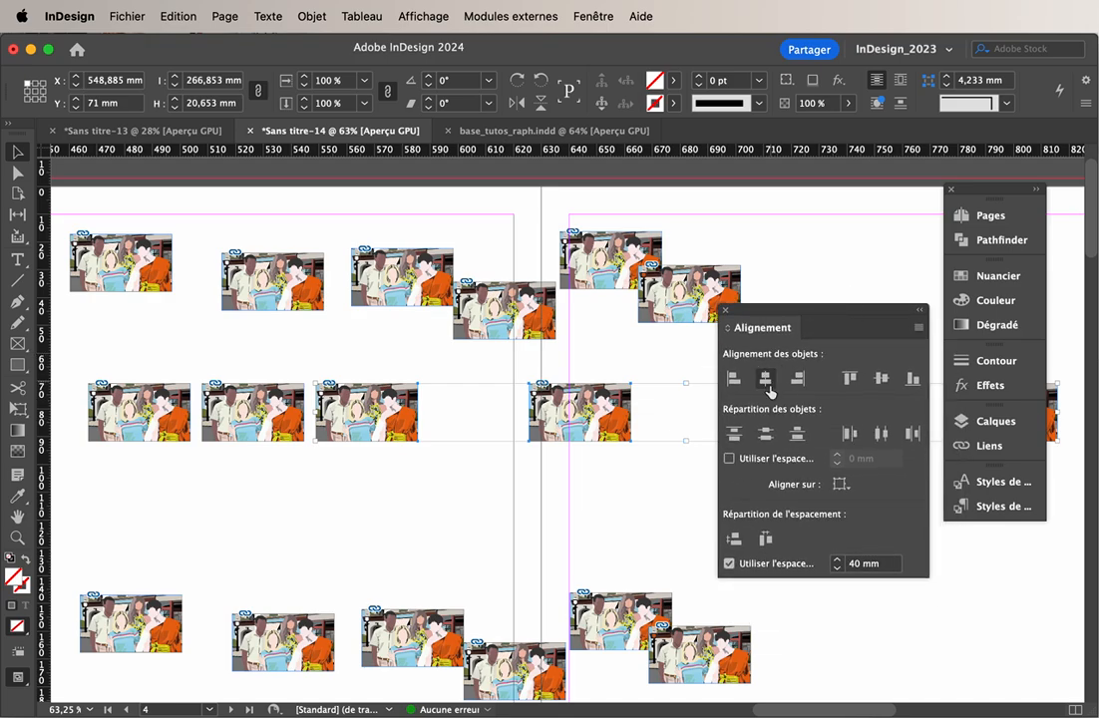
click(769, 464)
click(766, 465)
click(753, 575)
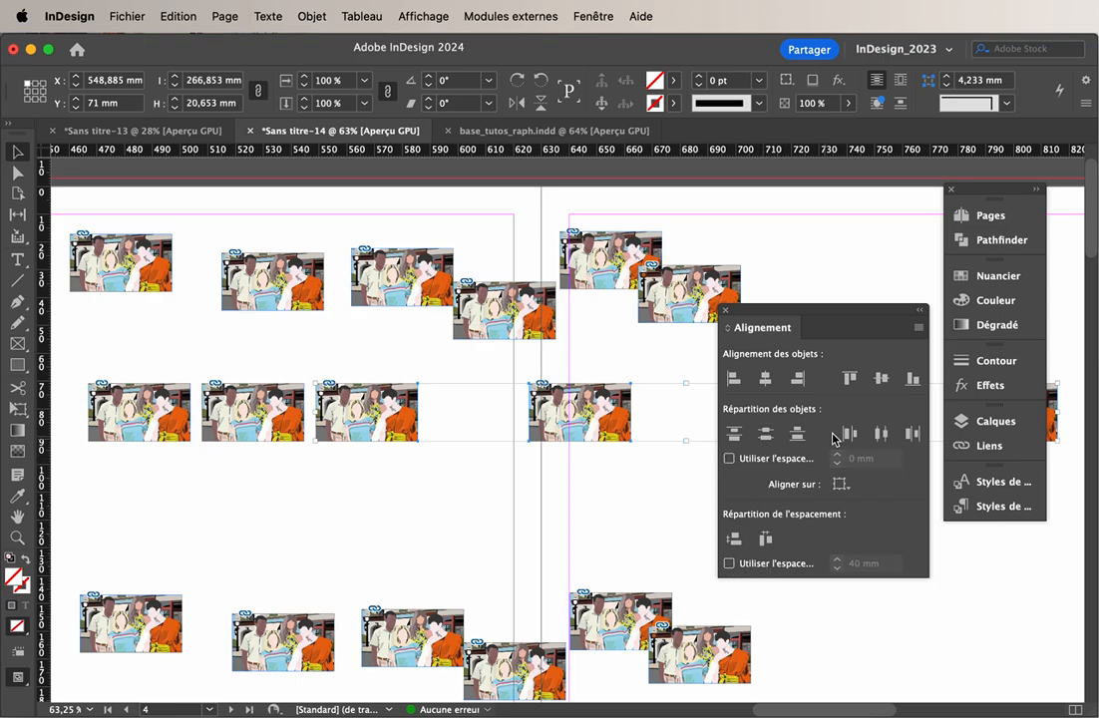
Narrow the middle row's fourth image frame to about 22 mm and the fifth to about 33 mm, moving the fifth closer to the fourth
click(638, 486)
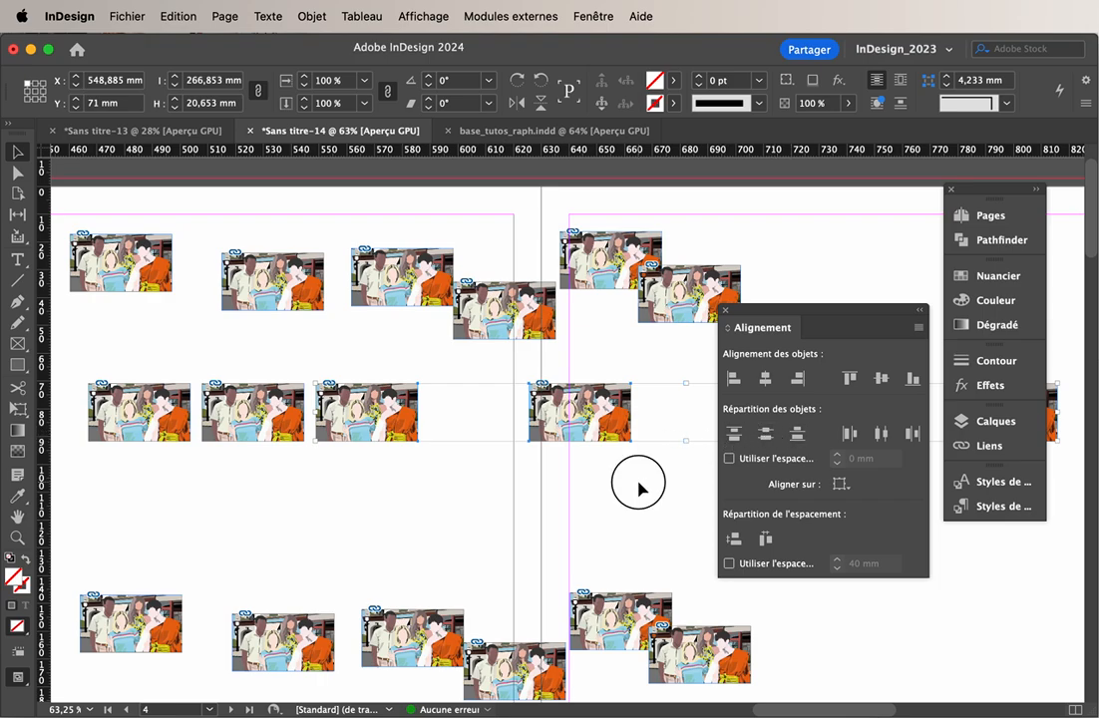
click(623, 436)
drag(633, 411, 593, 411)
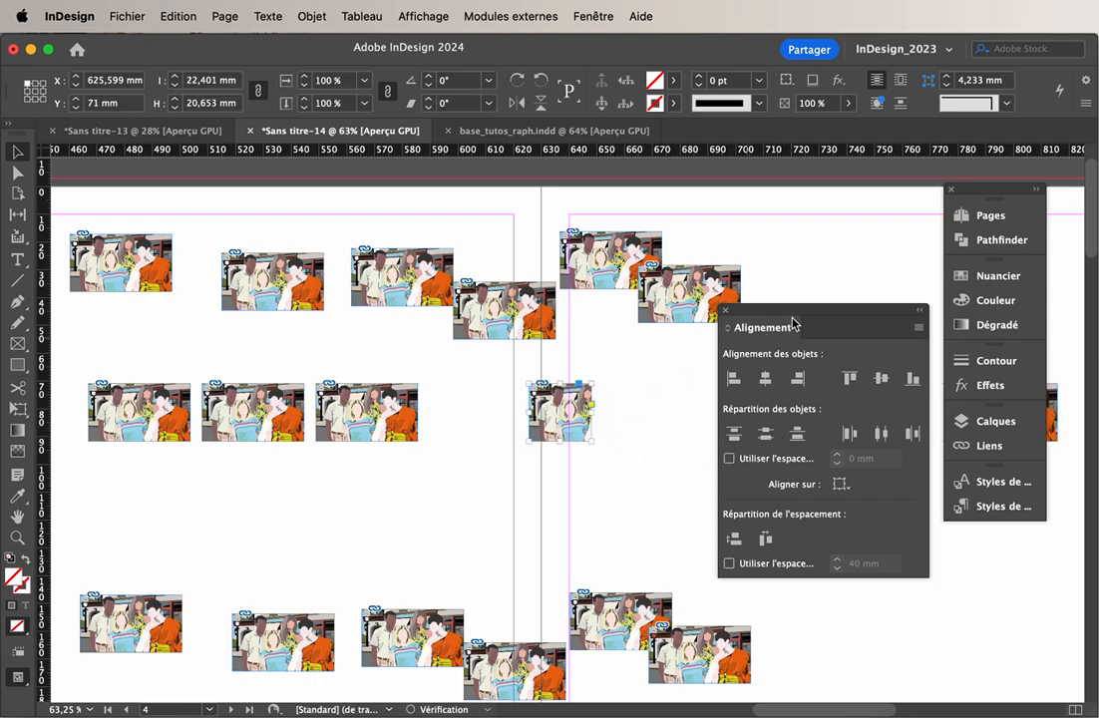
drag(794, 324, 770, 481)
click(828, 409)
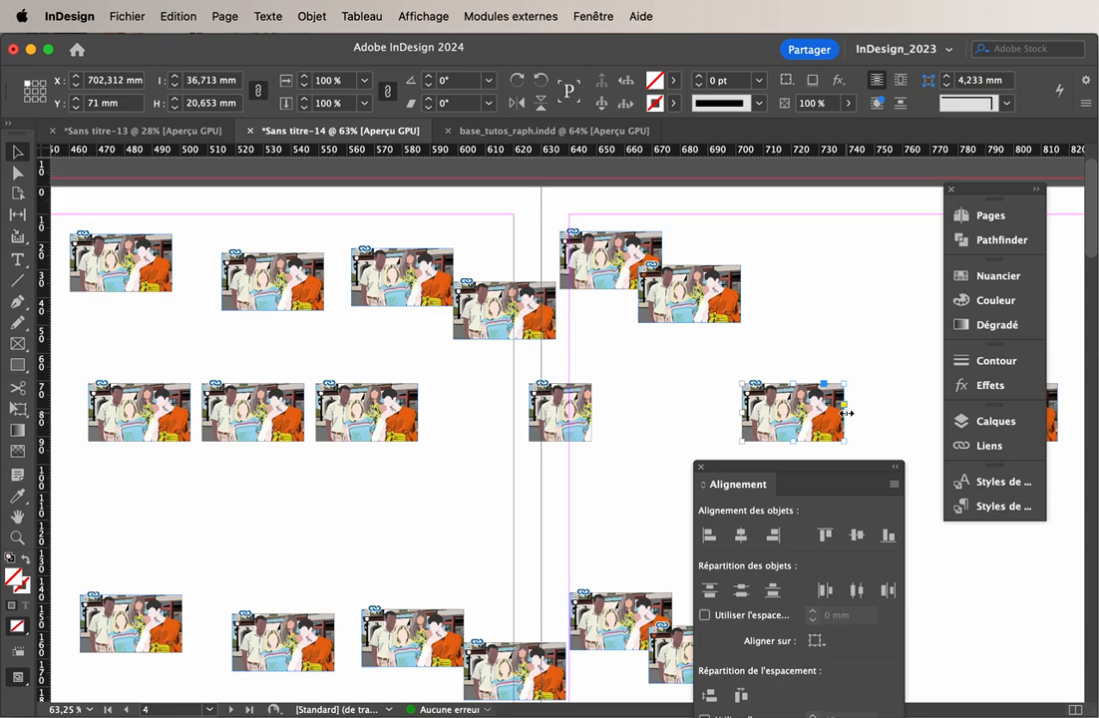
drag(845, 413, 729, 410)
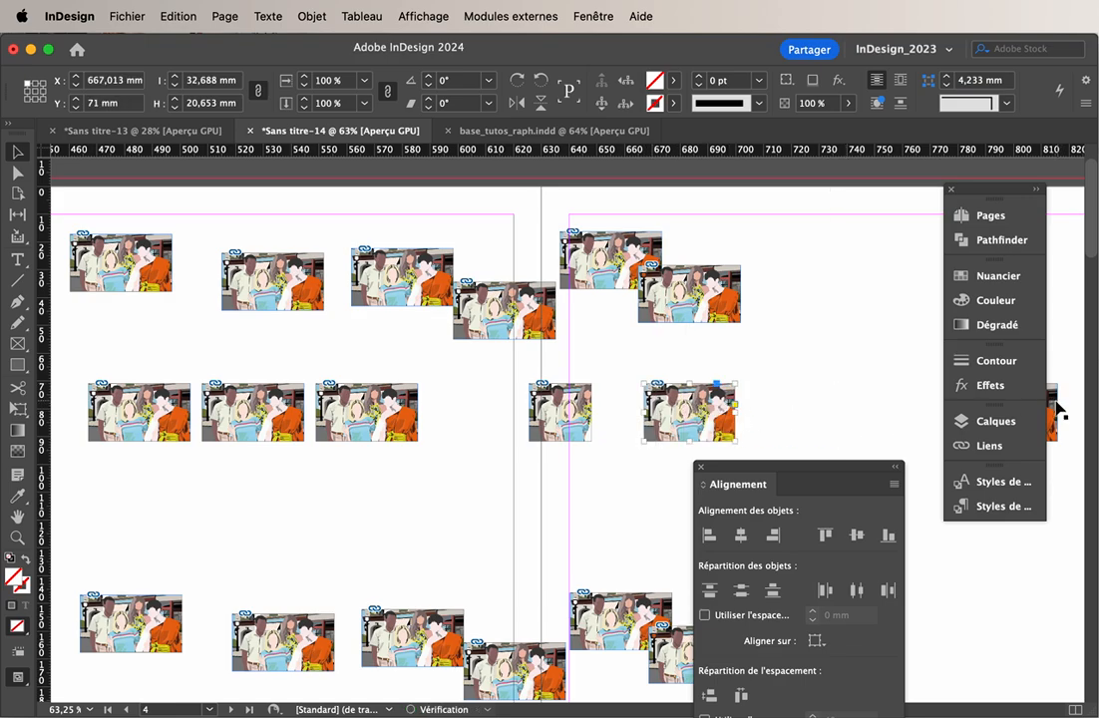
Move the middle row's last image to about X 713 mm and narrow the second image's frame from its left edge
drag(1057, 409, 870, 411)
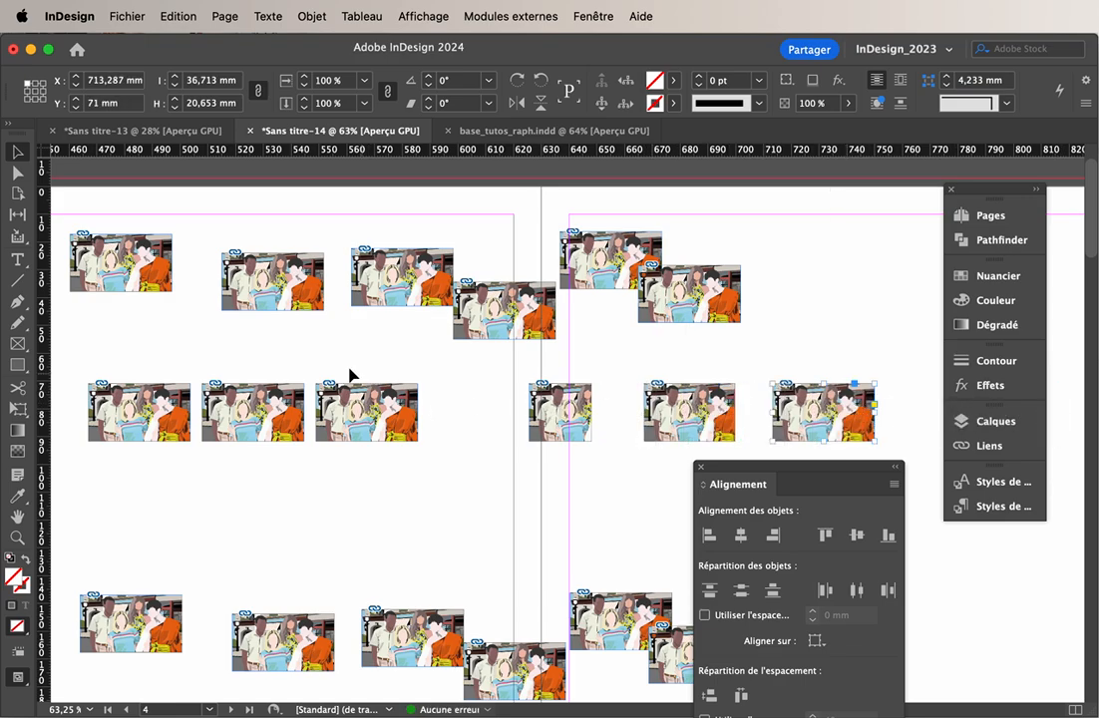
click(238, 400)
drag(203, 412, 242, 412)
Distribute all six images of the middle row by their horizontal centres
drag(122, 373, 806, 444)
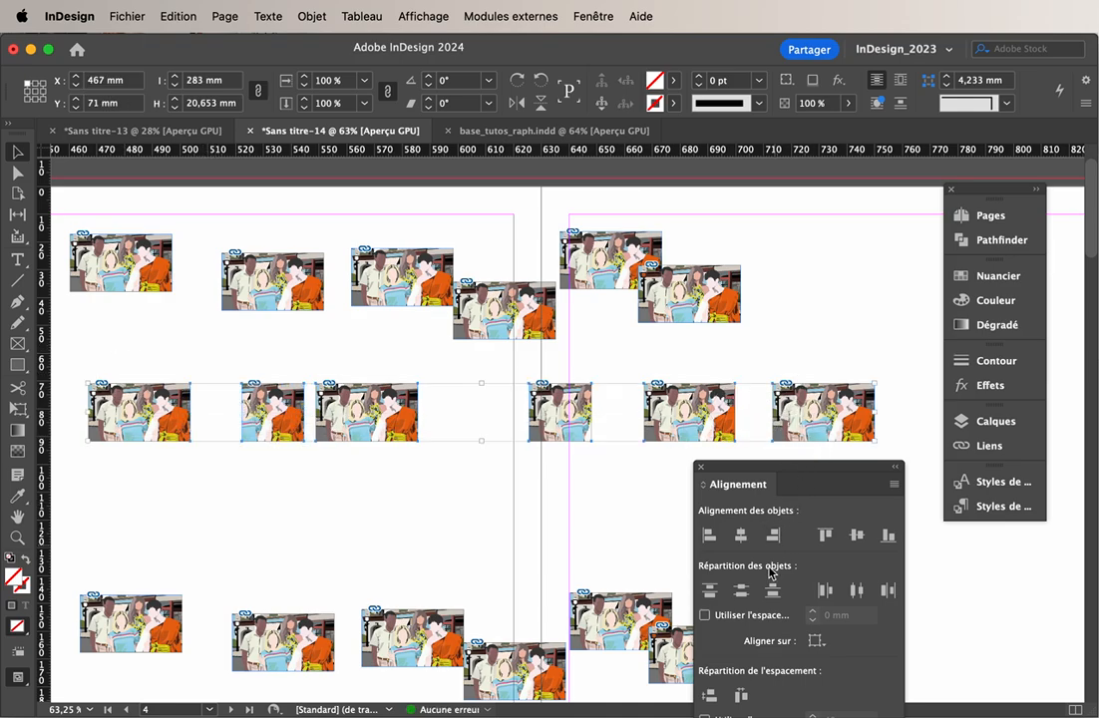
click(857, 591)
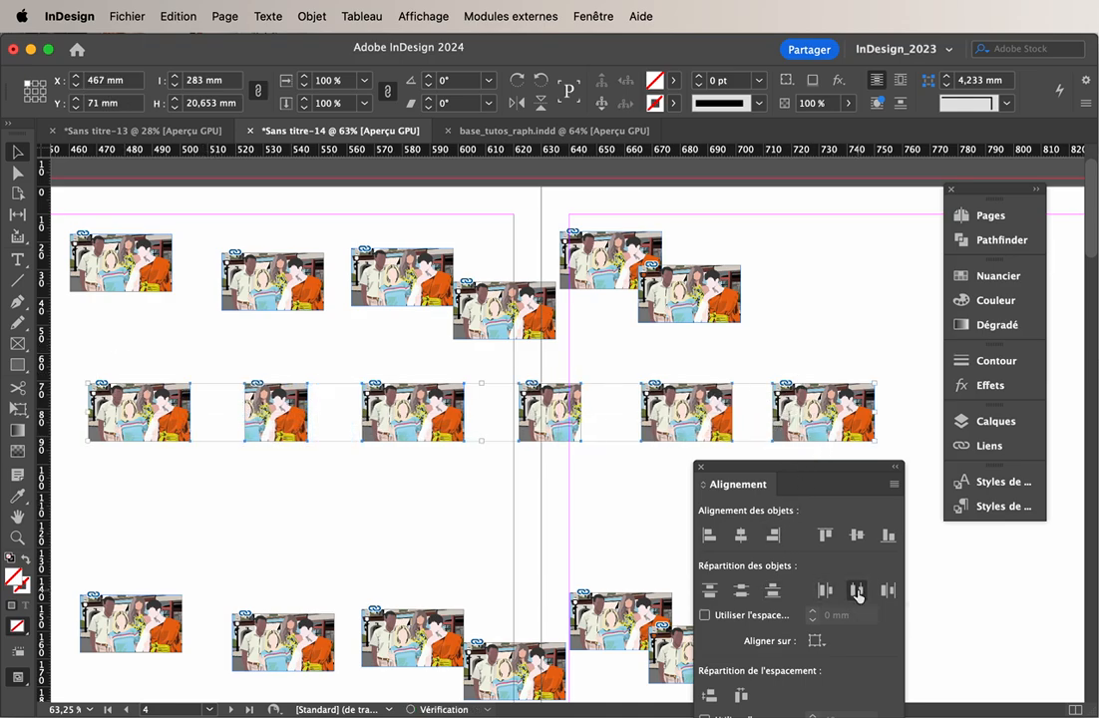
drag(759, 474, 760, 518)
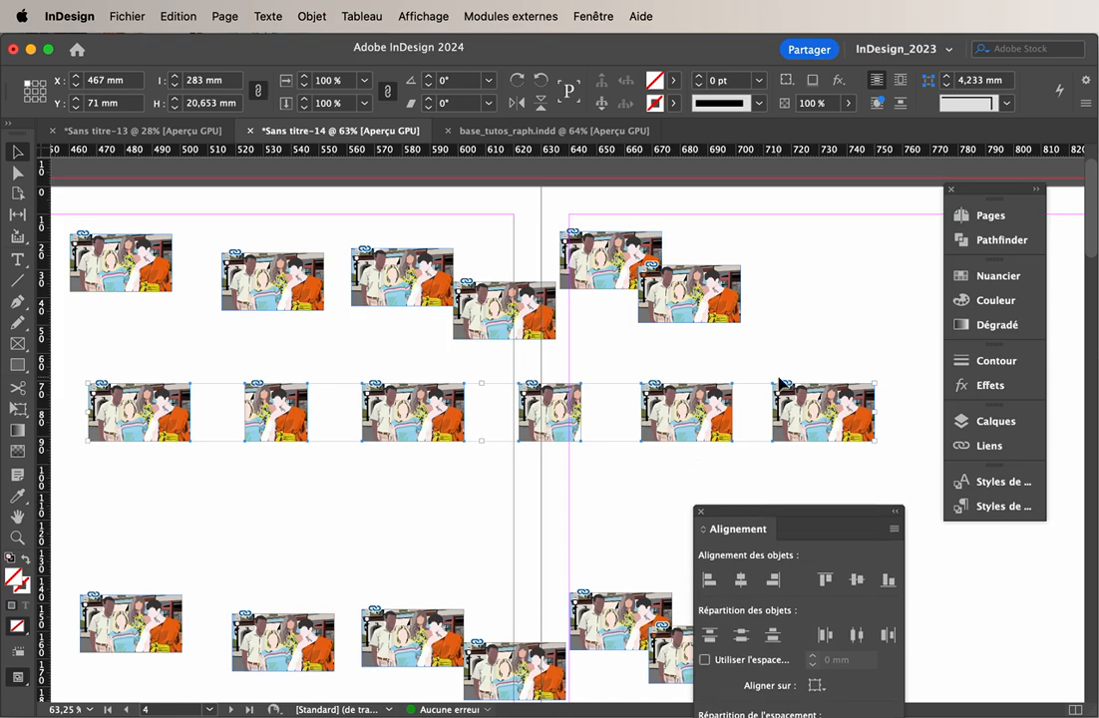
Show the page in preview mode without frame edges or guides and examine the middle row's centre-based distribution around the fourth image
drag(545, 359, 556, 469)
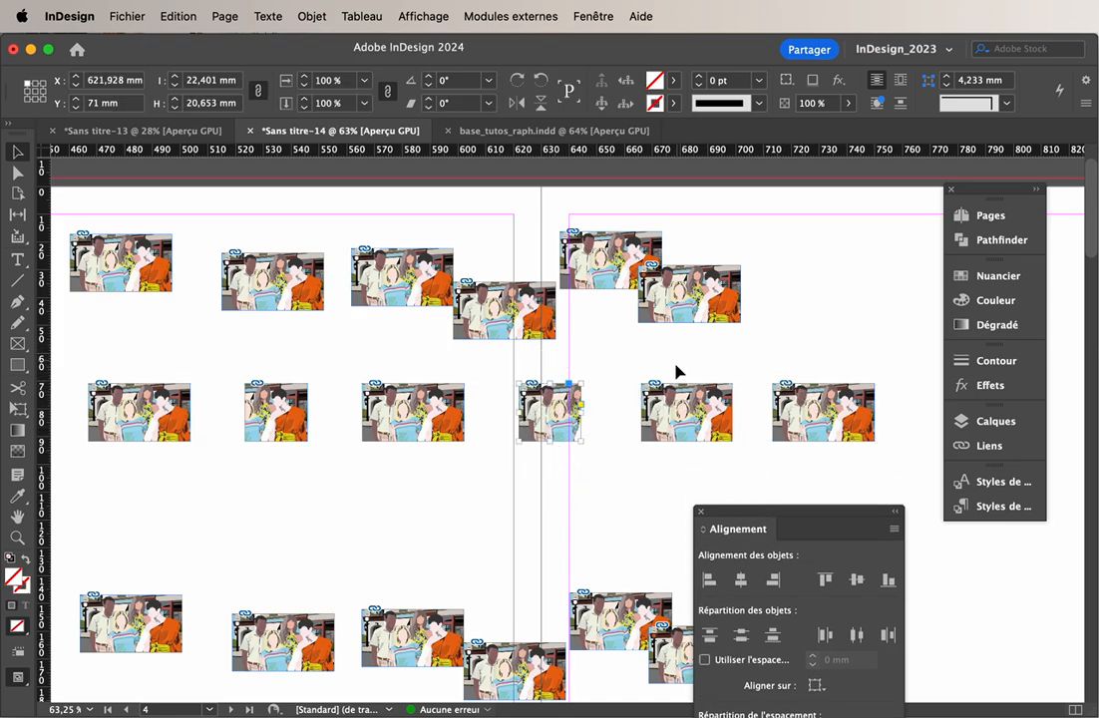
click(612, 405)
key(w)
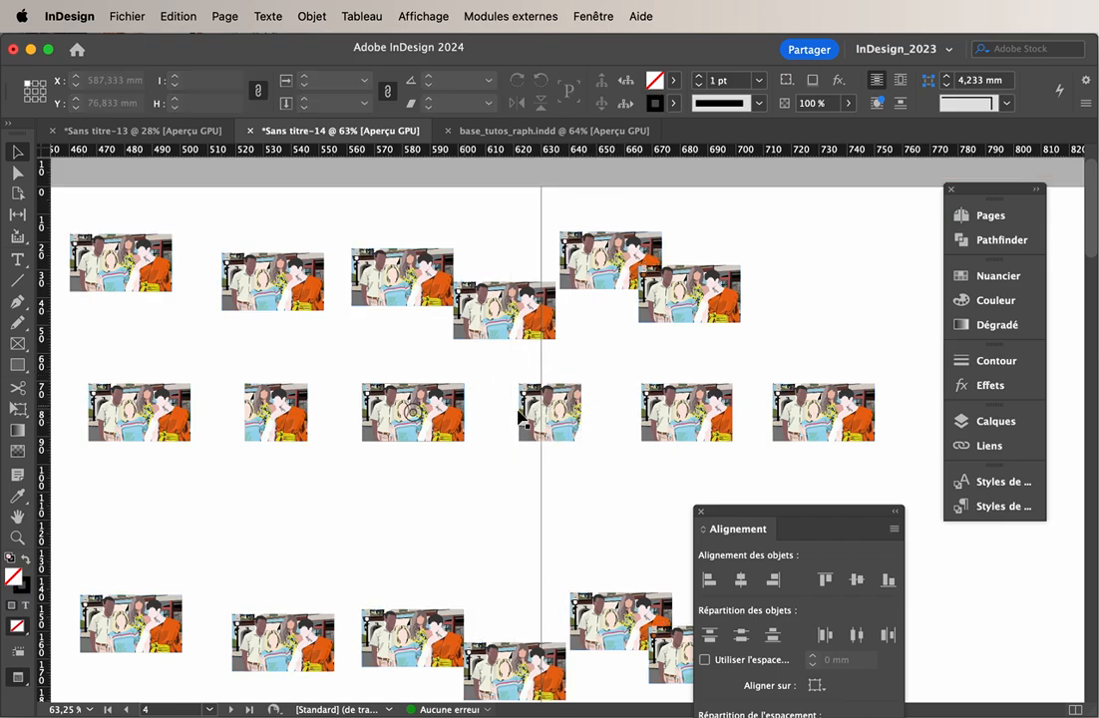
click(574, 405)
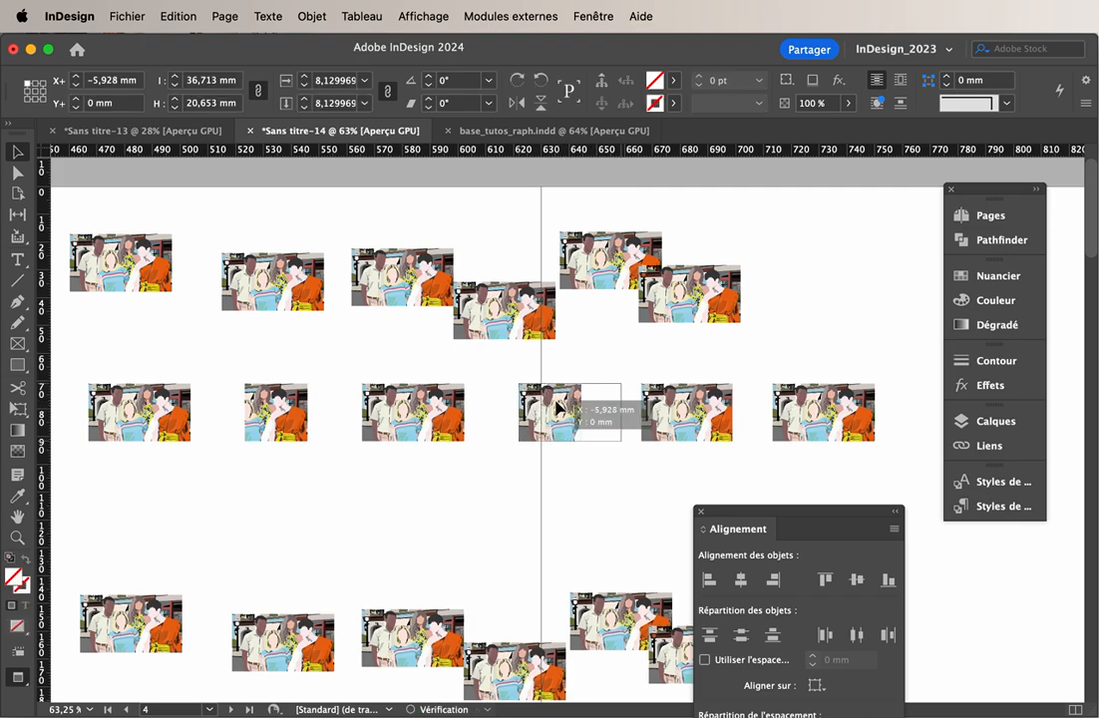
click(606, 466)
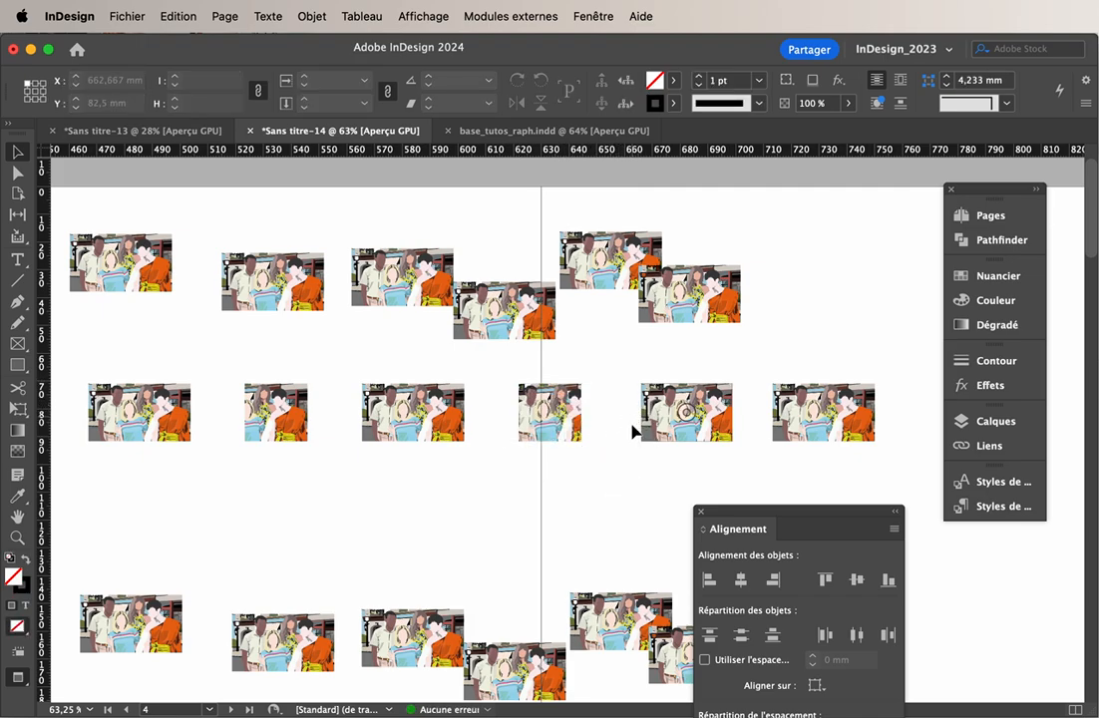
drag(741, 511, 847, 359)
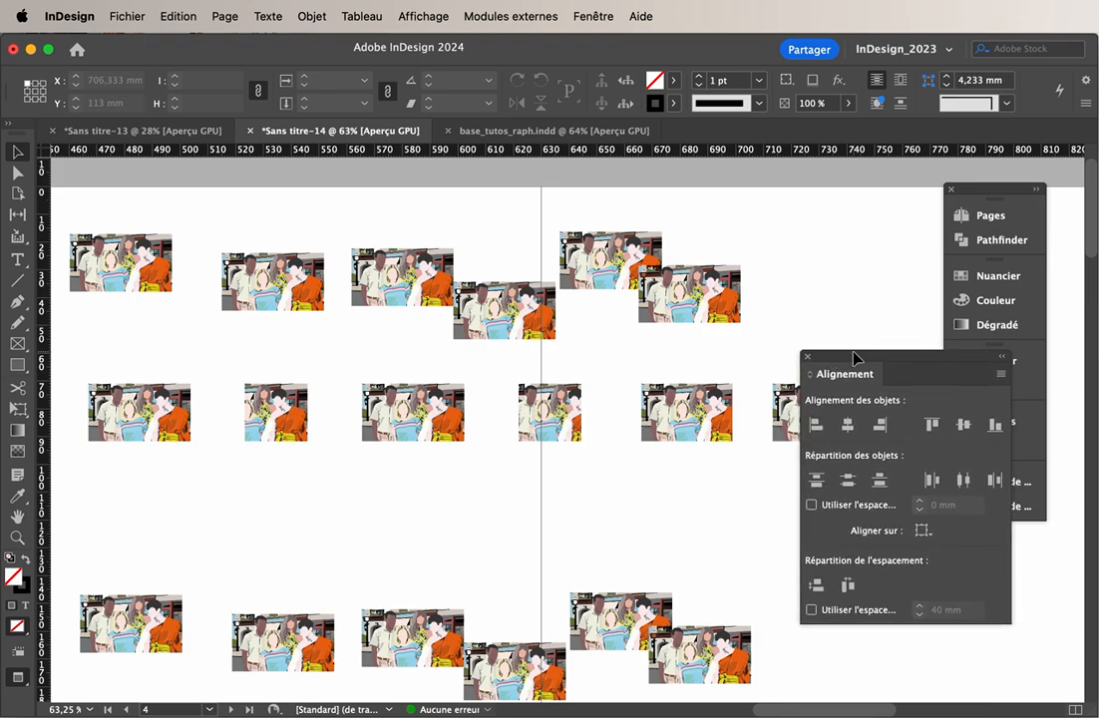
drag(853, 357, 746, 308)
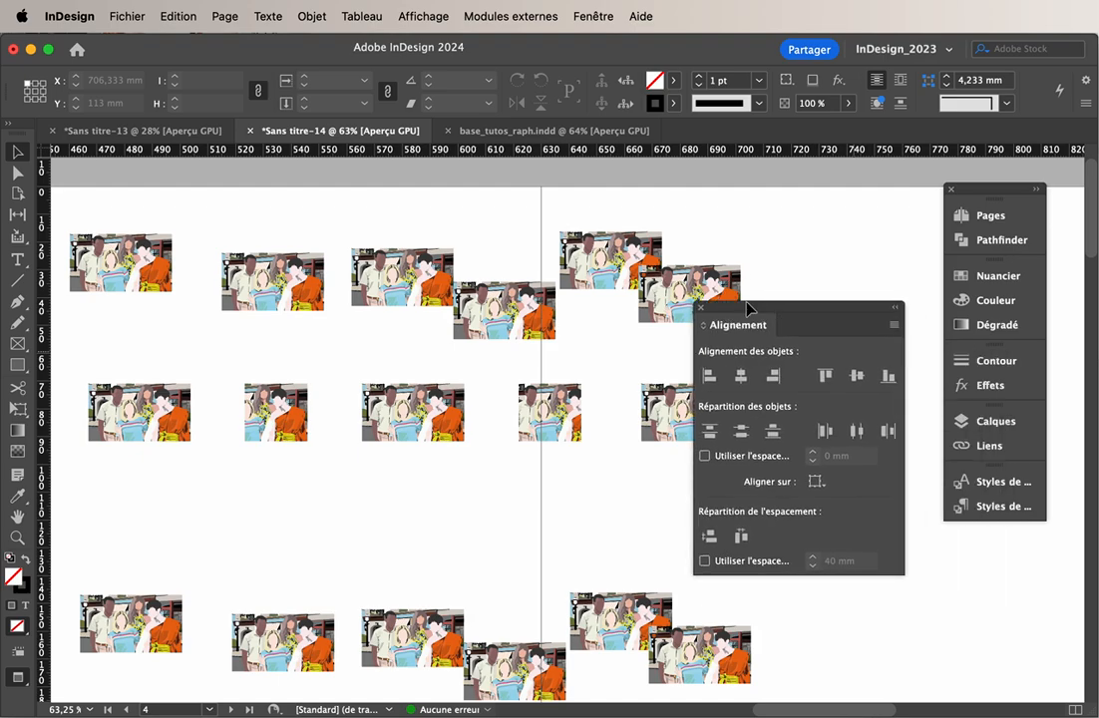